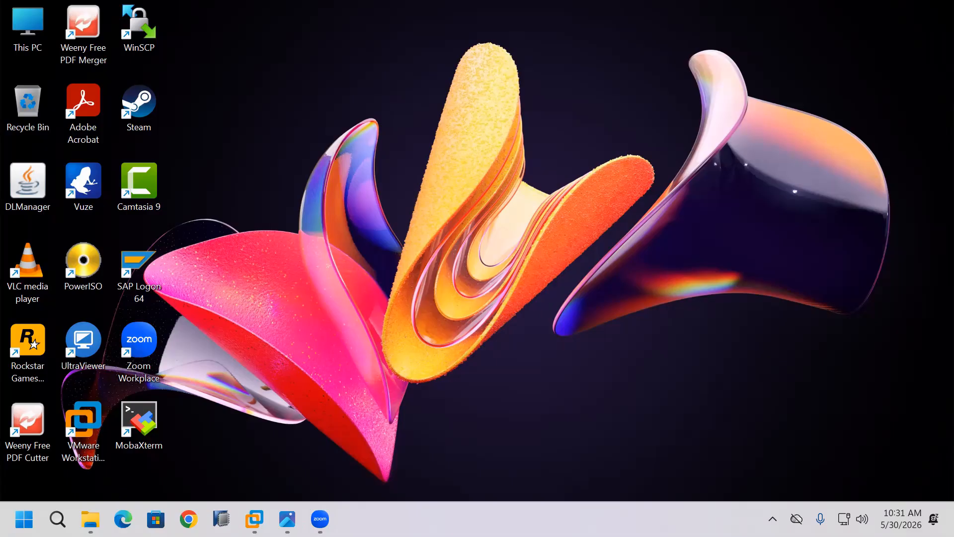
Look over the project title and migration screenshots in the photo viewer, then return to the desktop
mouse_move(287, 518)
left_click(365, 451)
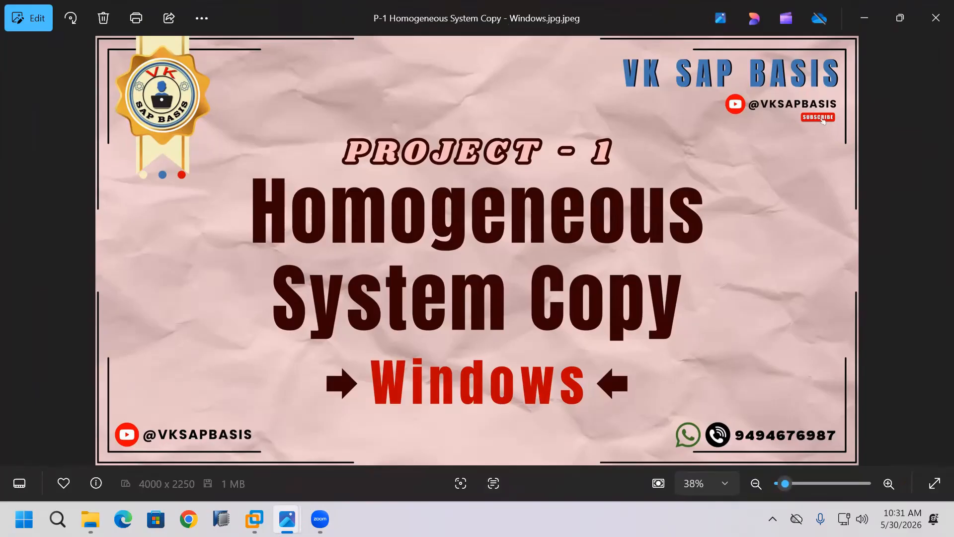
left_click(864, 18)
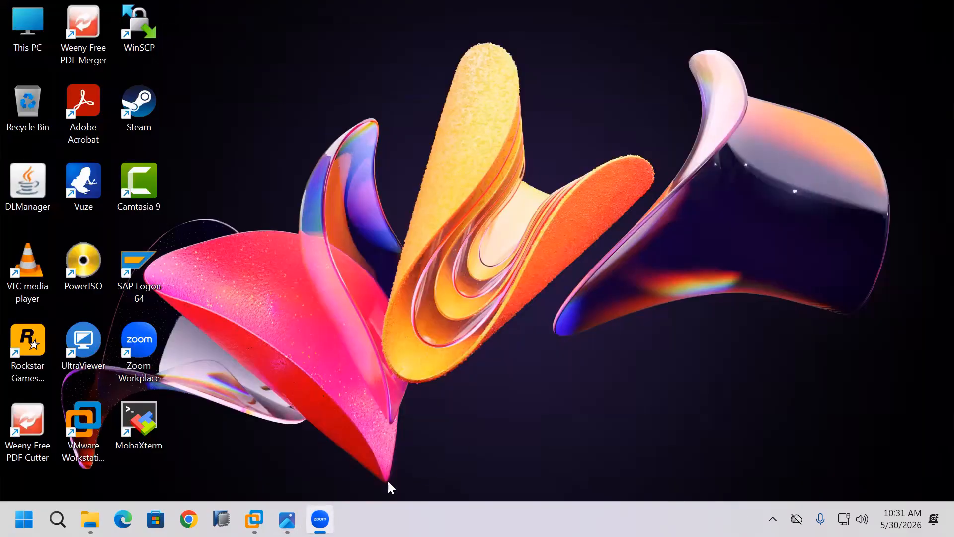
mouse_move(288, 519)
left_click(254, 445)
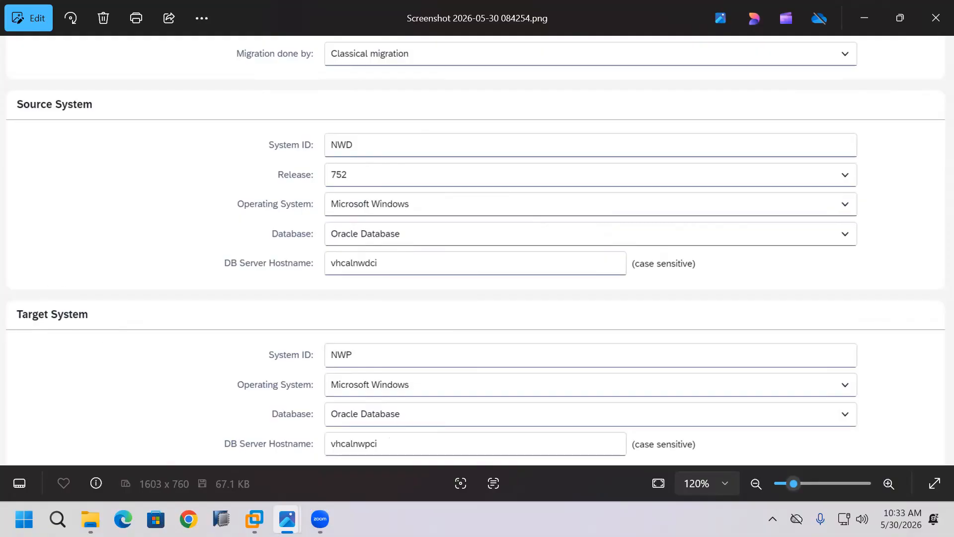
left_click(867, 22)
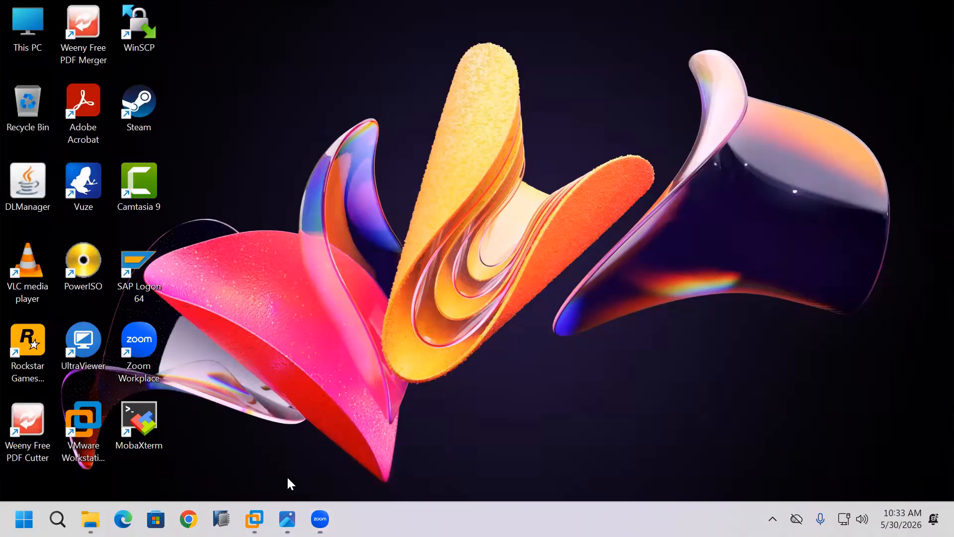
left_click(91, 519)
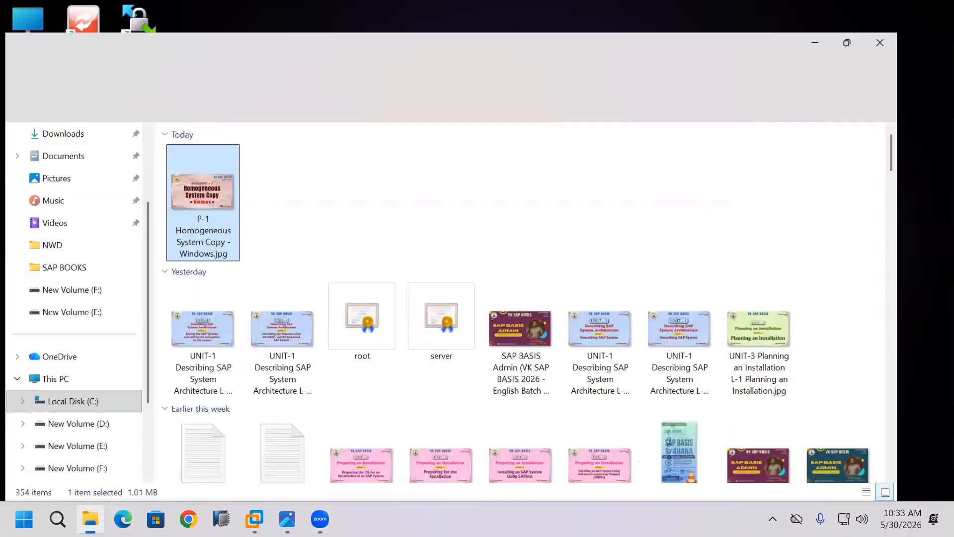
left_click(941, 8)
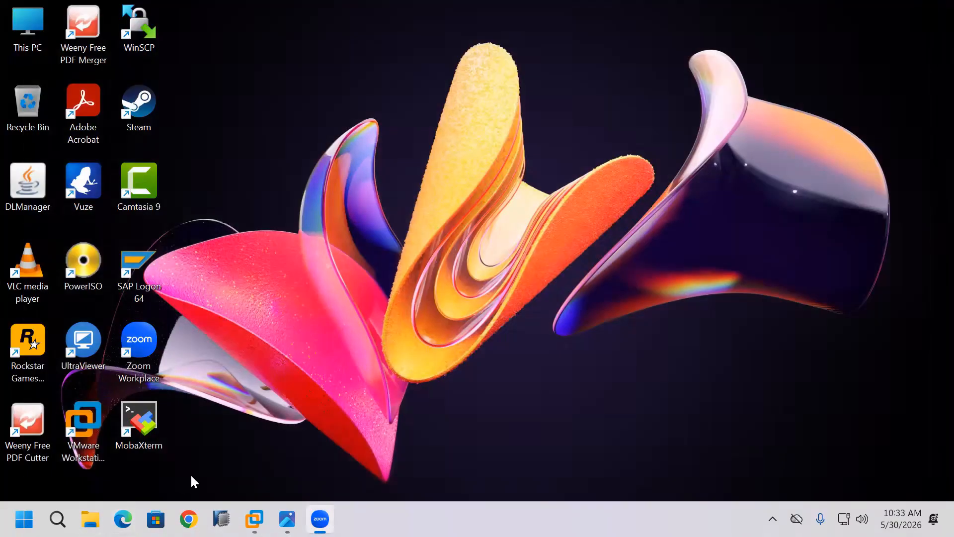
Toggle between the NWP and NWD virtual machines, settling on the NWD desktop
mouse_move(254, 519)
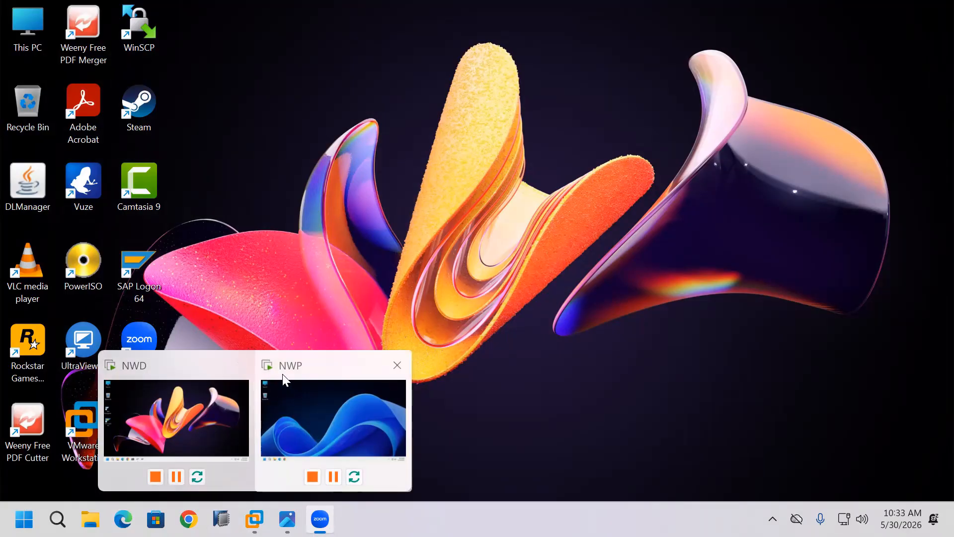
left_click(324, 386)
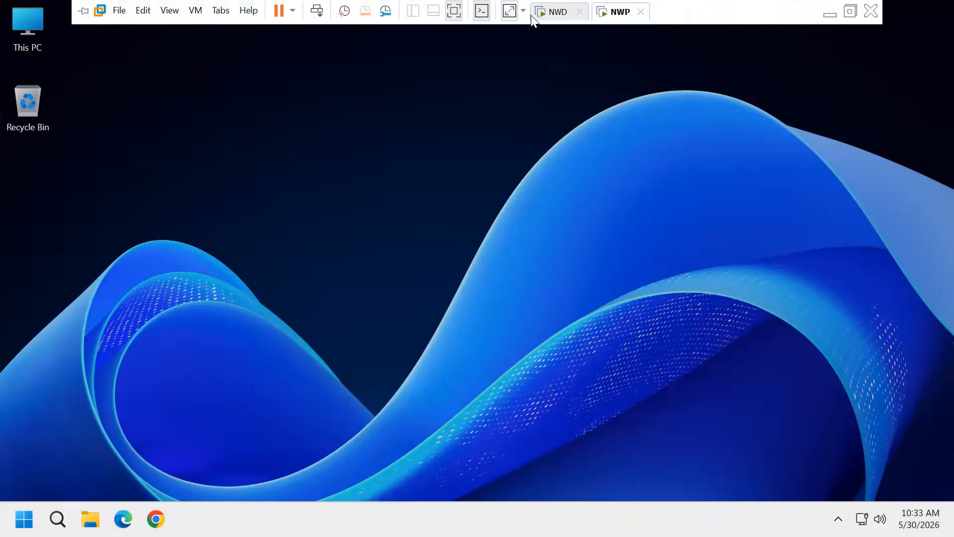
left_click(556, 12)
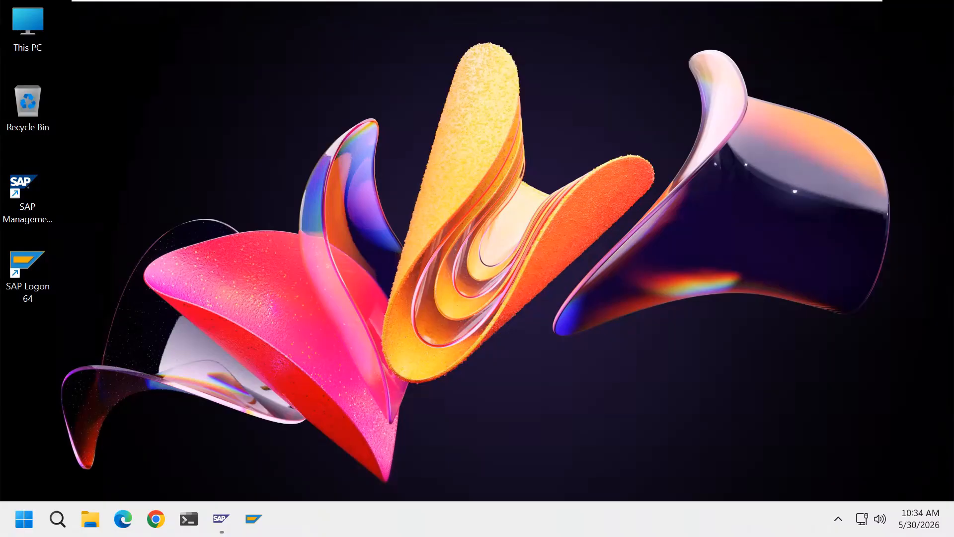
mouse_move(566, 2)
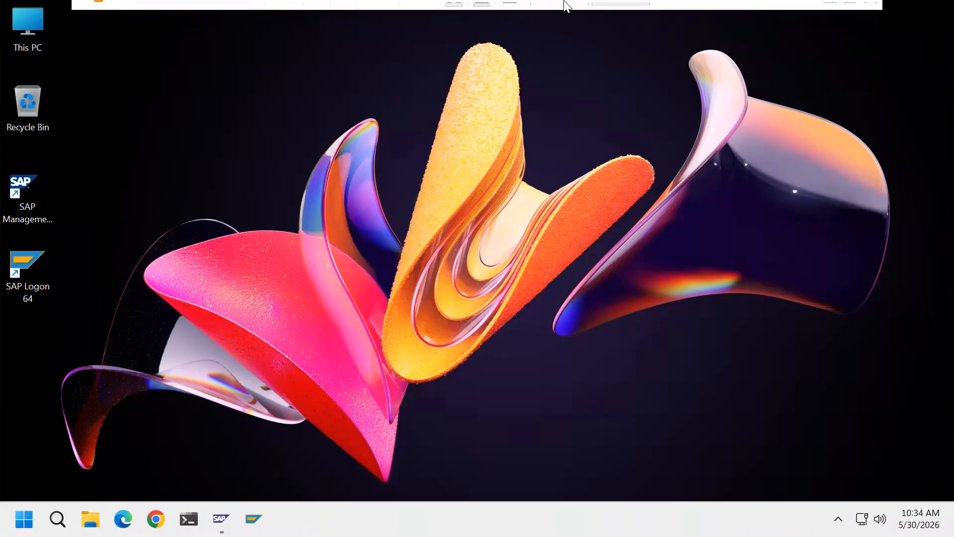
left_click(622, 12)
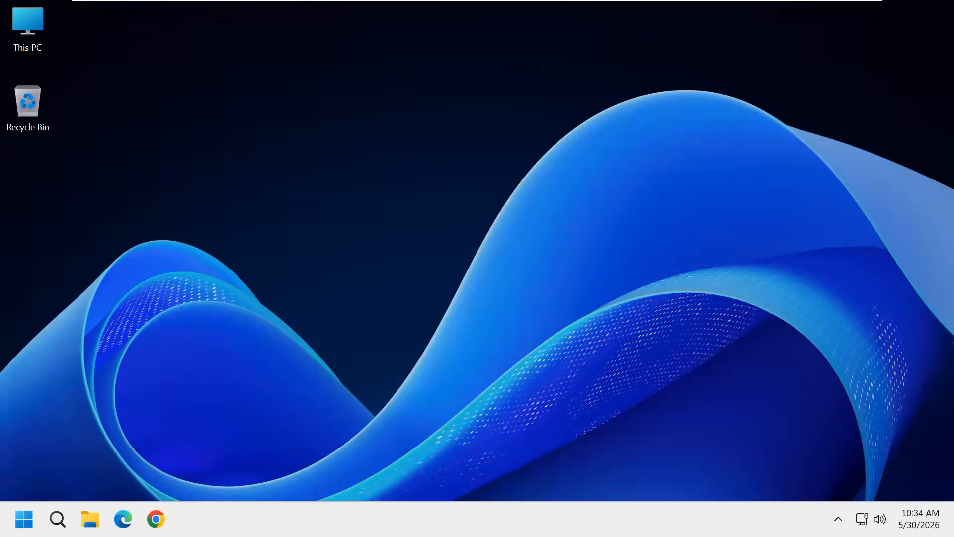
left_click(548, 13)
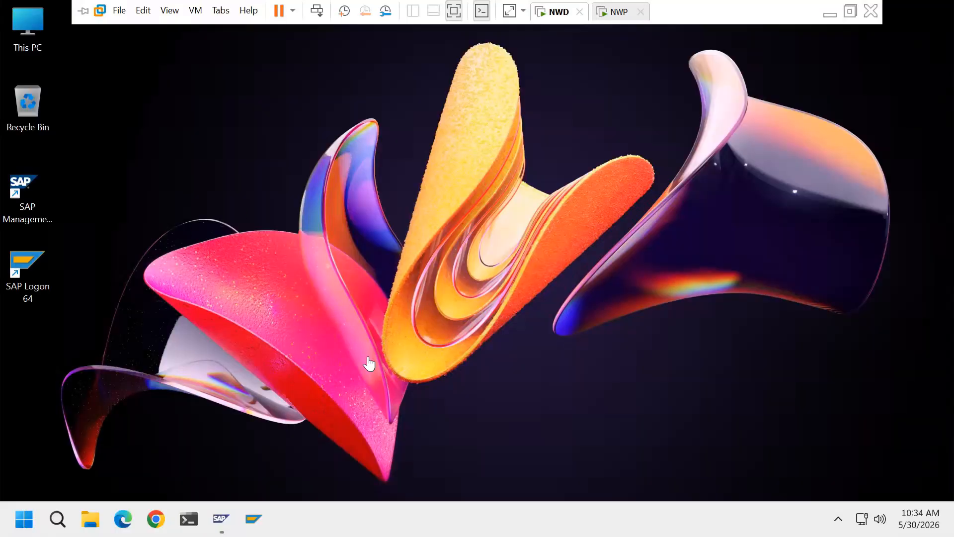
left_click(627, 11)
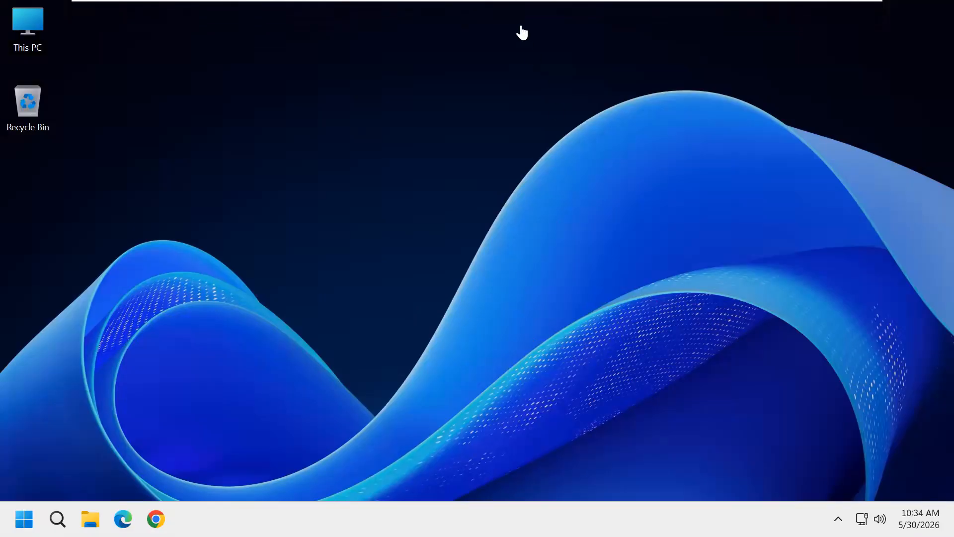
mouse_move(522, 2)
left_click(557, 13)
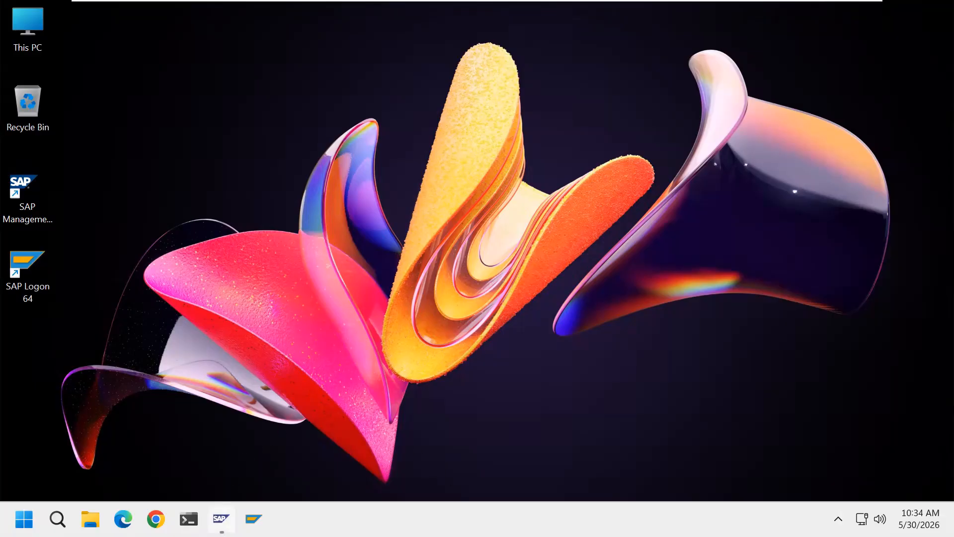
left_click(222, 519)
left_click(222, 519)
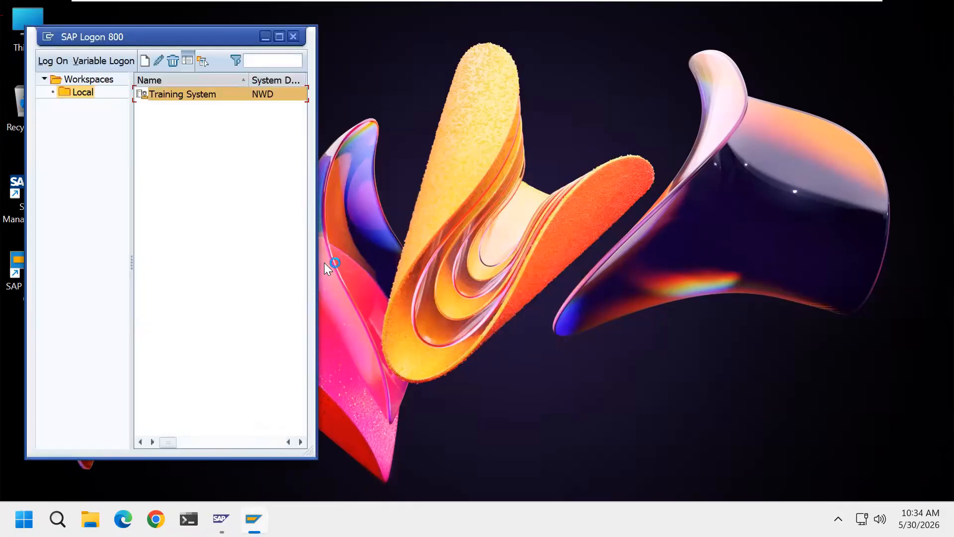
Maximize SAP Logon and log on to the Training System with the administrator user ID and password
left_click(280, 37)
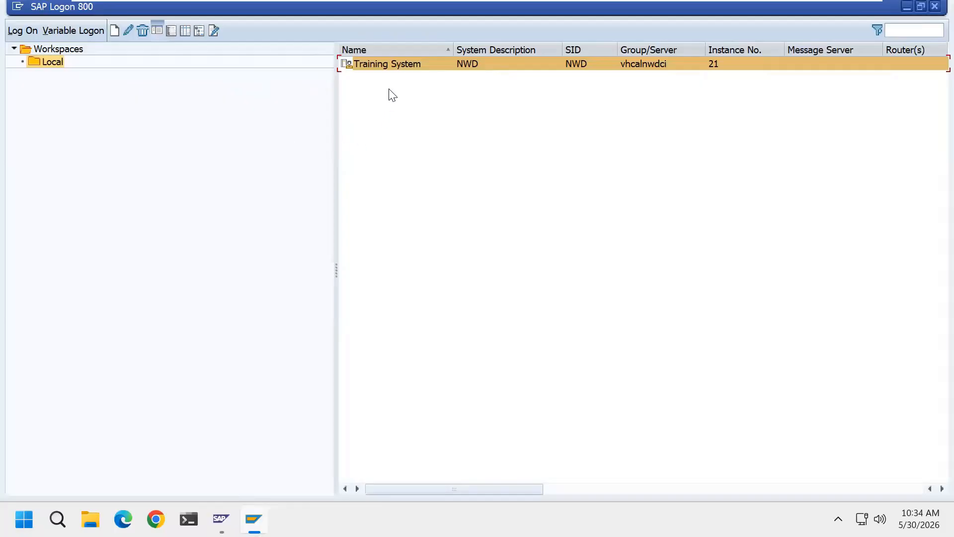
double_click(393, 63)
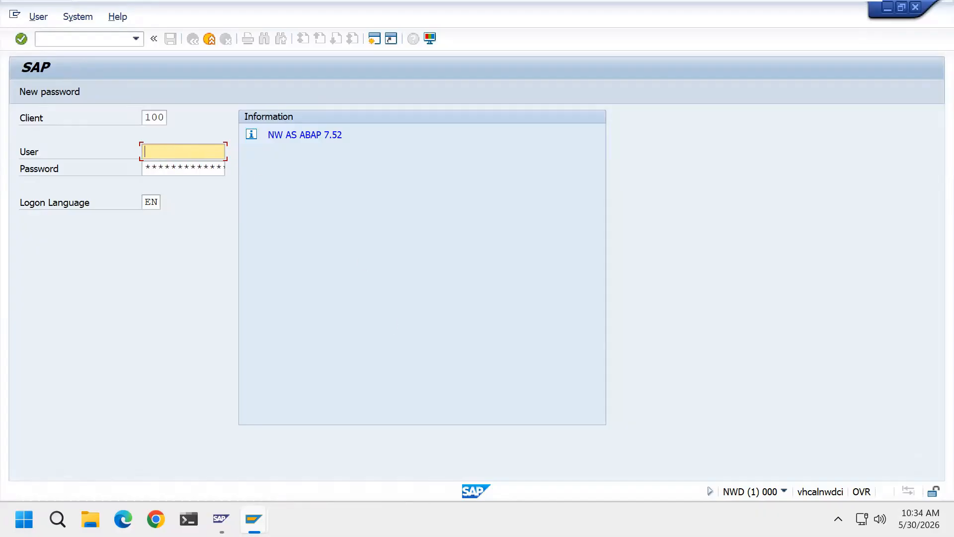
type("ADMIN_100")
left_click(196, 168)
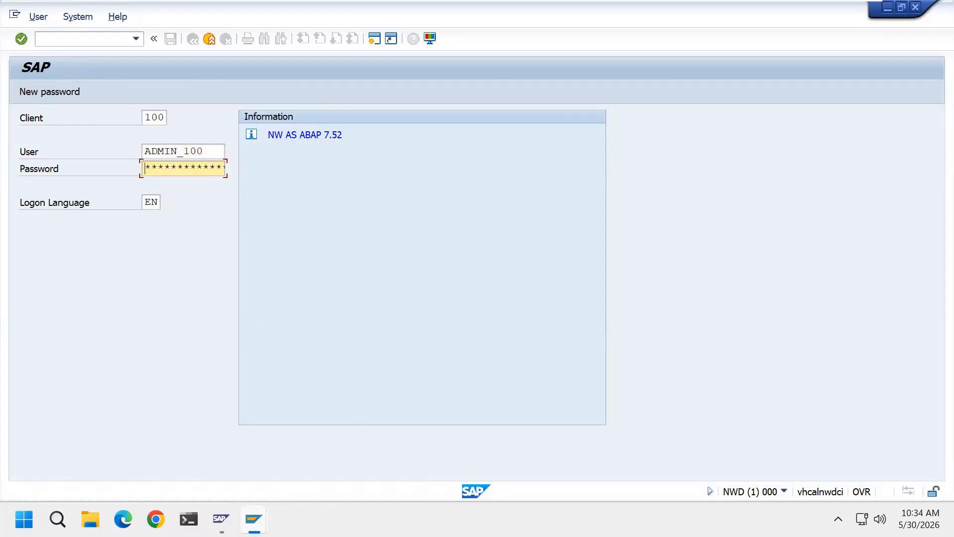
type("*****")
key("Return")
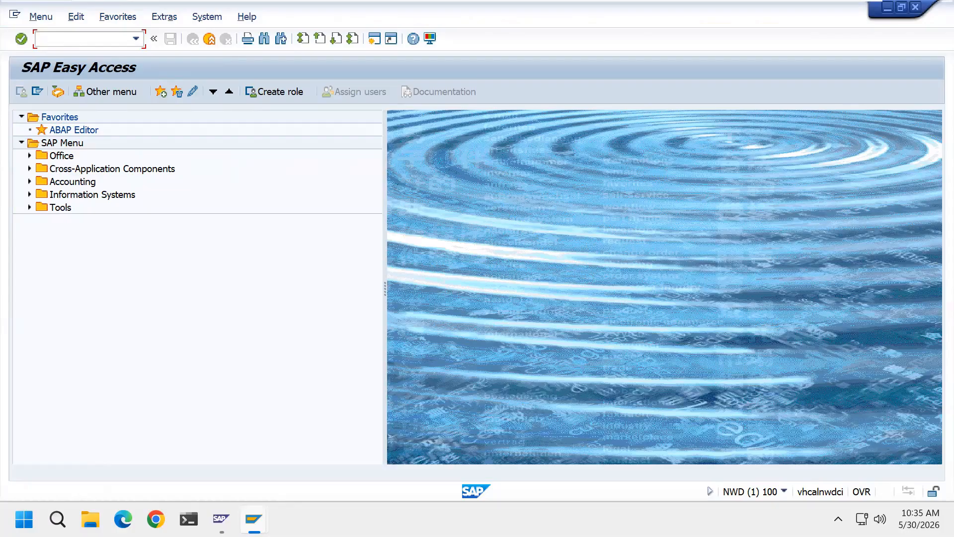
left_click(207, 17)
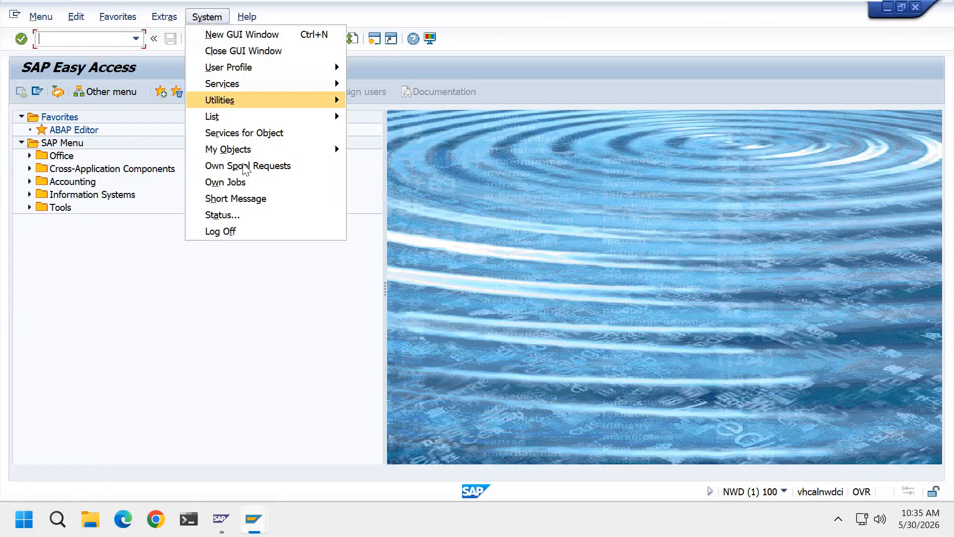
left_click(254, 215)
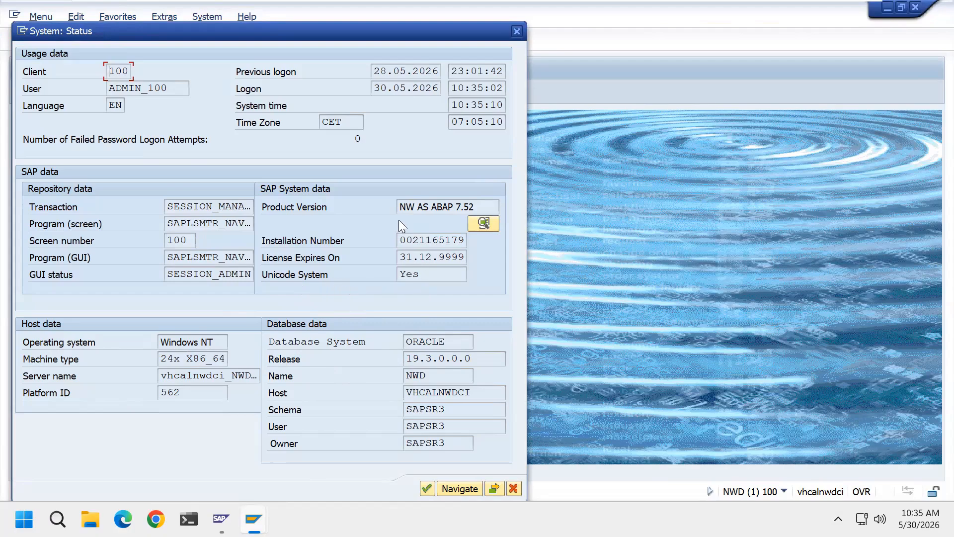
left_click(484, 224)
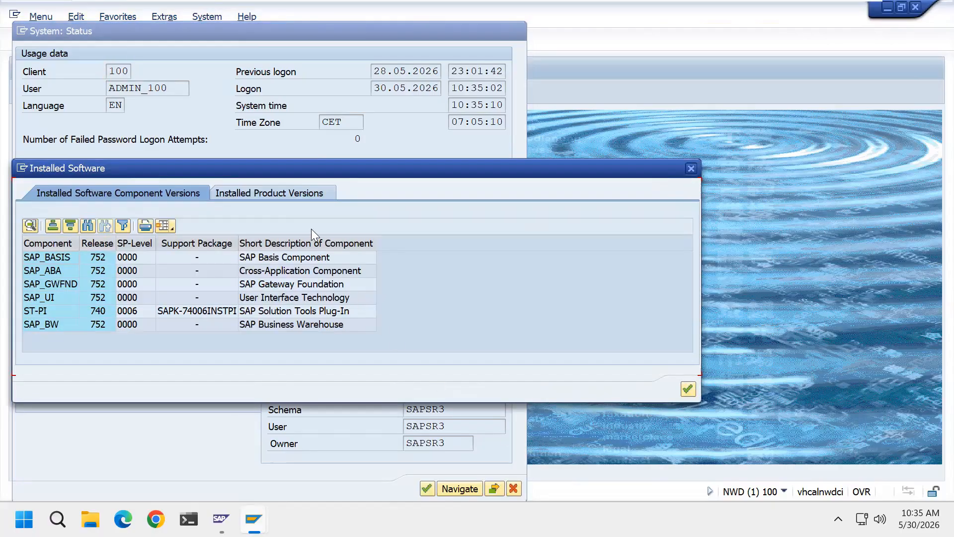
left_click(306, 194)
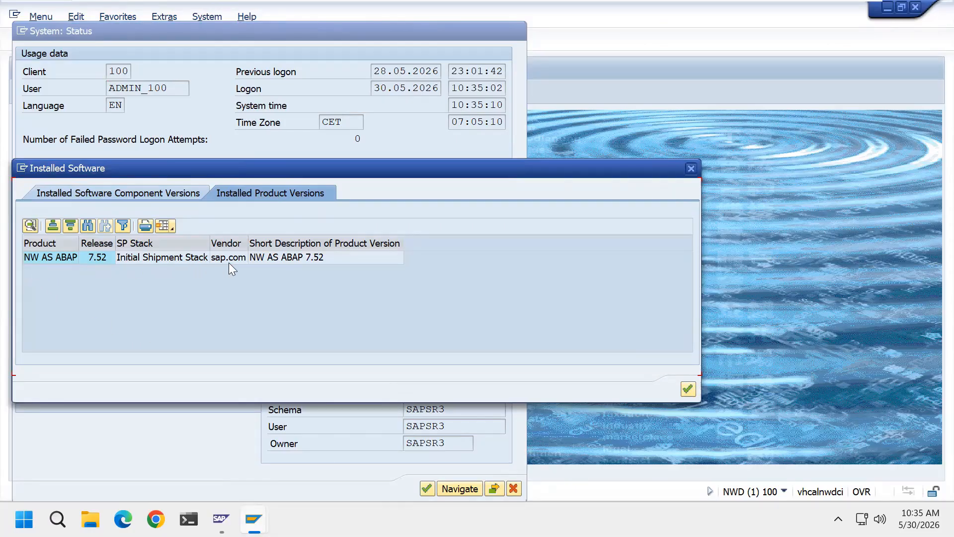
left_click(688, 389)
left_click(494, 488)
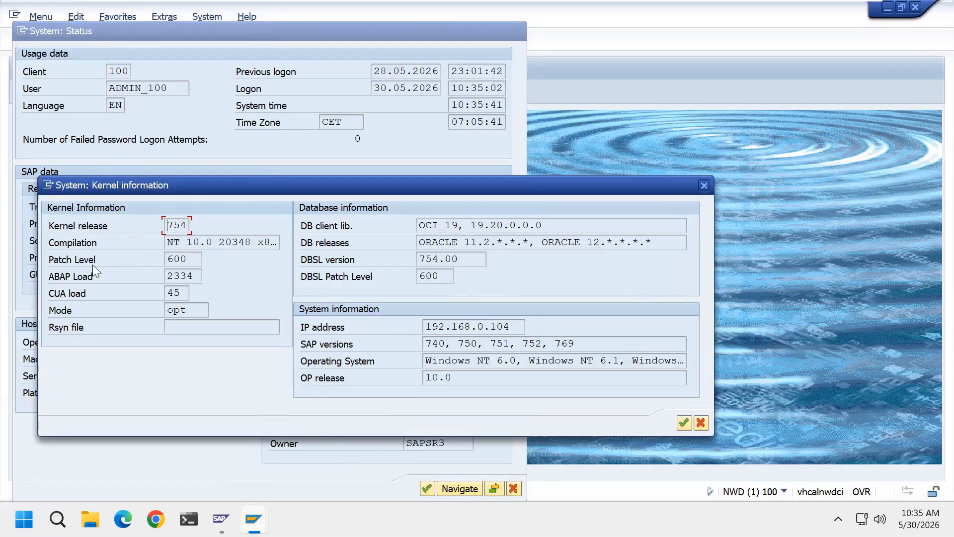
left_click(678, 427)
left_click(423, 487)
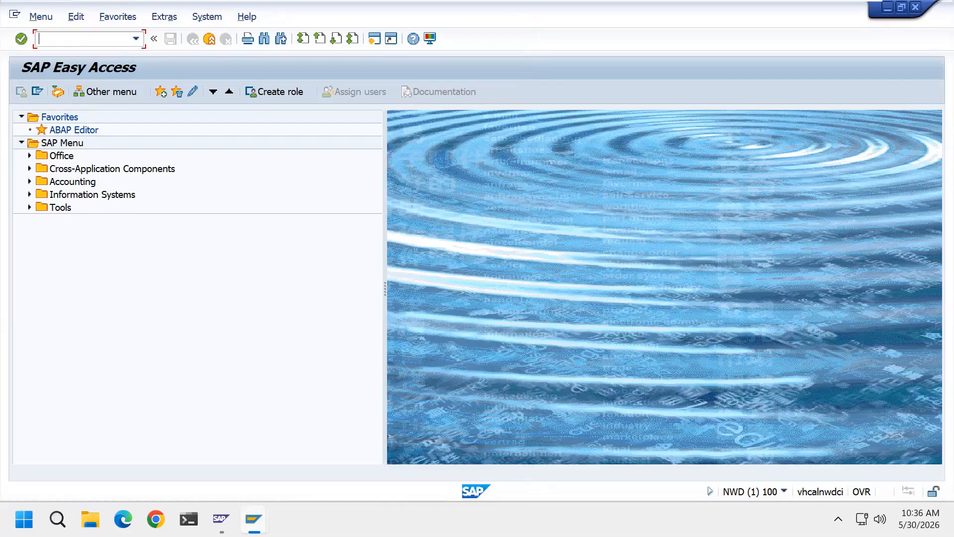
Log off the NWD session, confirm it, and close the SAP Logon 800 window
left_click(215, 39)
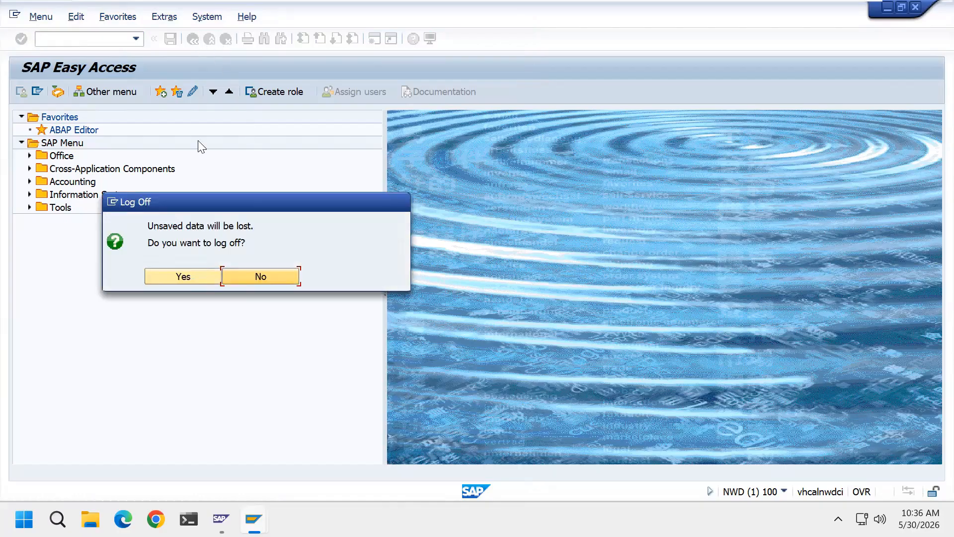
left_click(194, 281)
left_click(934, 6)
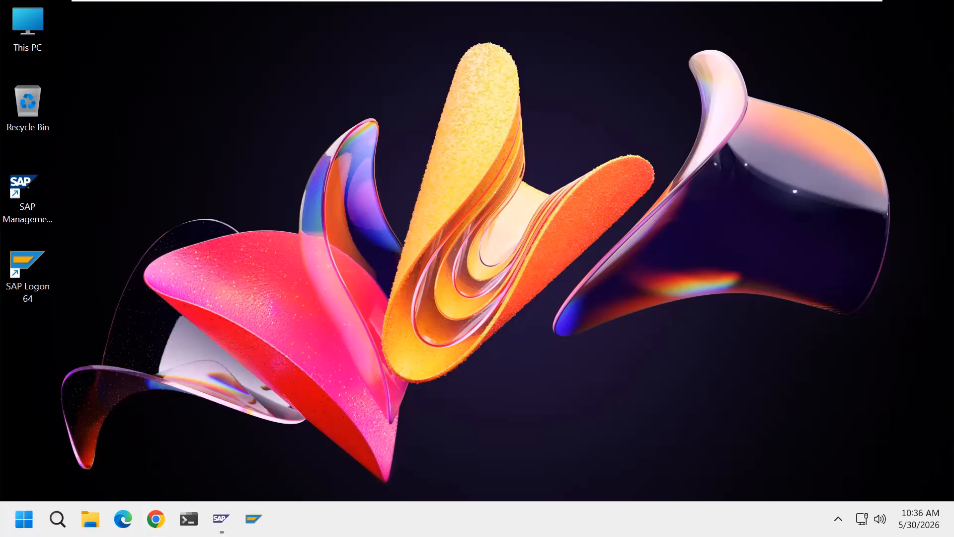
Go to support.sap.com/sltoolset, accept all cookies, and start the Software Provisioning Manager download
left_click(156, 519)
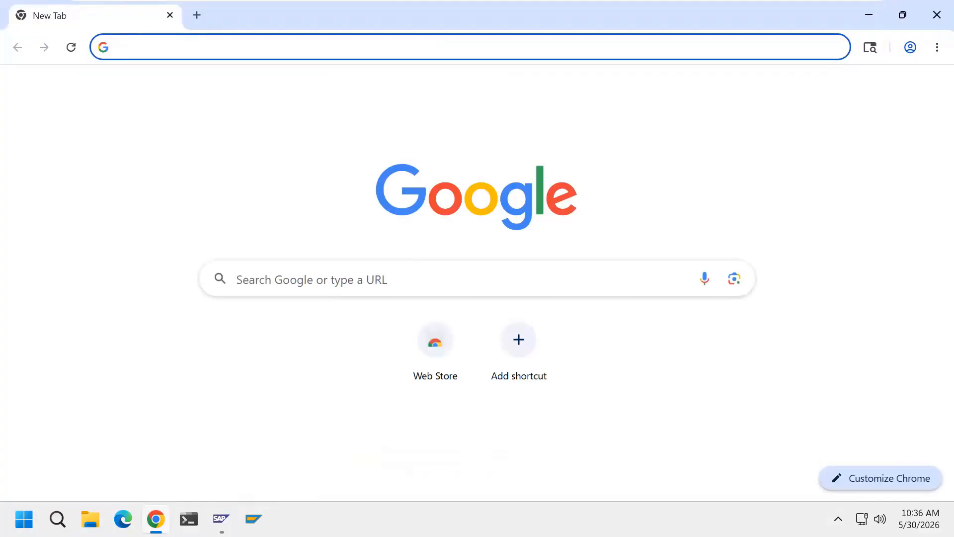
type("h")
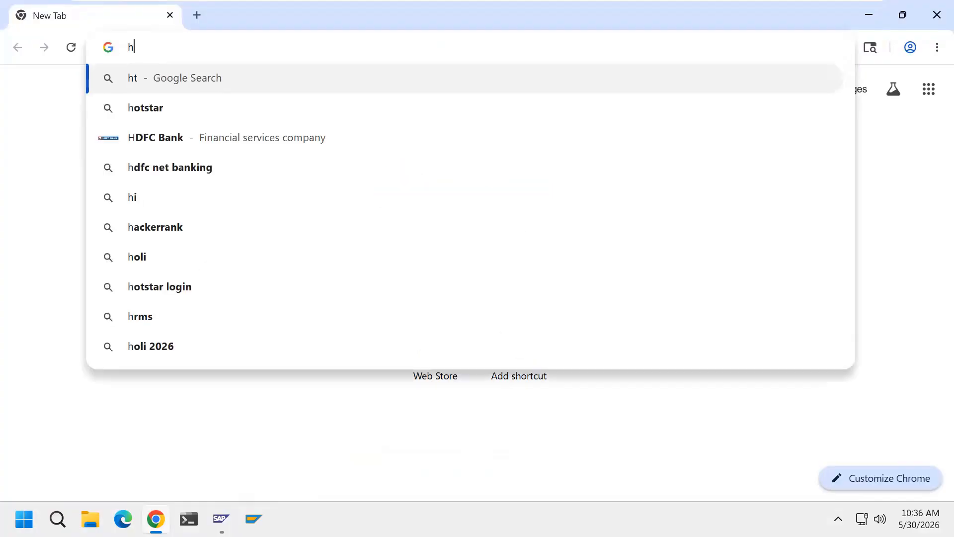
type("ttps:/")
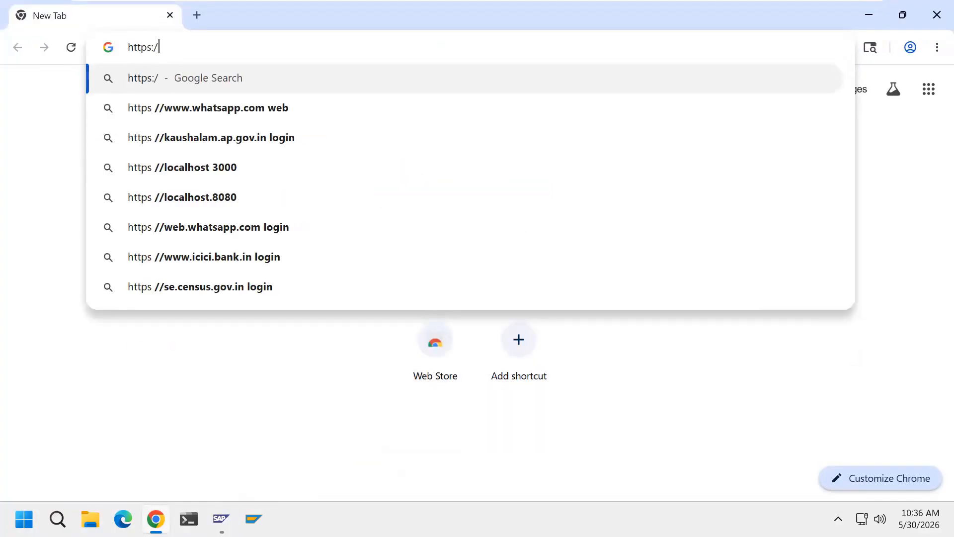
type("/suppo")
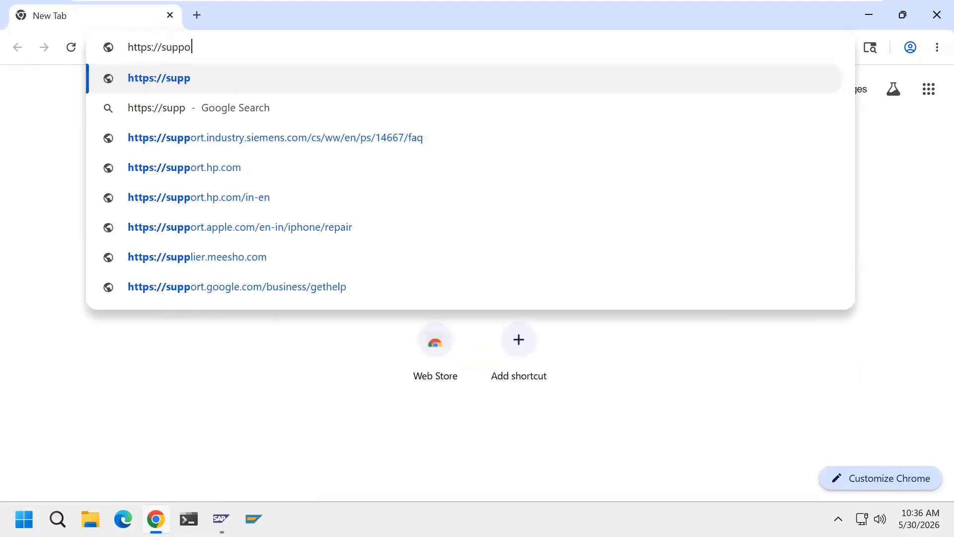
type("rt.sap.c")
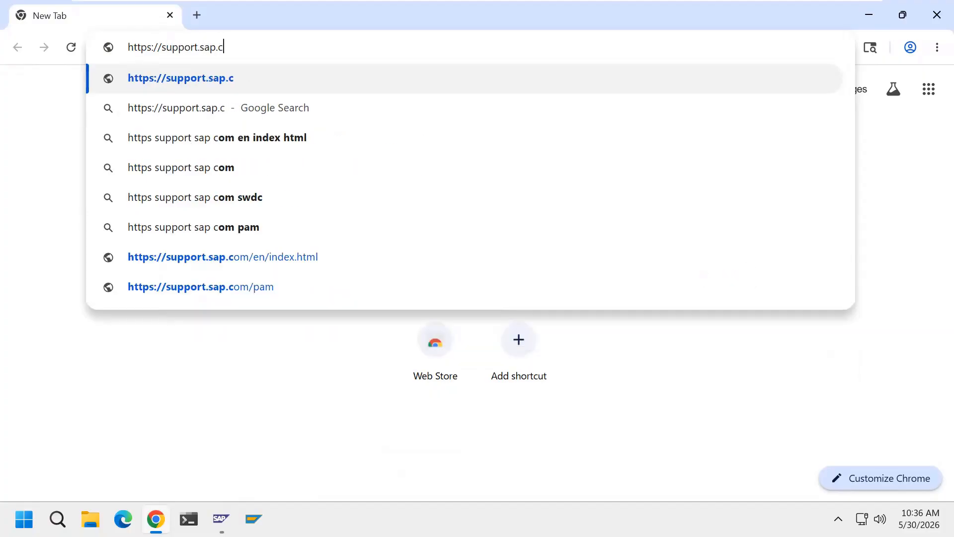
type("om/sl")
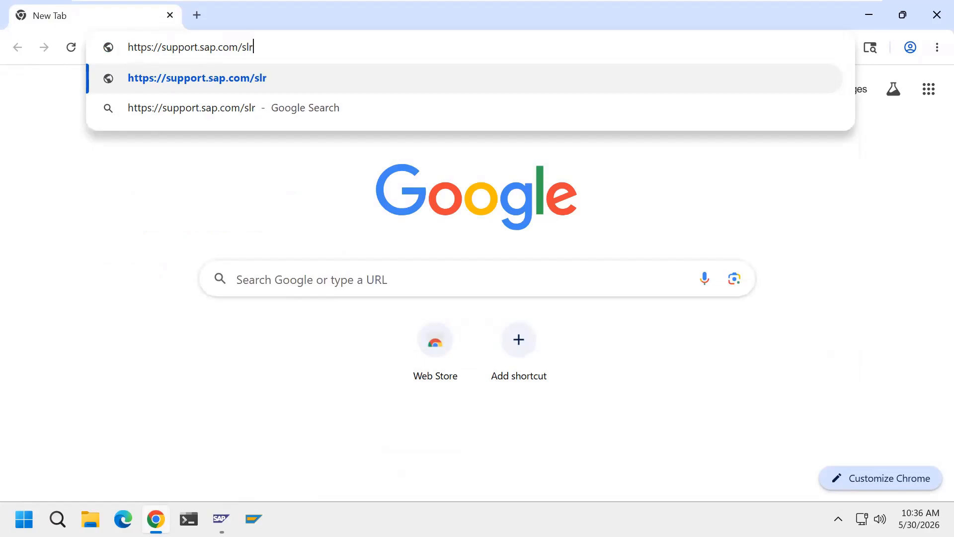
type("toolset")
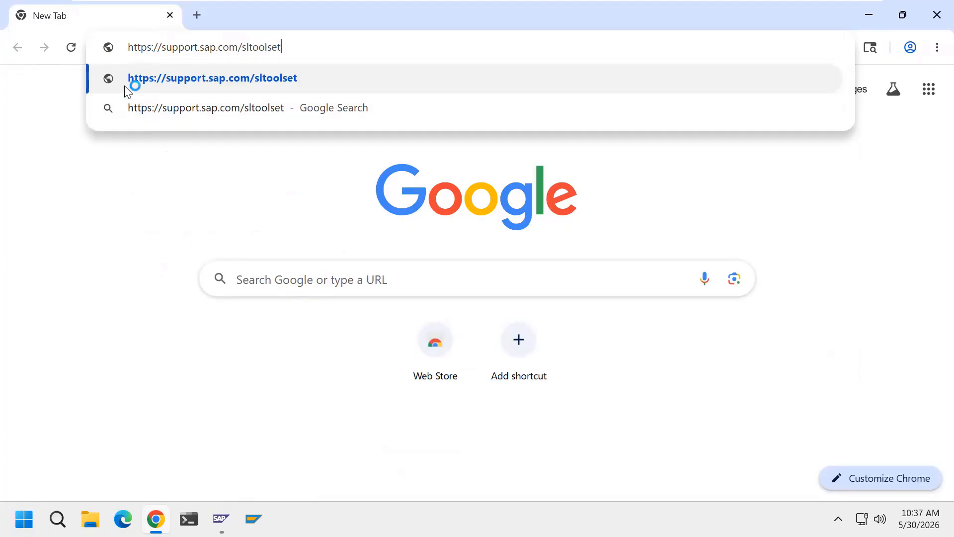
left_click(305, 92)
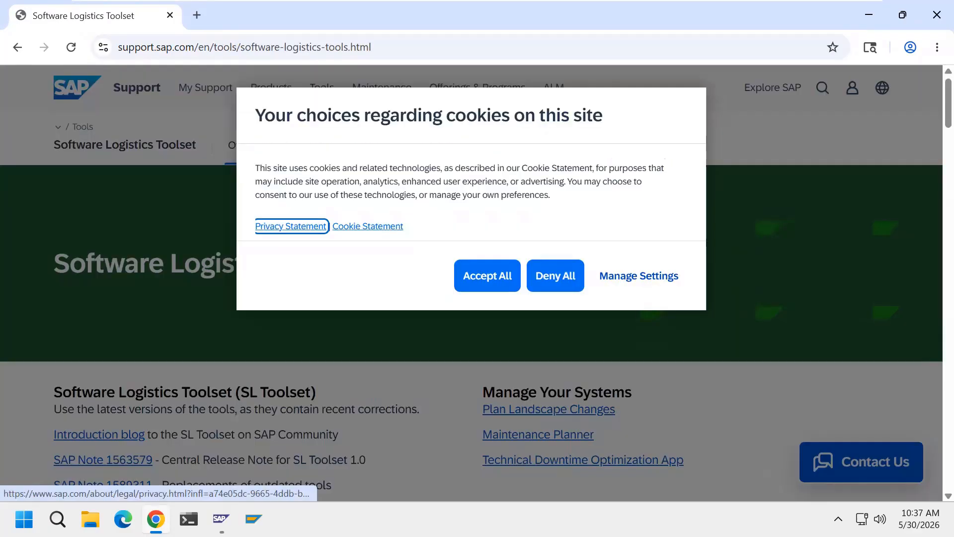
left_click(485, 283)
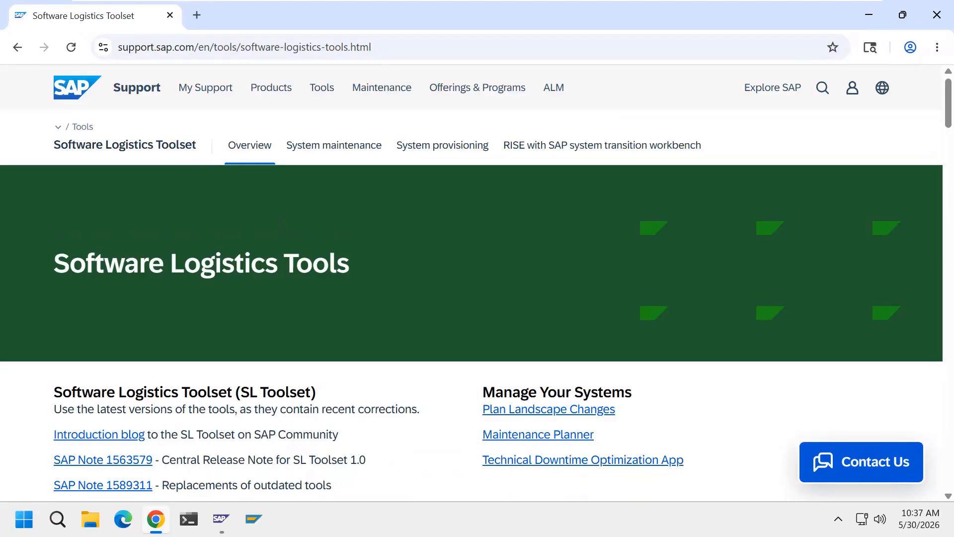
left_click_drag(948, 123, 934, 289)
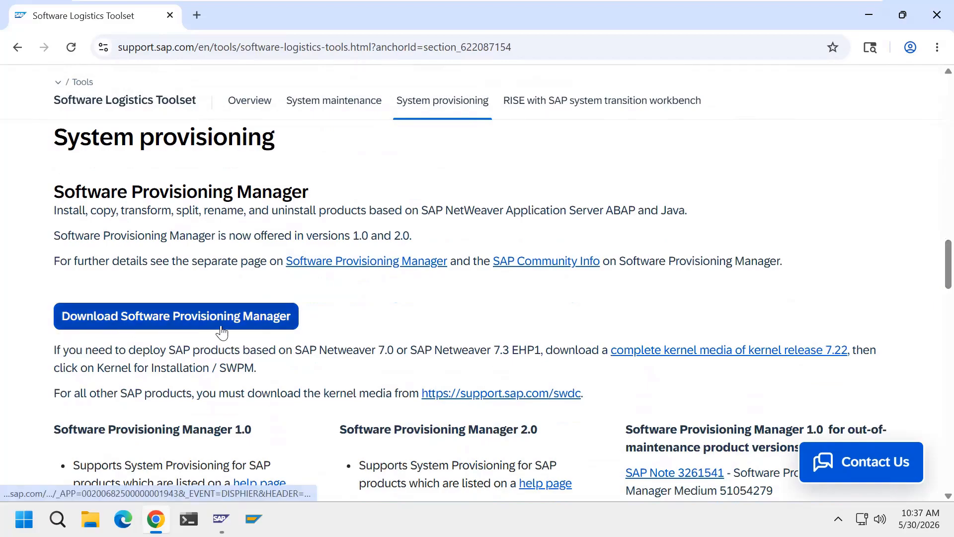
left_click(292, 332)
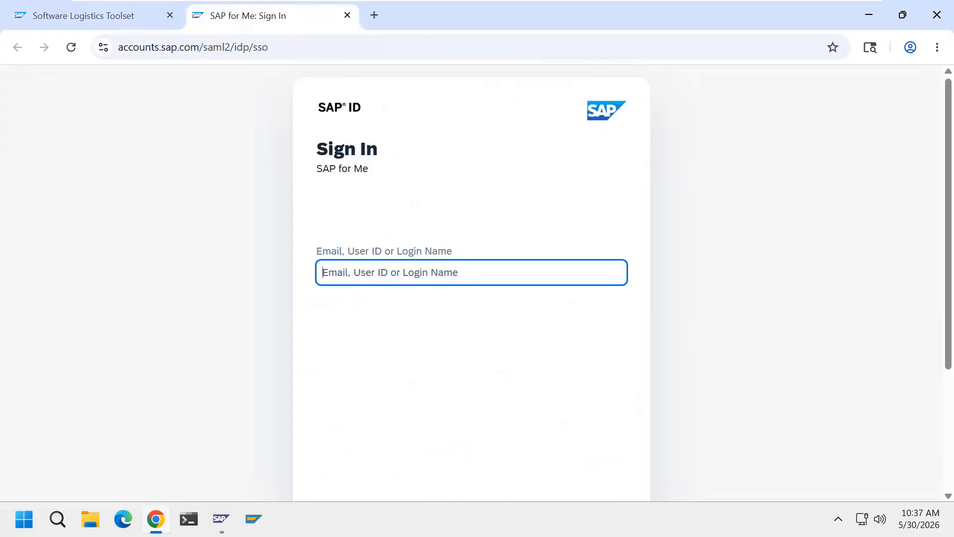
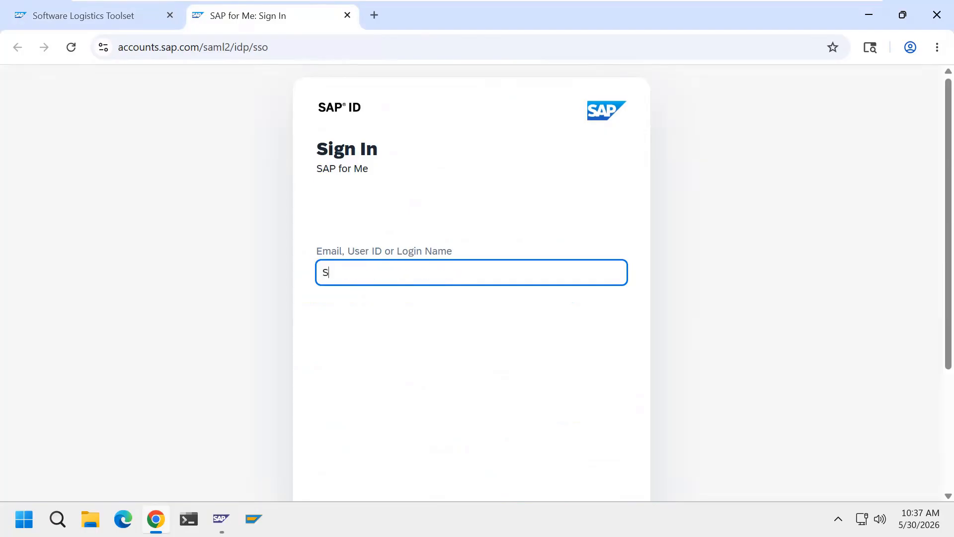
Enter the account's S-user ID, continue, then enter its password and continue
scroll(932, 380, "down", 1)
scroll(934, 386, "down", 2)
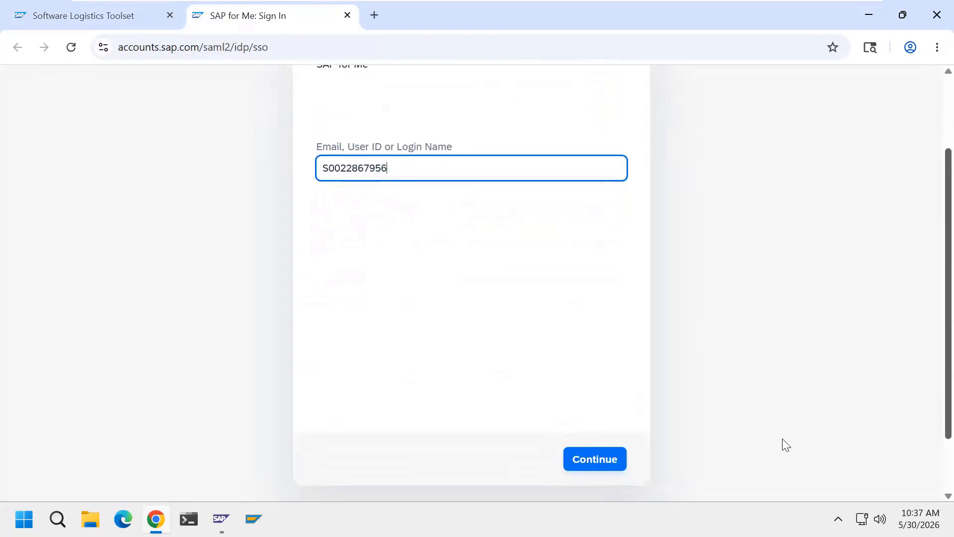
left_click(614, 469)
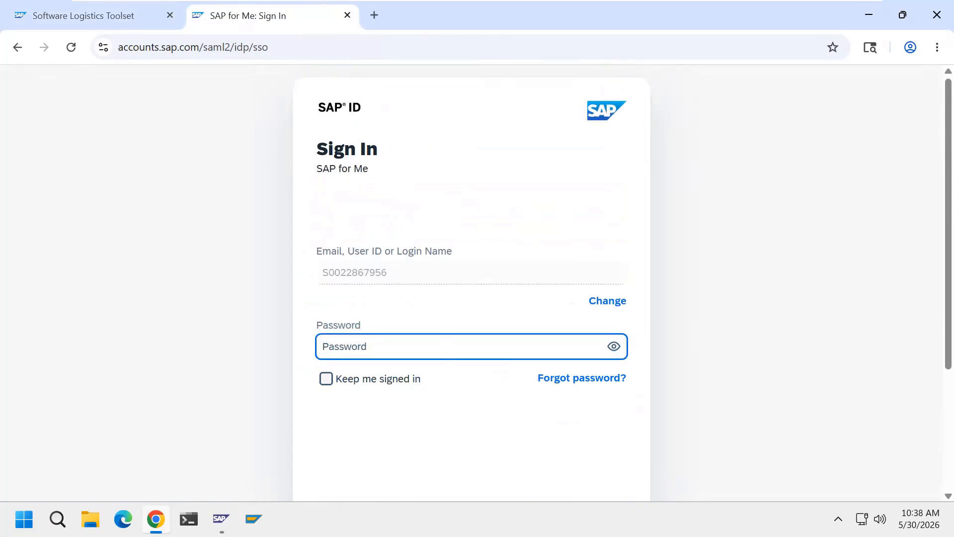
type("•••••••••••••")
scroll(933, 371, "down", 1)
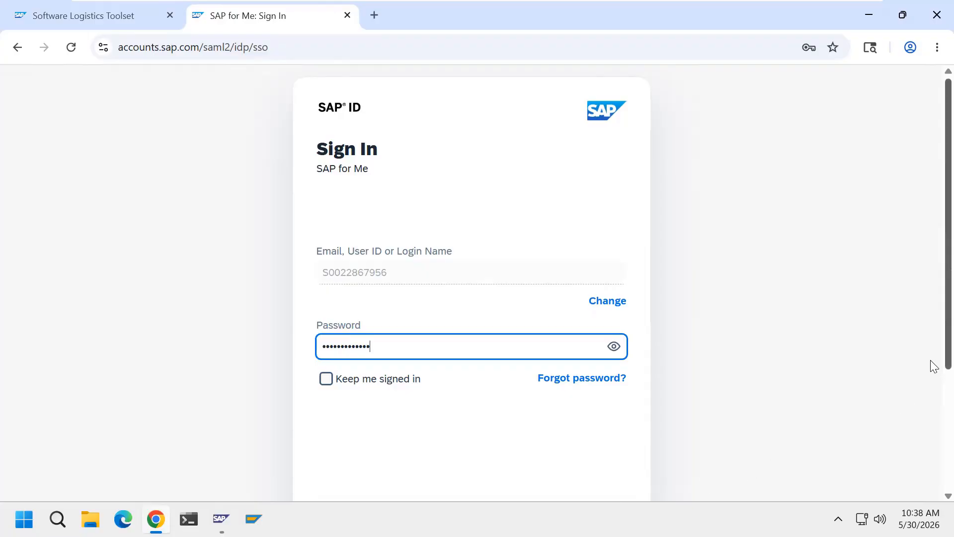
scroll(934, 413, "down", 1)
left_click(596, 469)
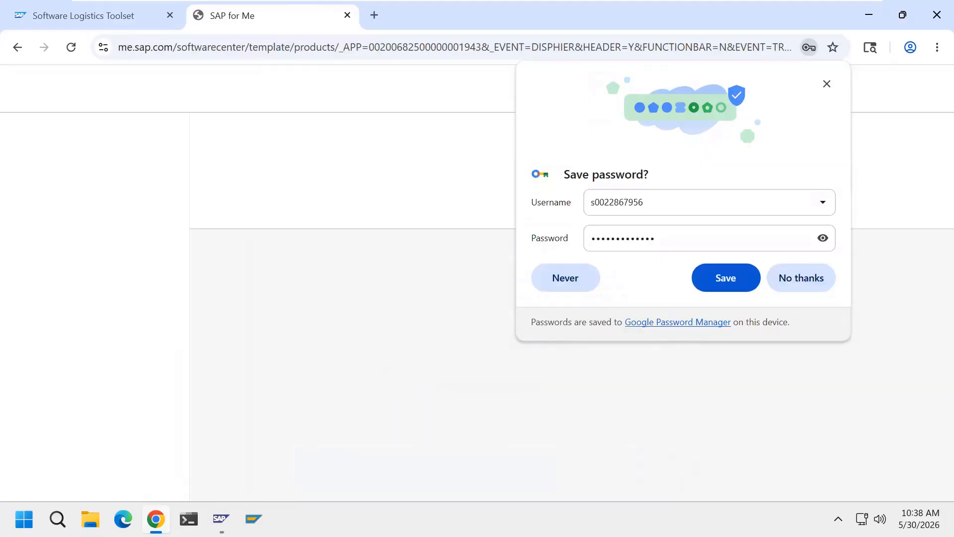
Decline saving the password, download SWPM10SP46_3-20009707.SAR from Software Provisioning Manager 1.0, and close the sign-in tab
left_click(799, 283)
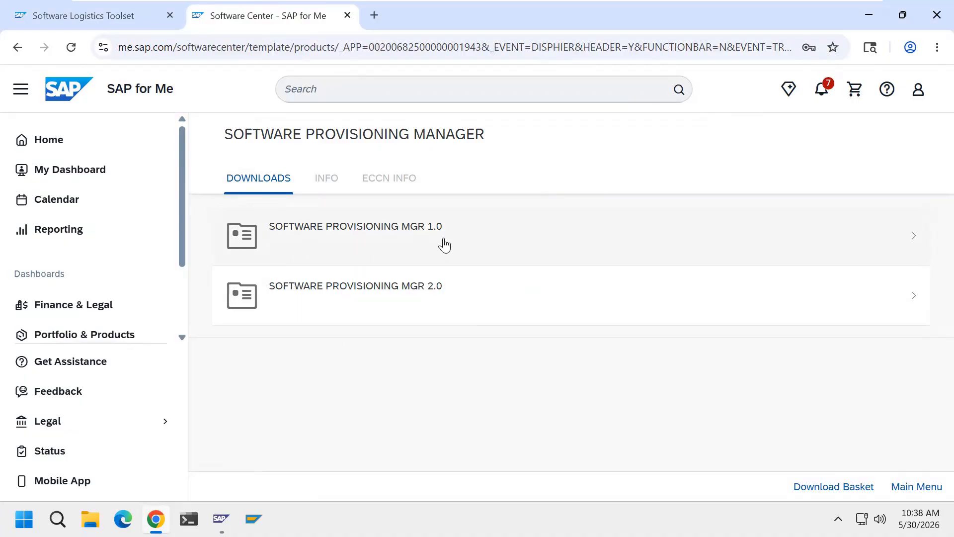
left_click(405, 242)
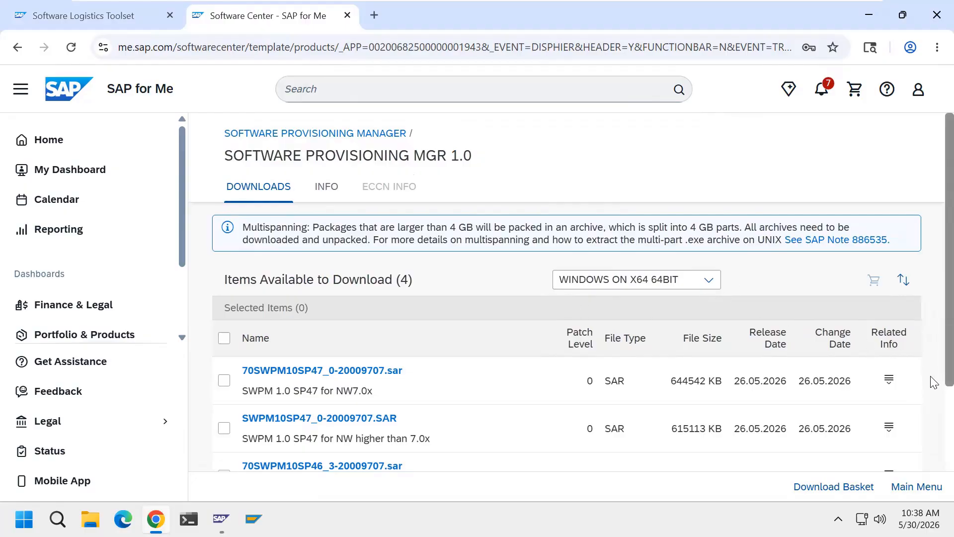
scroll(933, 388, "down", 2)
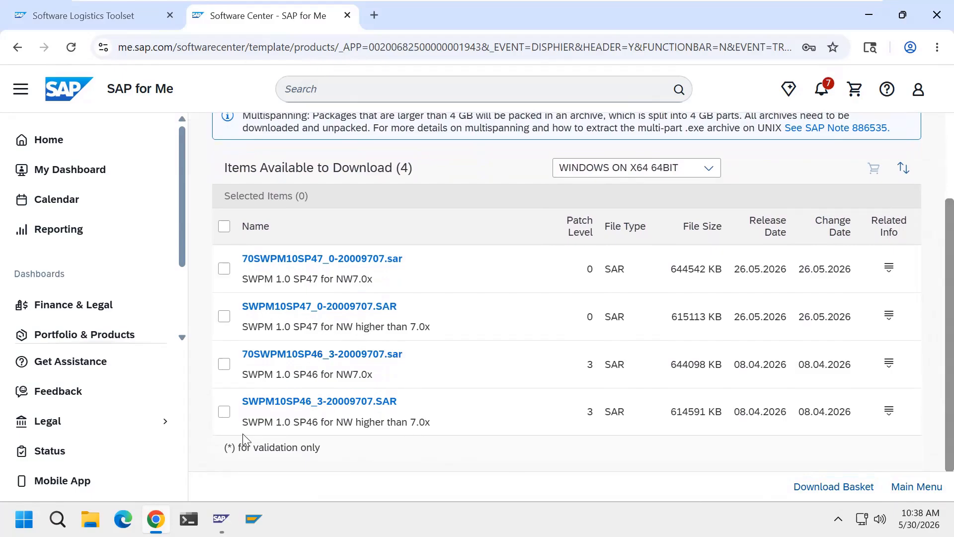
left_click(224, 412)
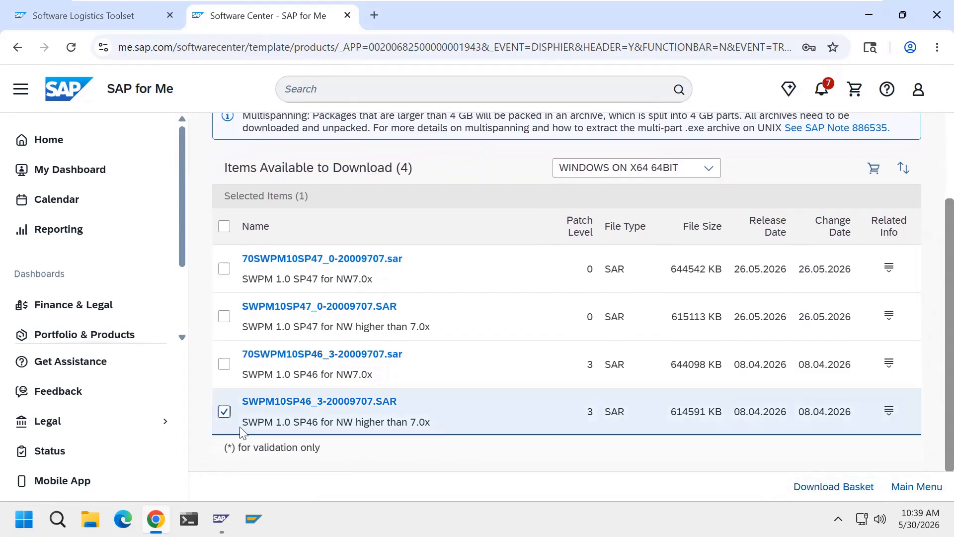
left_click(378, 408)
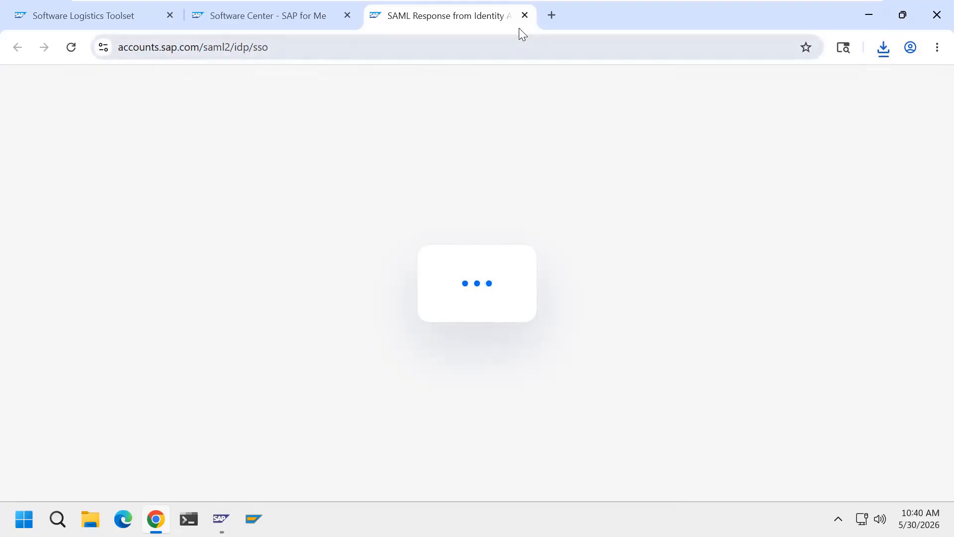
left_click(524, 16)
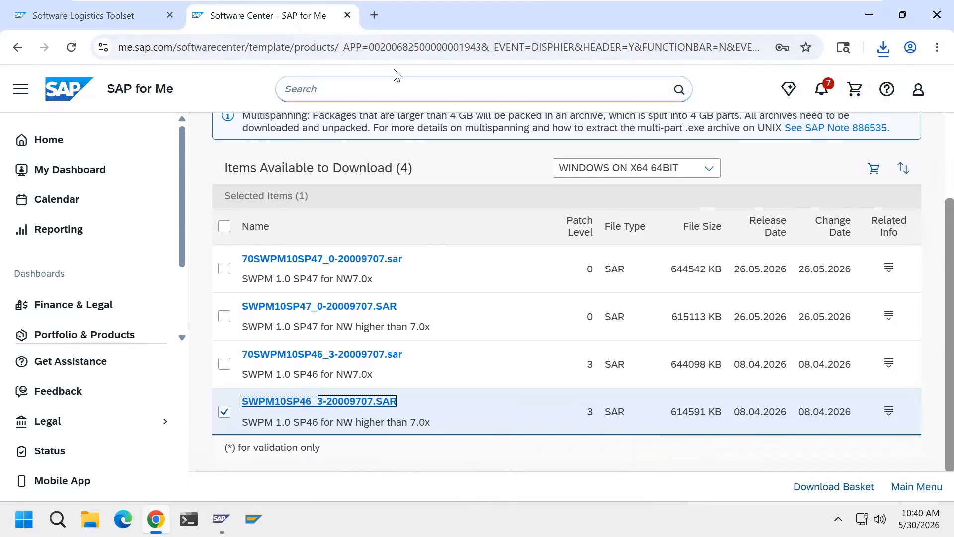
left_click(374, 15)
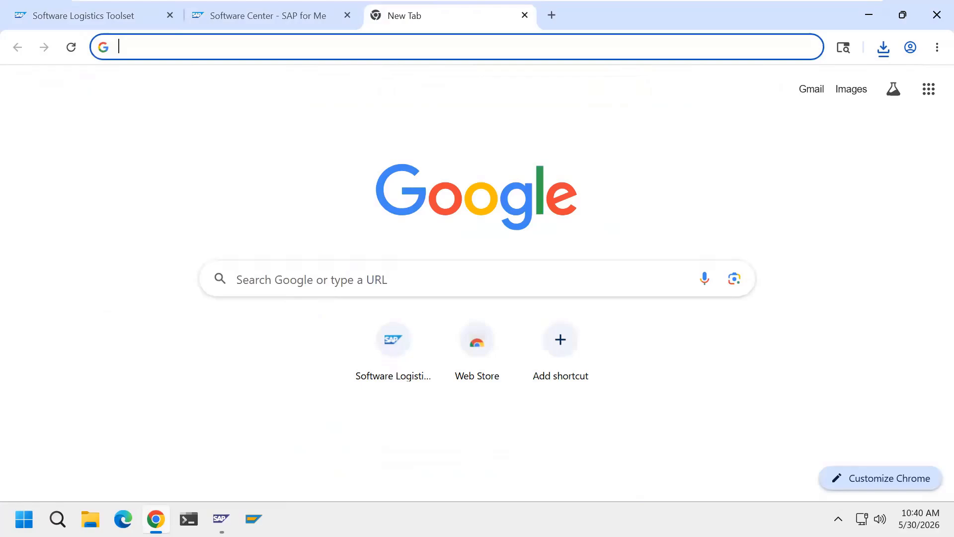
type("h")
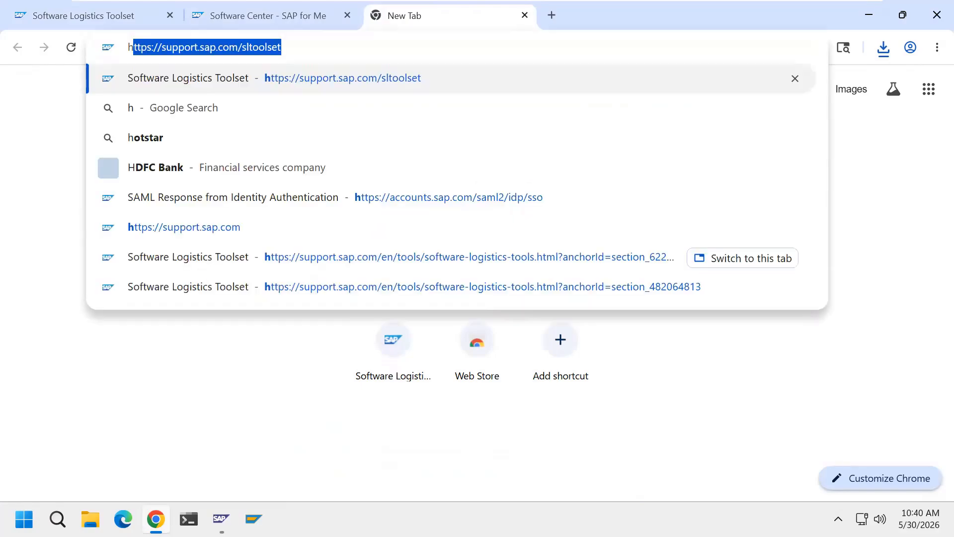
type("ttps:/")
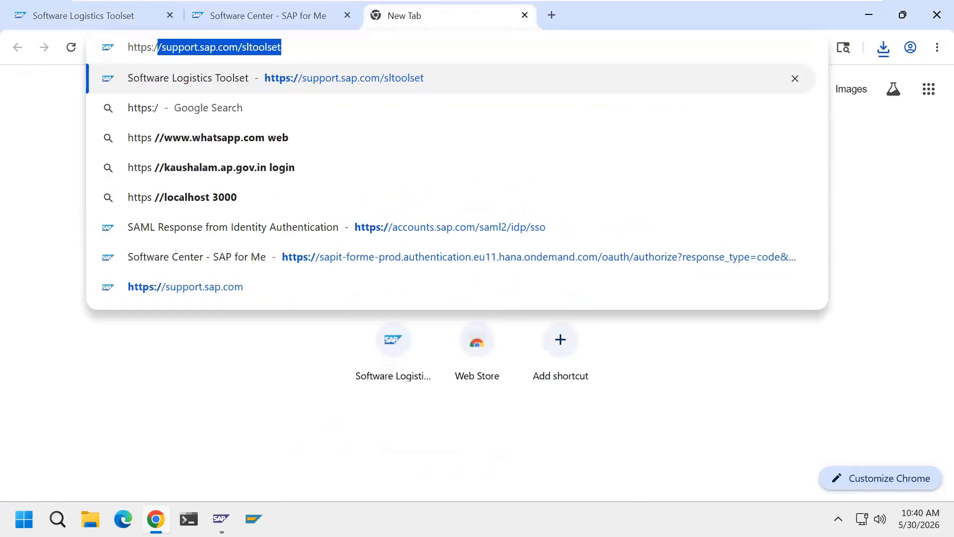
type("/mee")
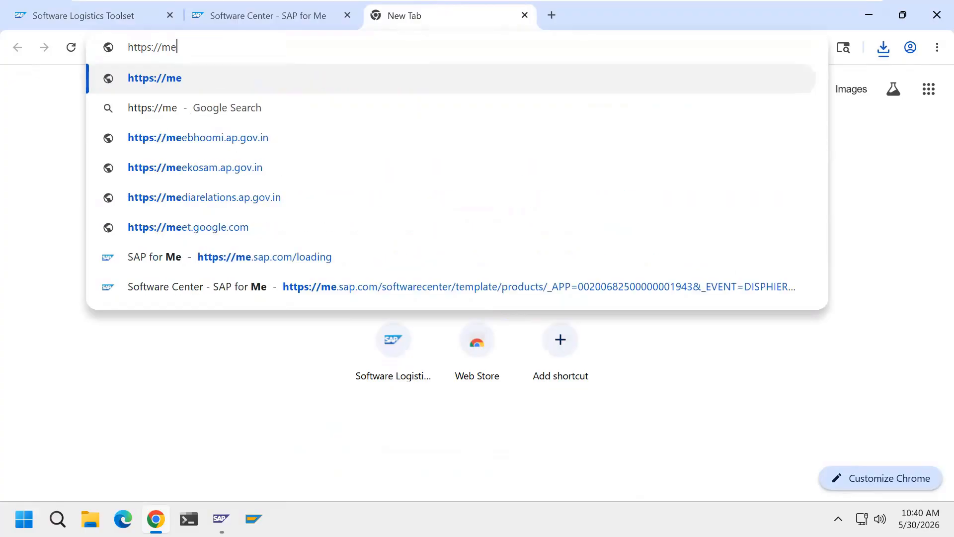
key("BackSpace")
type(".sap.com")
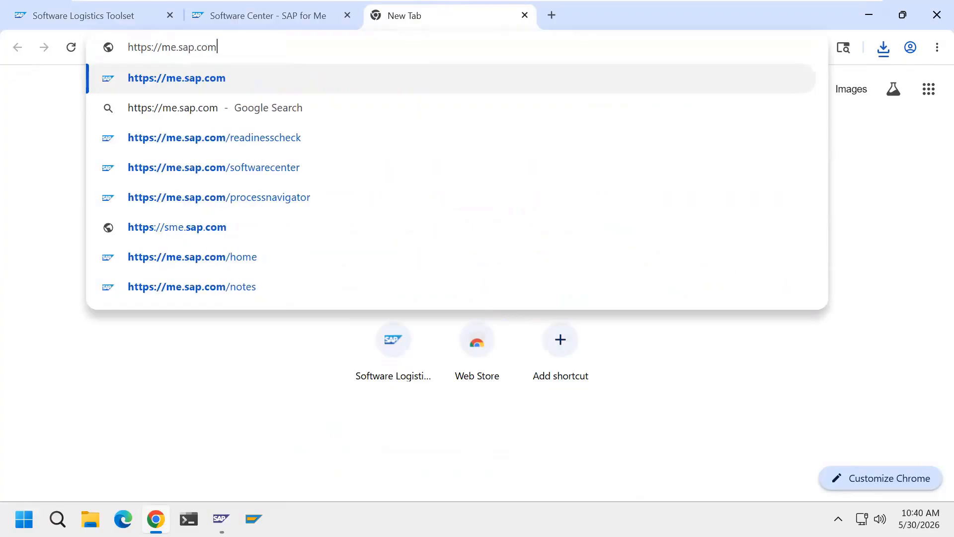
type("/softw")
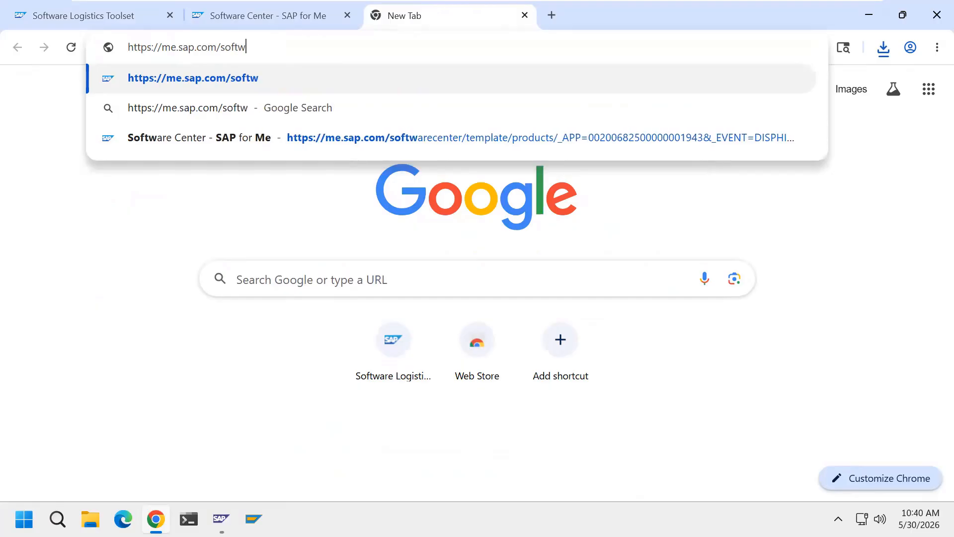
type("arecenter")
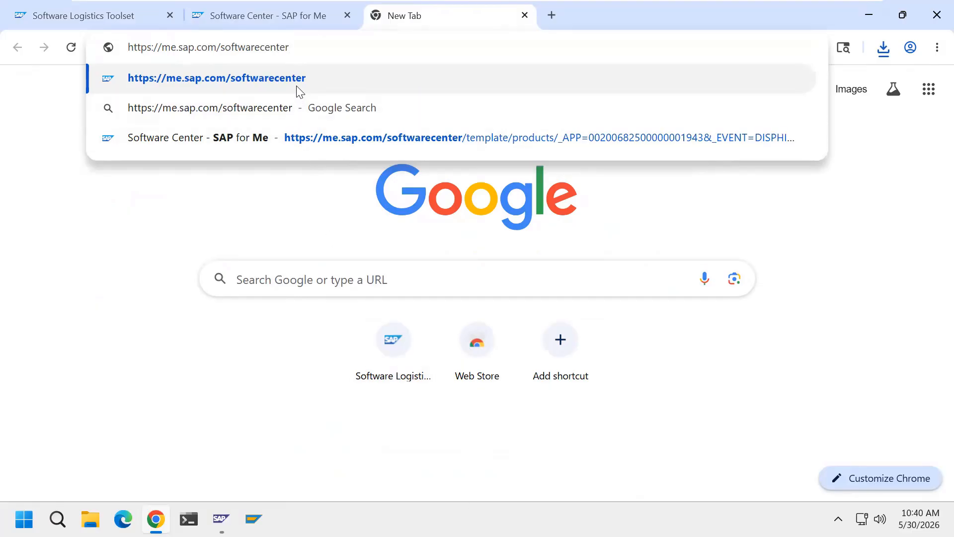
key("Return")
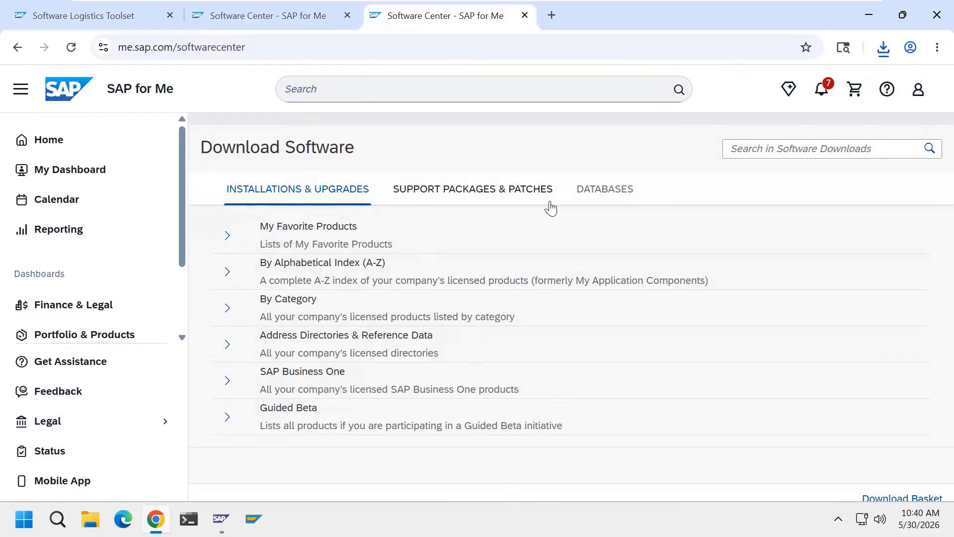
Under support packages and patches, browse products by category to SAP Technology Components
left_click(507, 200)
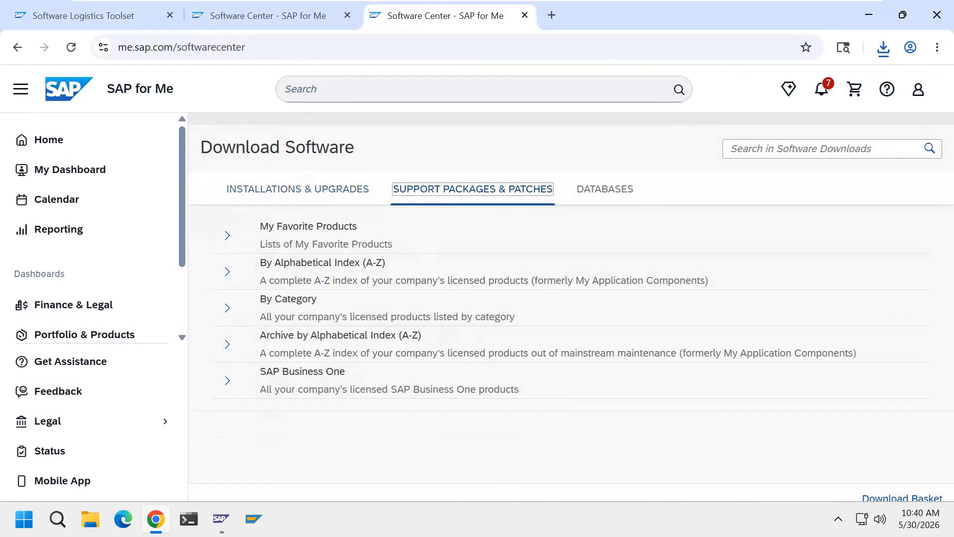
left_click(304, 311)
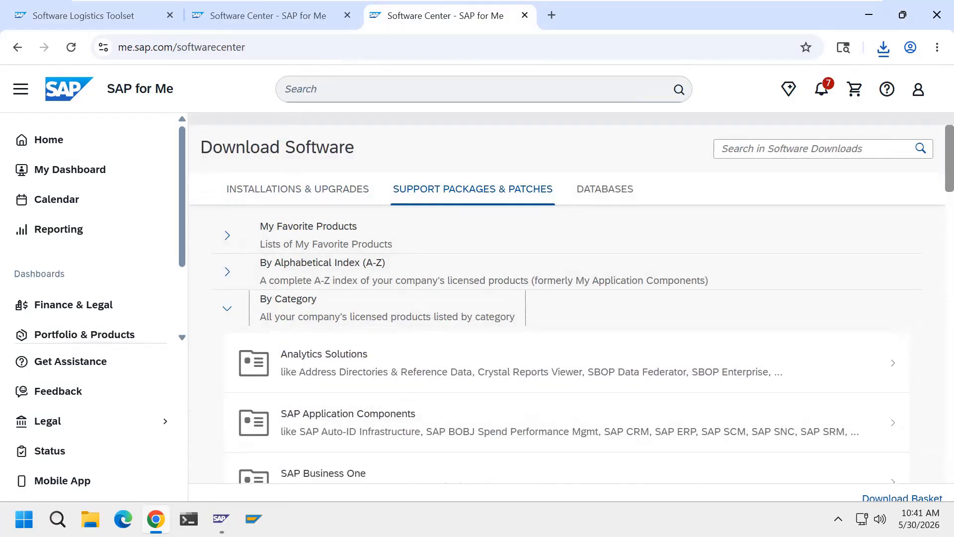
scroll(934, 235, "down", 3)
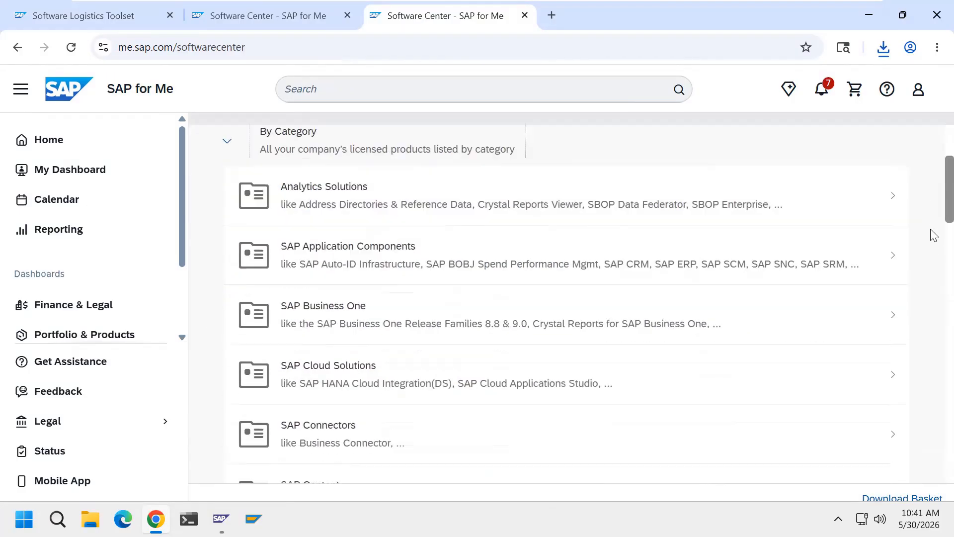
scroll(934, 234, "down", 15)
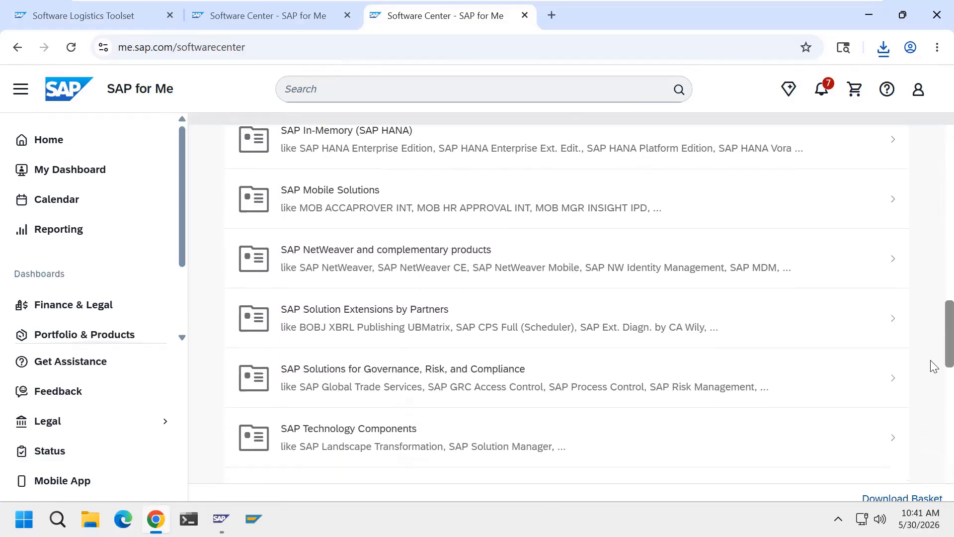
scroll(933, 371, "down", 1)
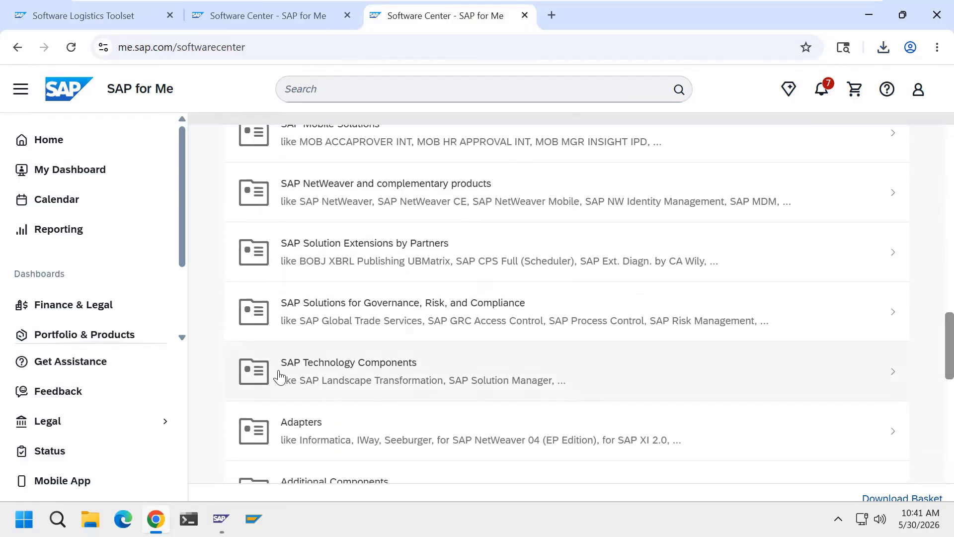
left_click(395, 376)
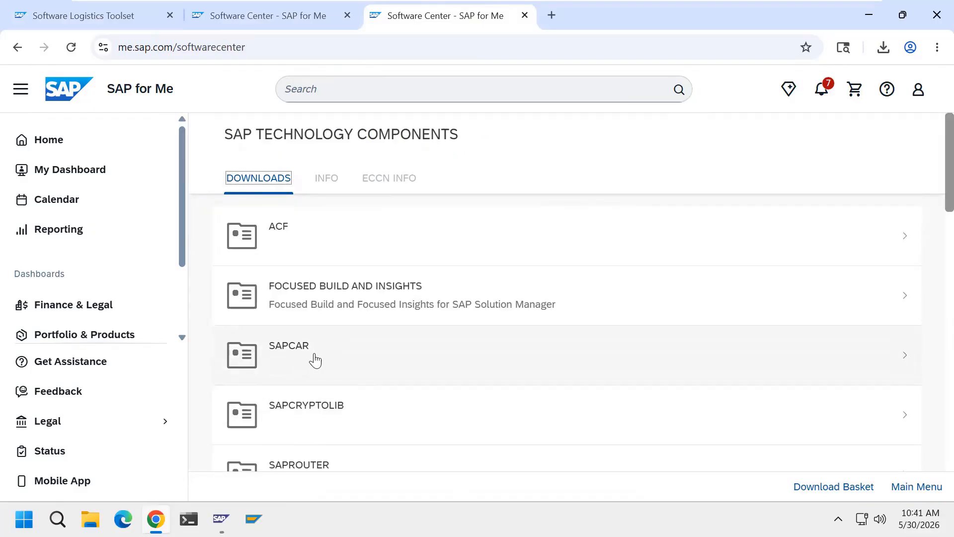
Download SAPCAR_600-70009506.EXE from SAPCAR 7.54 for WINDOWS ON X64 64BIT and reopen recent downloads
left_click(294, 358)
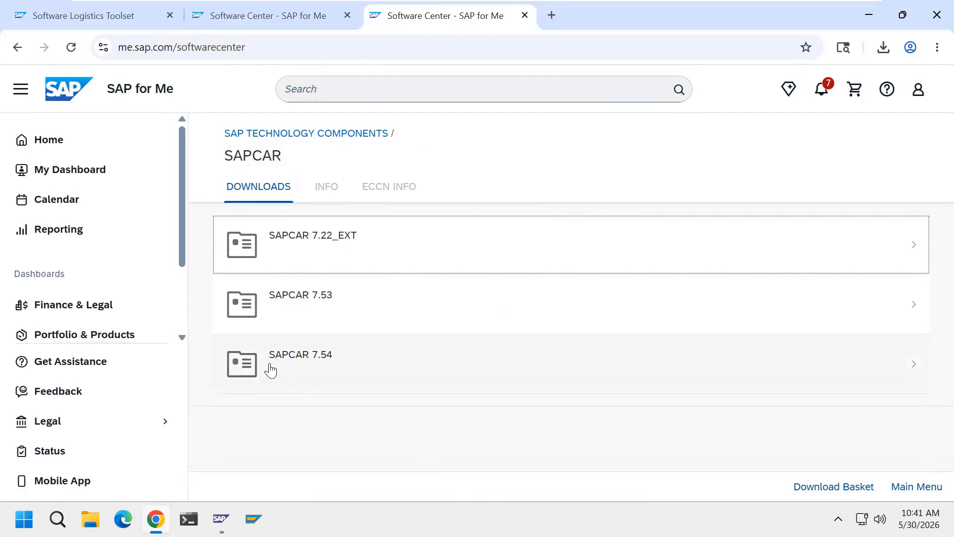
left_click(309, 366)
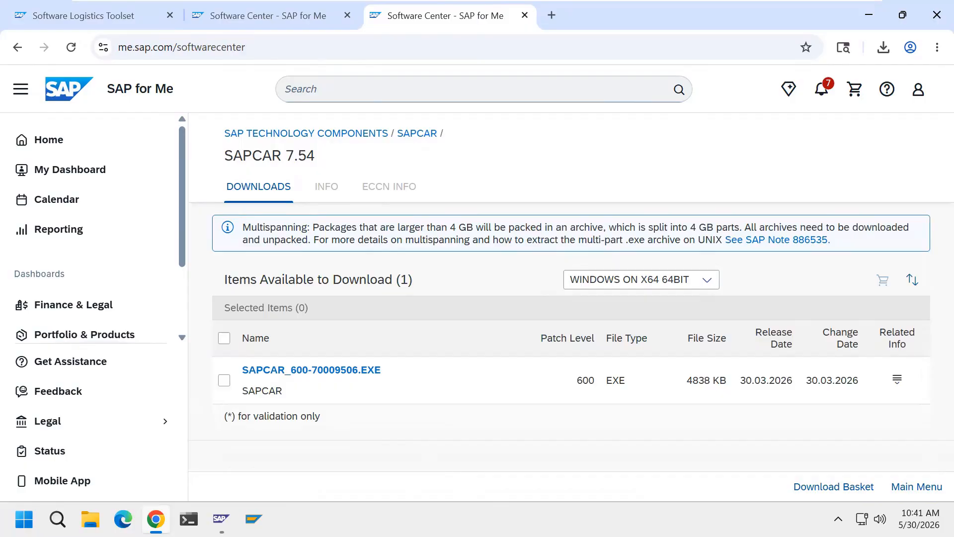
left_click(707, 280)
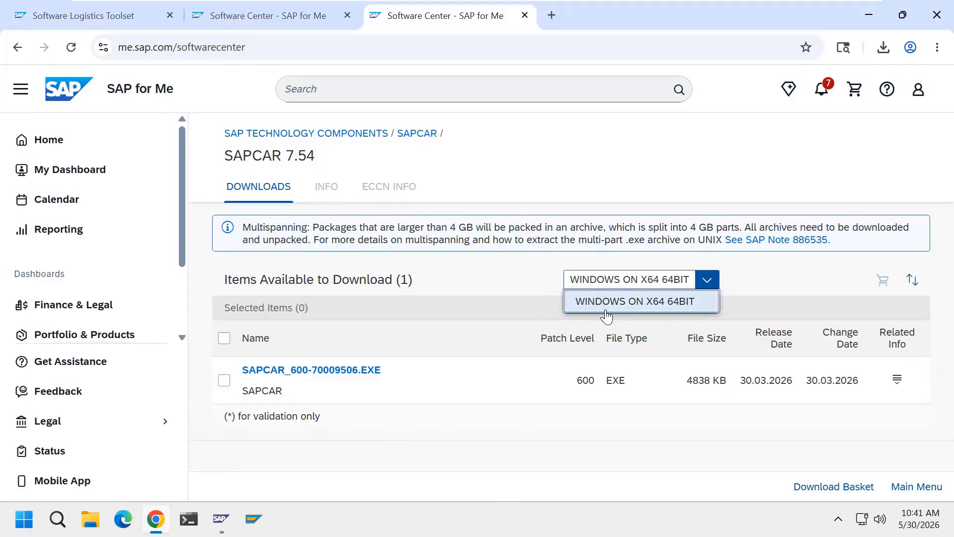
left_click(689, 309)
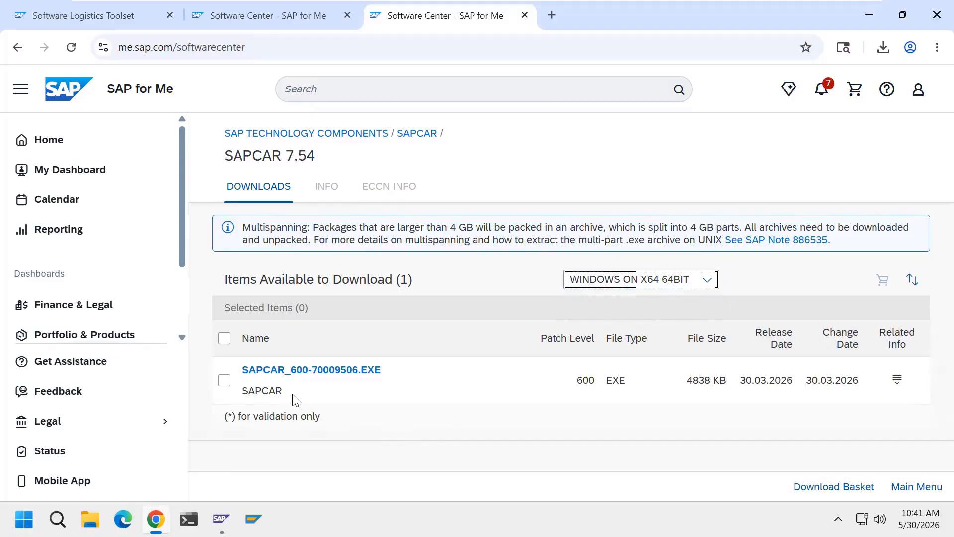
left_click(342, 373)
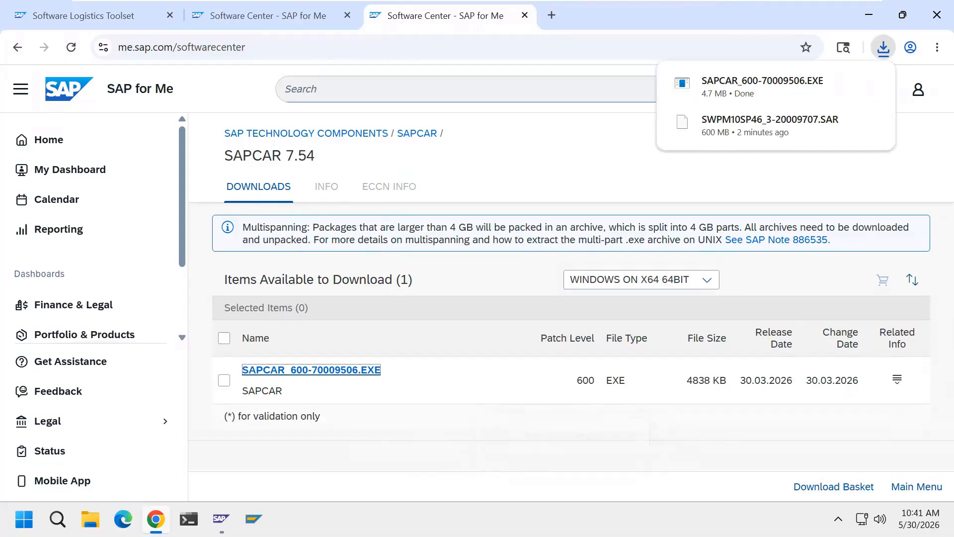
mouse_move(846, 119)
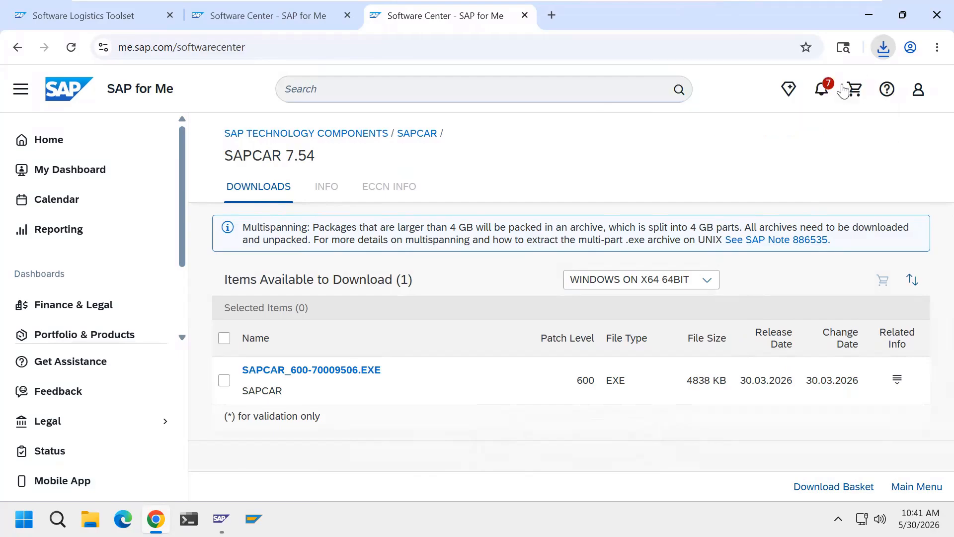
left_click(843, 90)
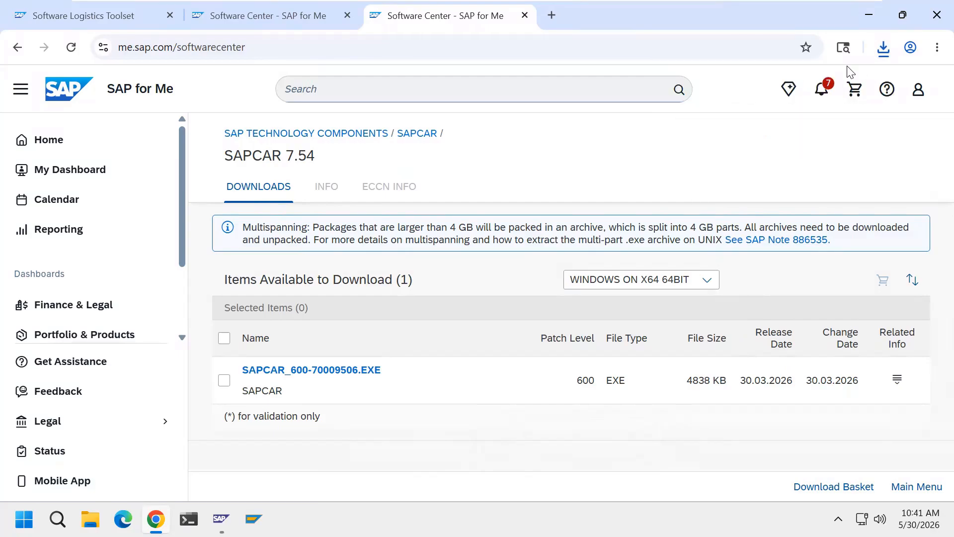
left_click(884, 48)
Show the SAPCAR download in its folder and select it together with the SWPM10SP46 SAR file
left_click(847, 114)
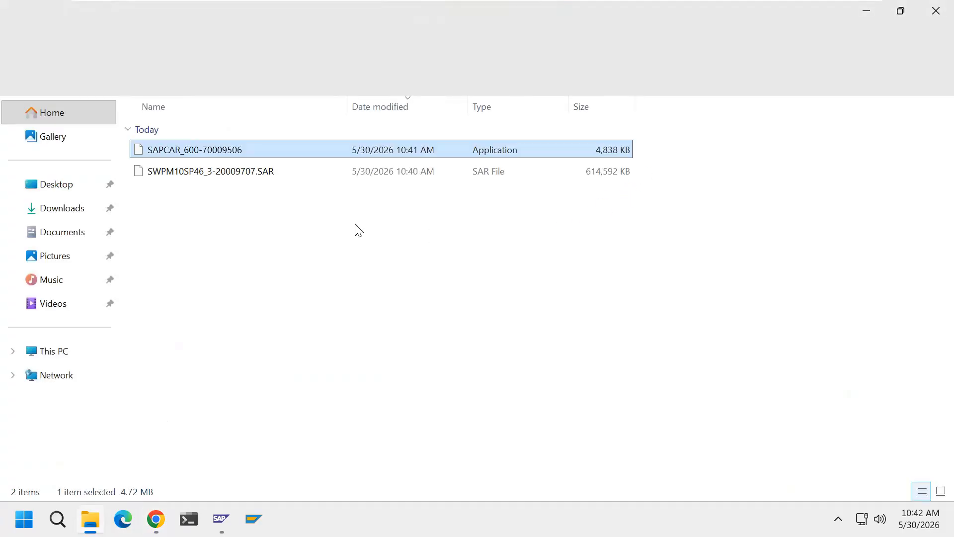
left_click(230, 172)
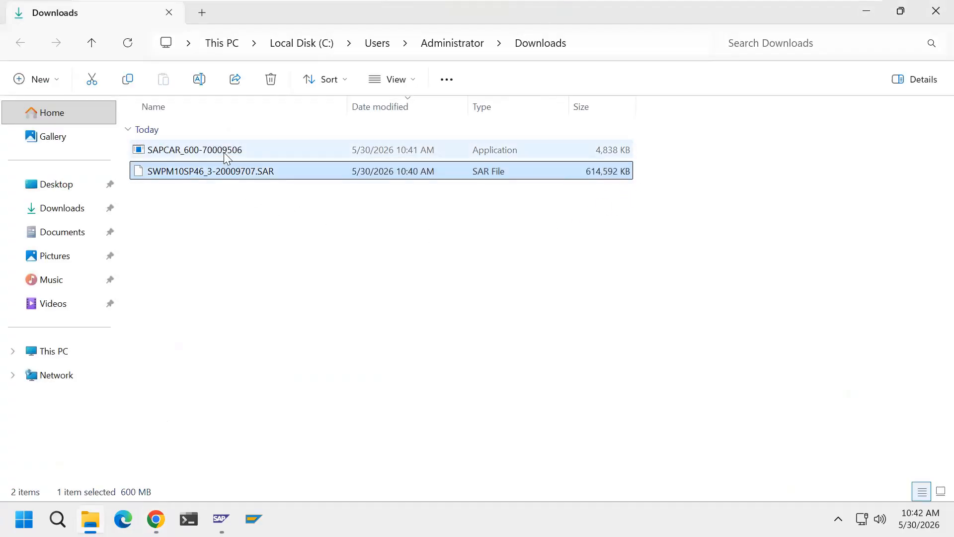
left_click(224, 152, "ctrl")
On Local Disk (D:), make a new folder named SWPM and open it
left_click(92, 352)
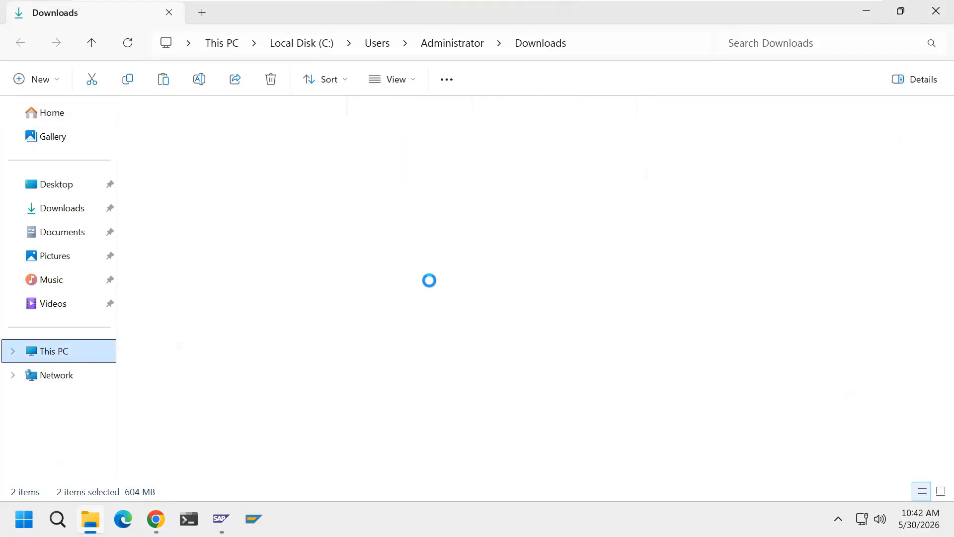
left_click(400, 160)
double_click(400, 160)
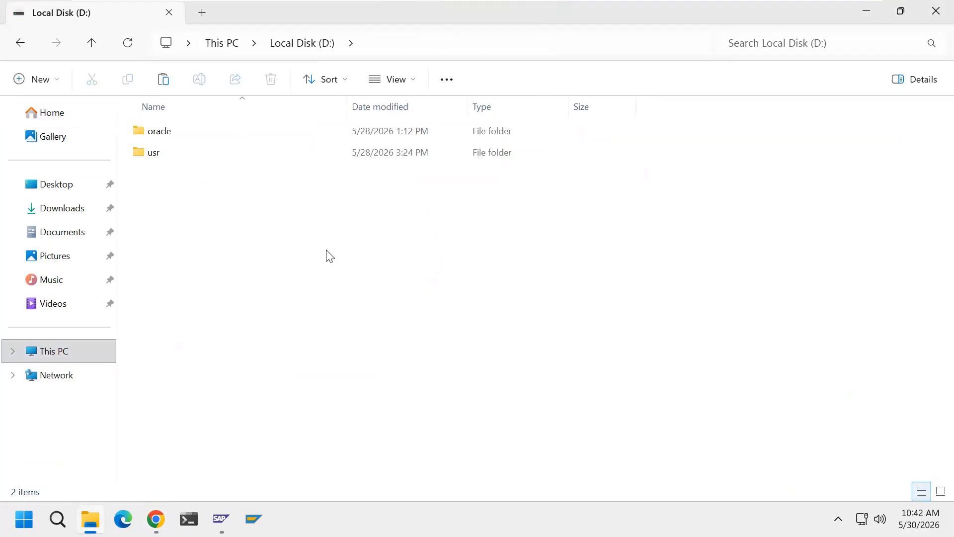
right_click(338, 288)
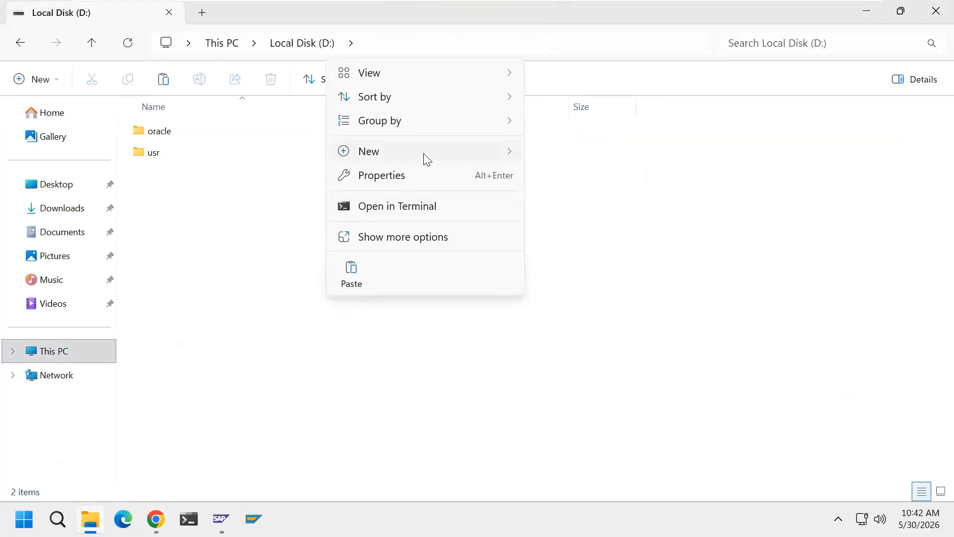
left_click(492, 298)
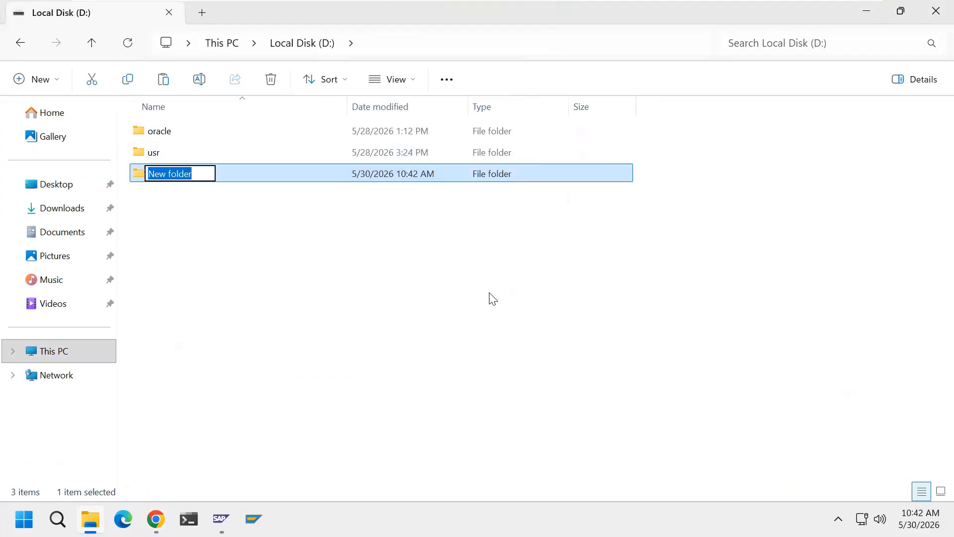
type("SWPM")
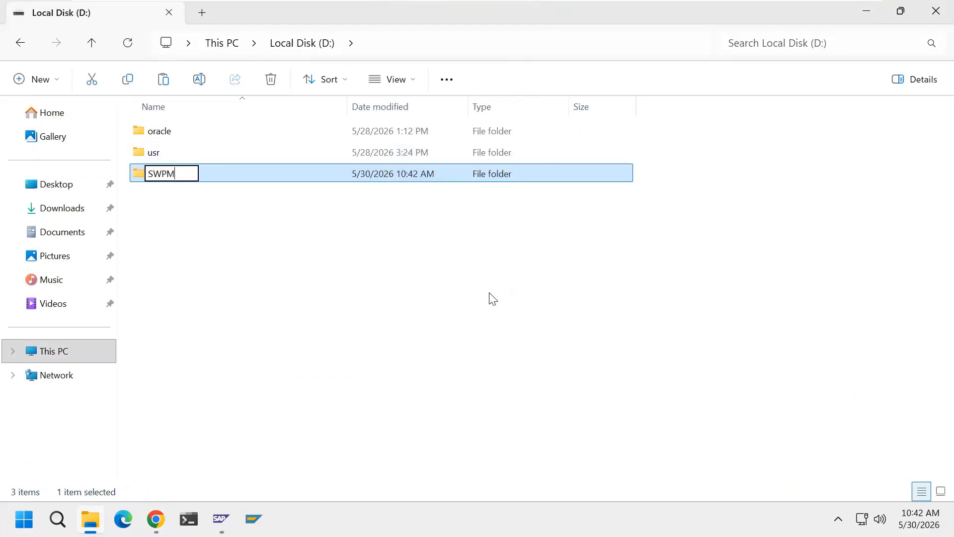
key("Return")
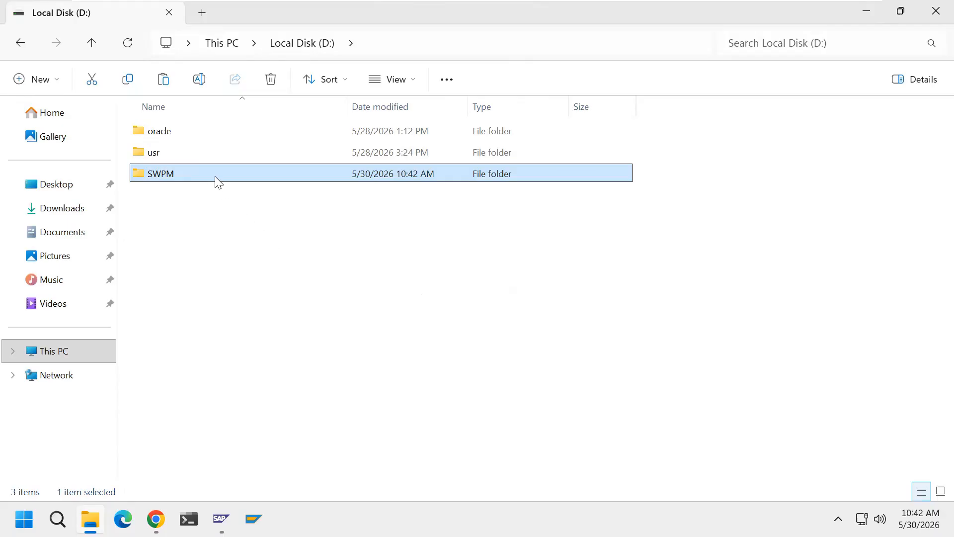
key("Return")
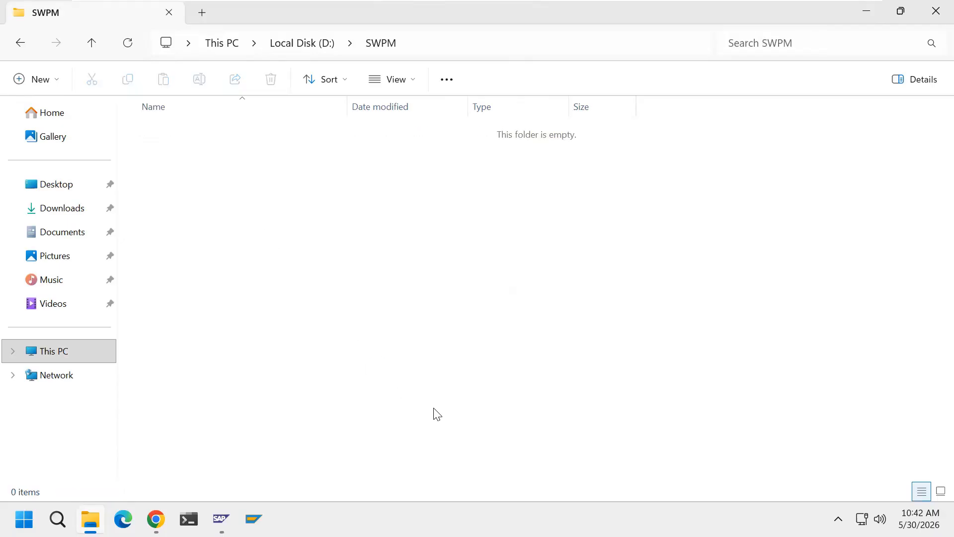
key("ctrl+v")
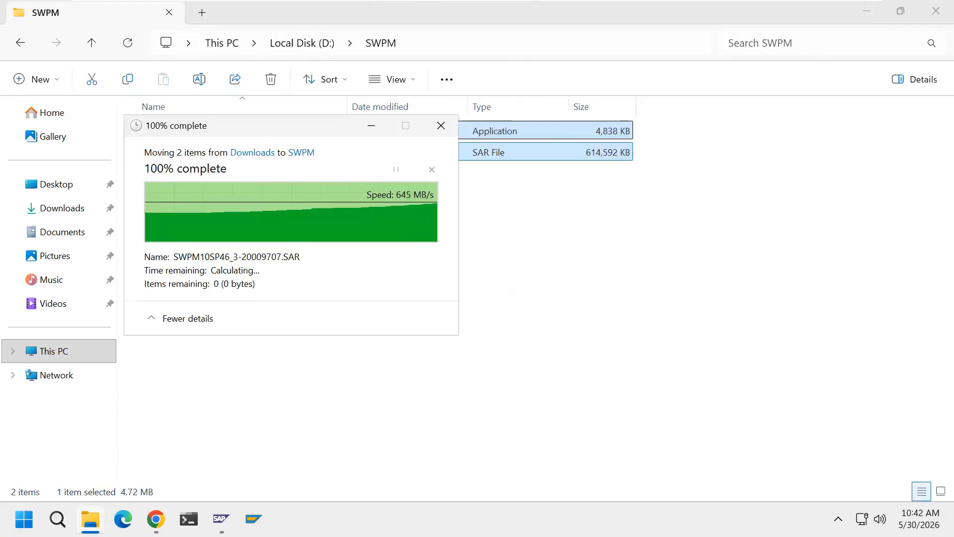
left_click(403, 457)
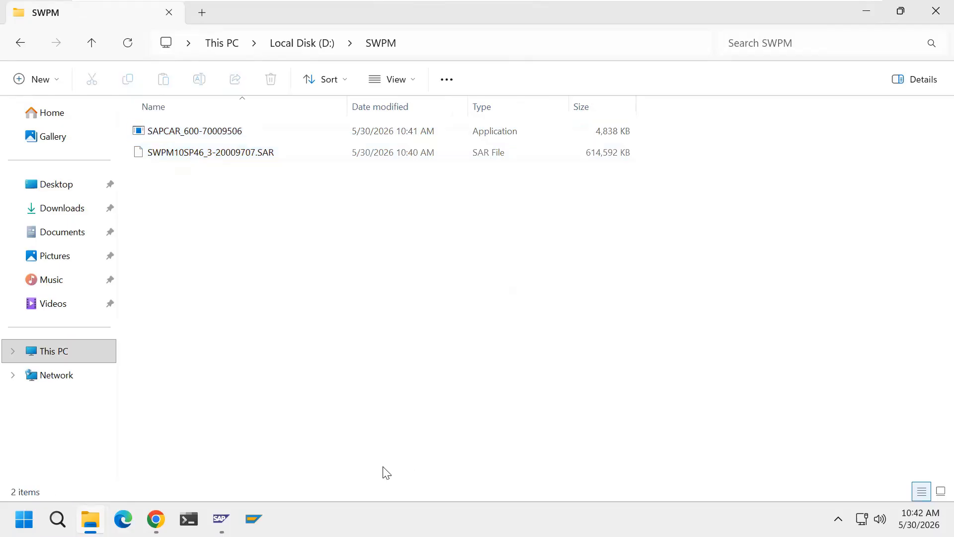
left_click(195, 139)
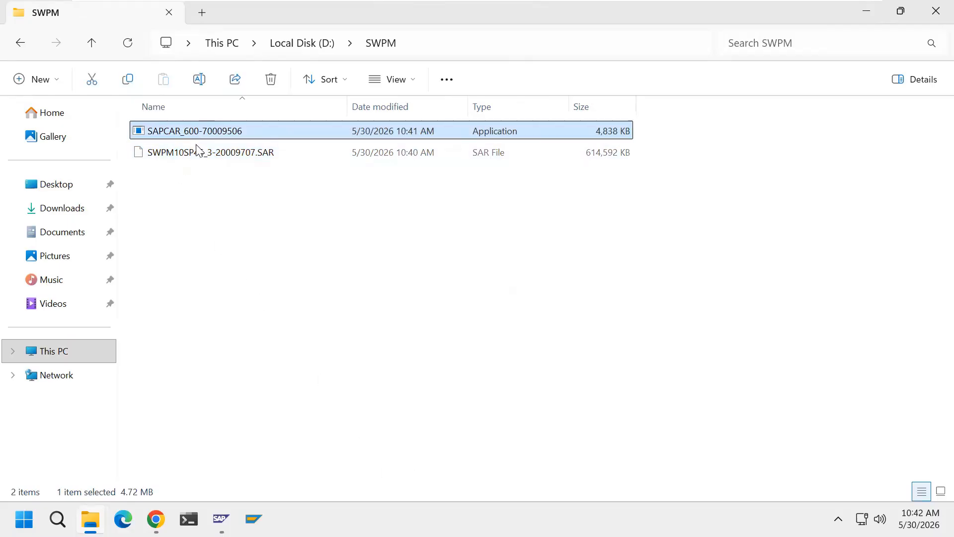
left_click(216, 205)
left_click(249, 160)
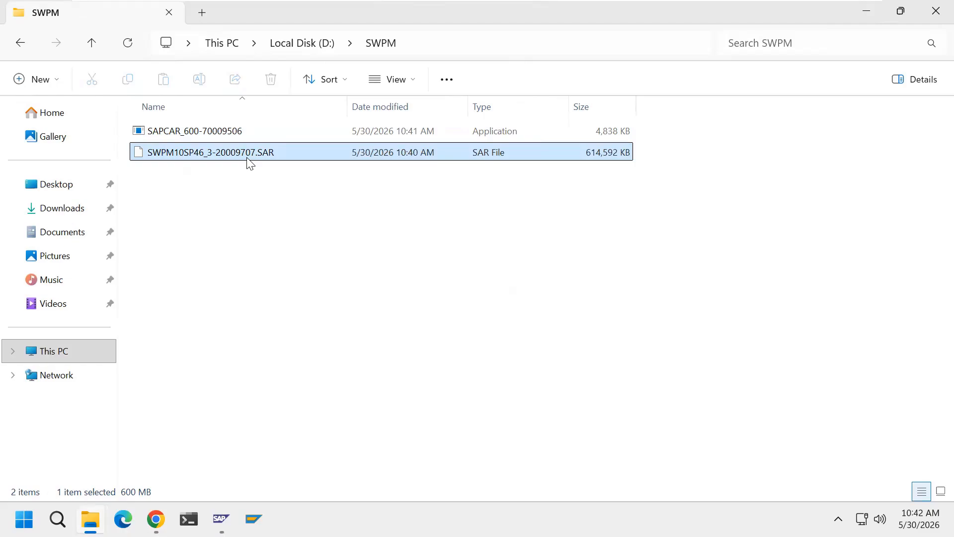
left_click(318, 268)
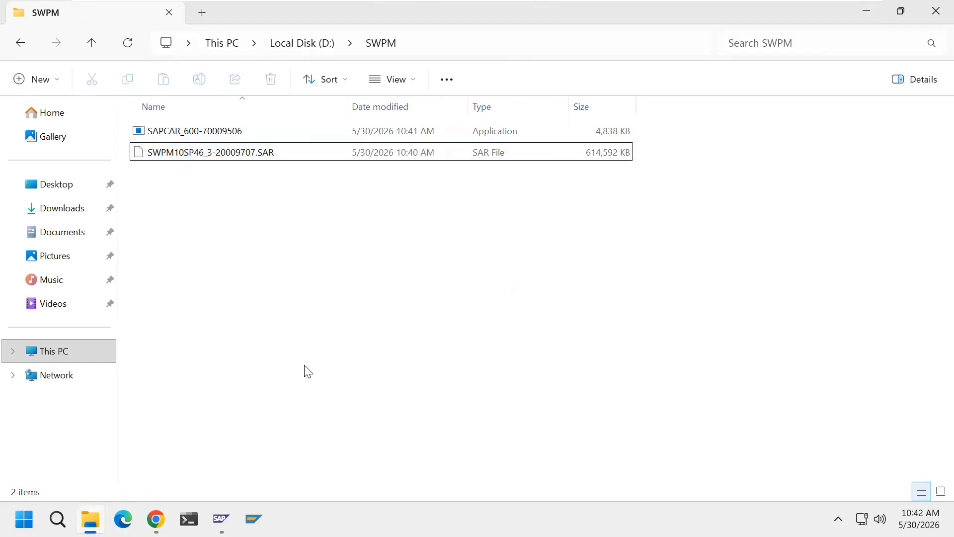
left_click(241, 135)
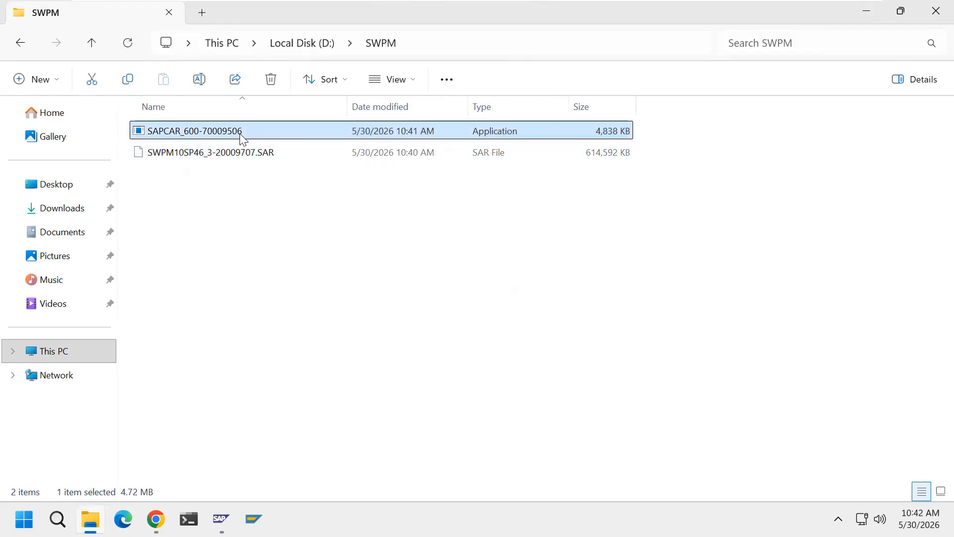
left_click(252, 158)
left_click(308, 304)
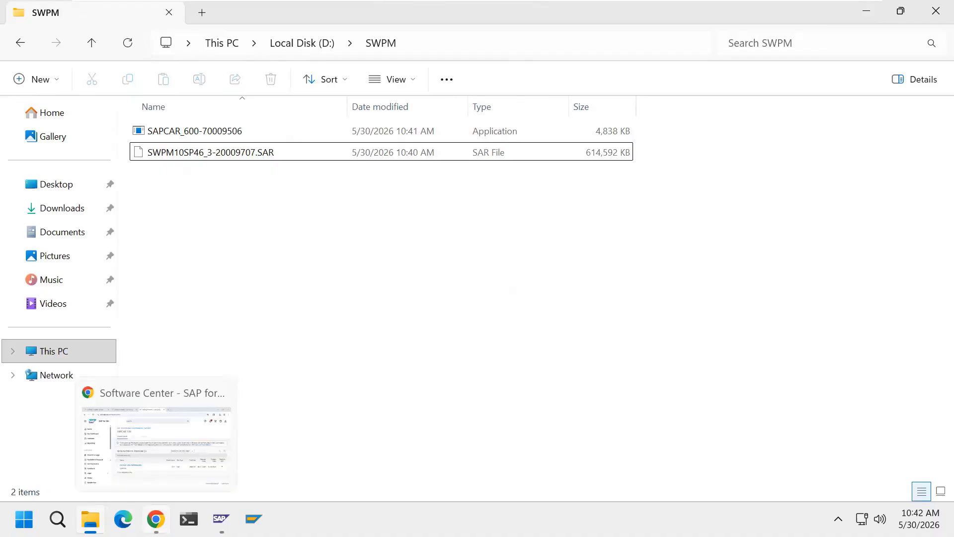
left_click(156, 519)
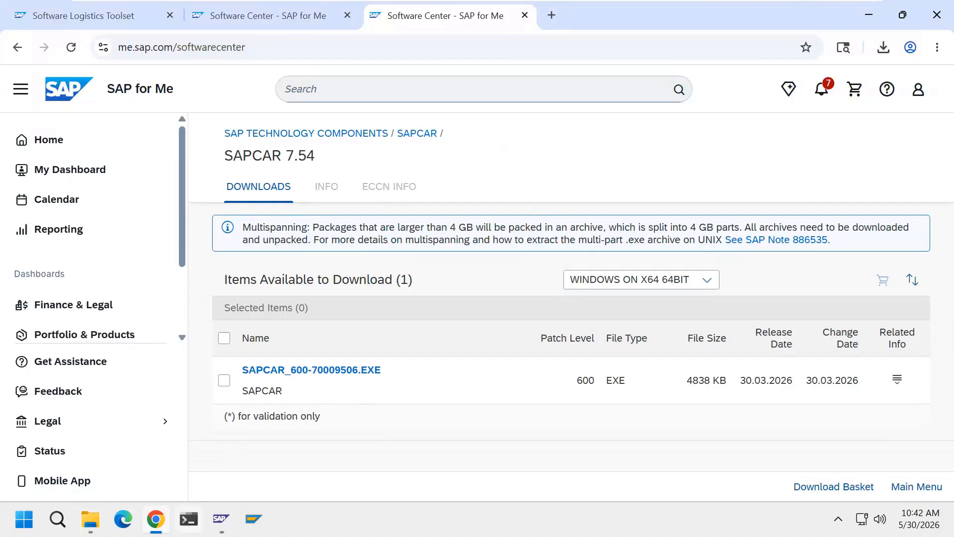
key("alt+Tab")
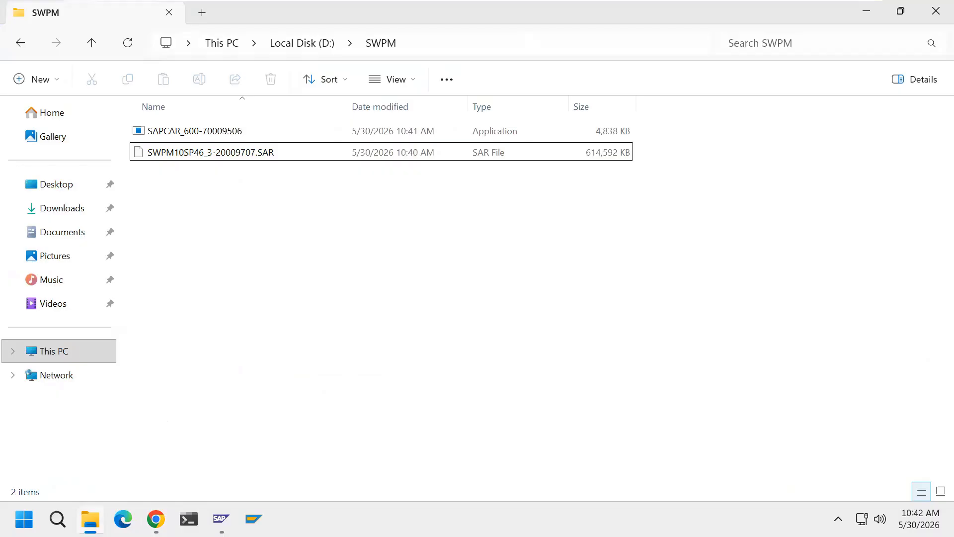
left_click(579, 45)
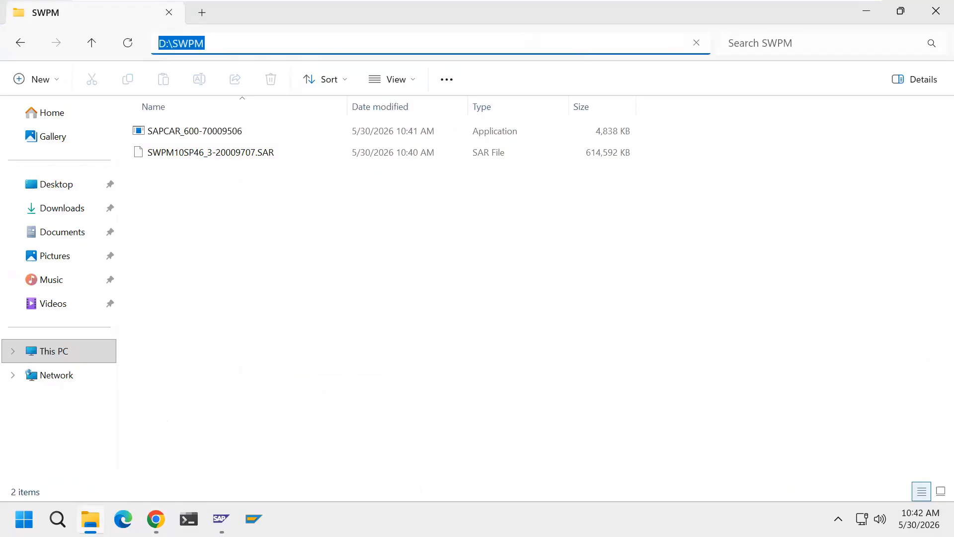
type("cmd")
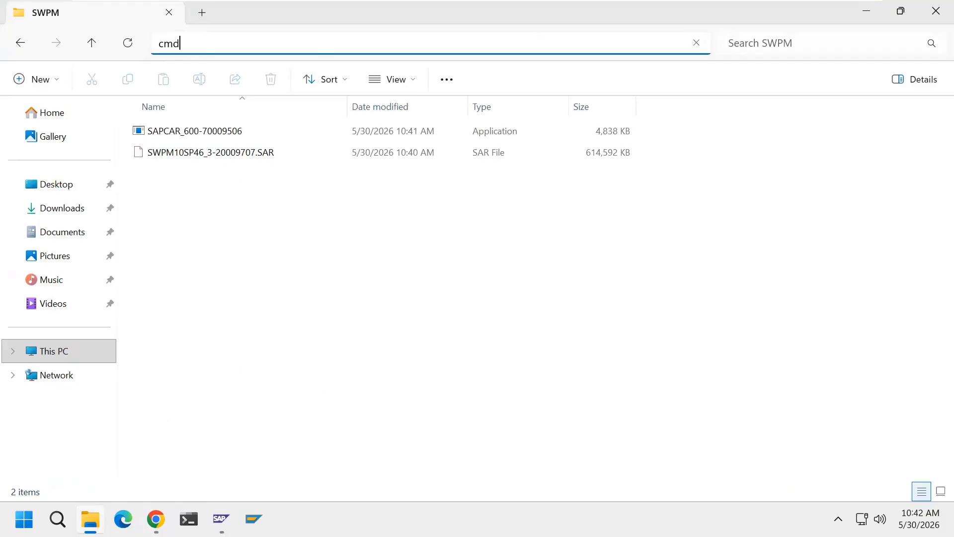
key("Return")
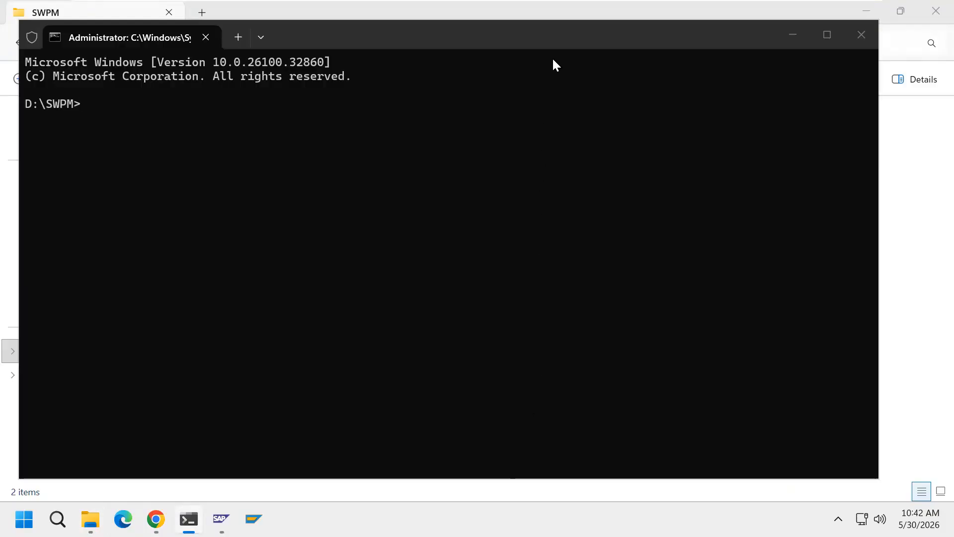
left_click_drag(558, 39, 653, 67)
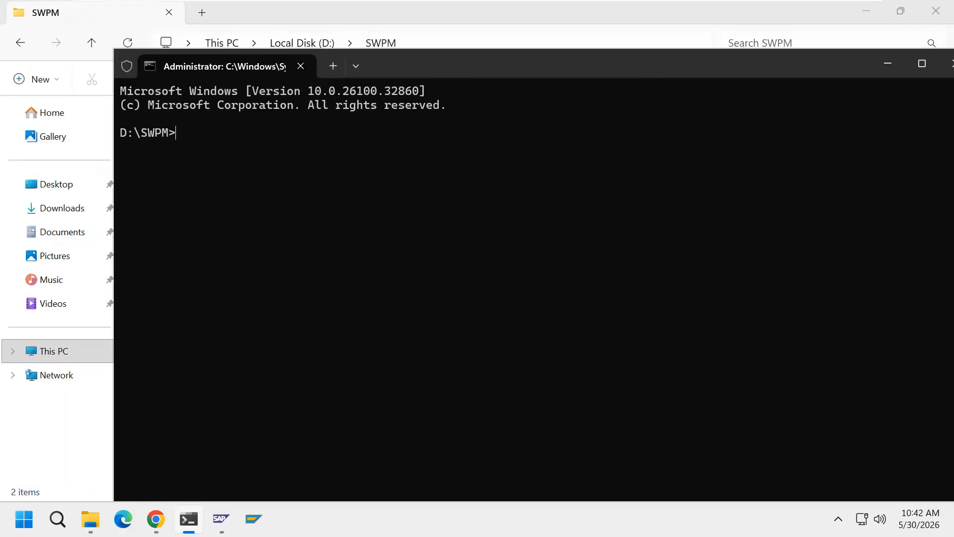
left_click_drag(463, 69, 378, 68)
left_click(829, 70)
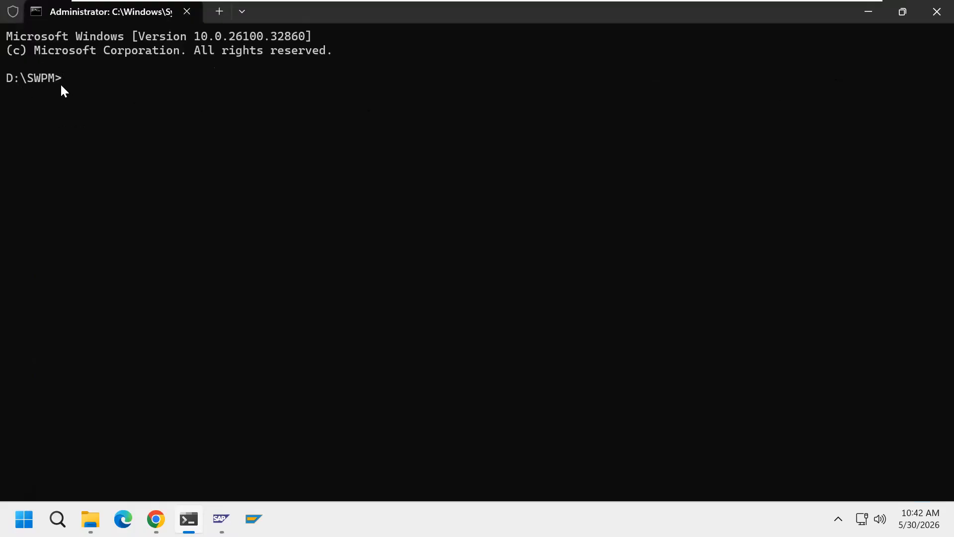
left_click(96, 509)
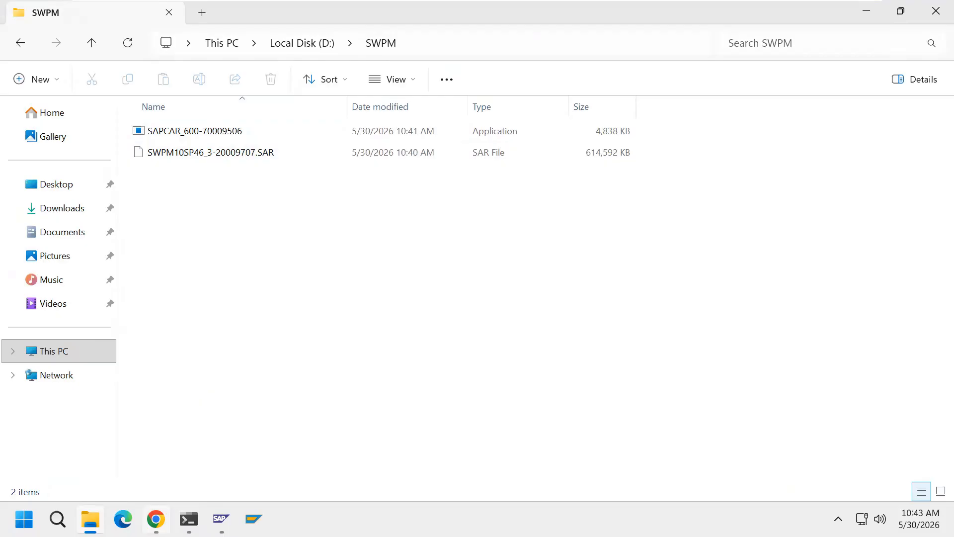
left_click(156, 519)
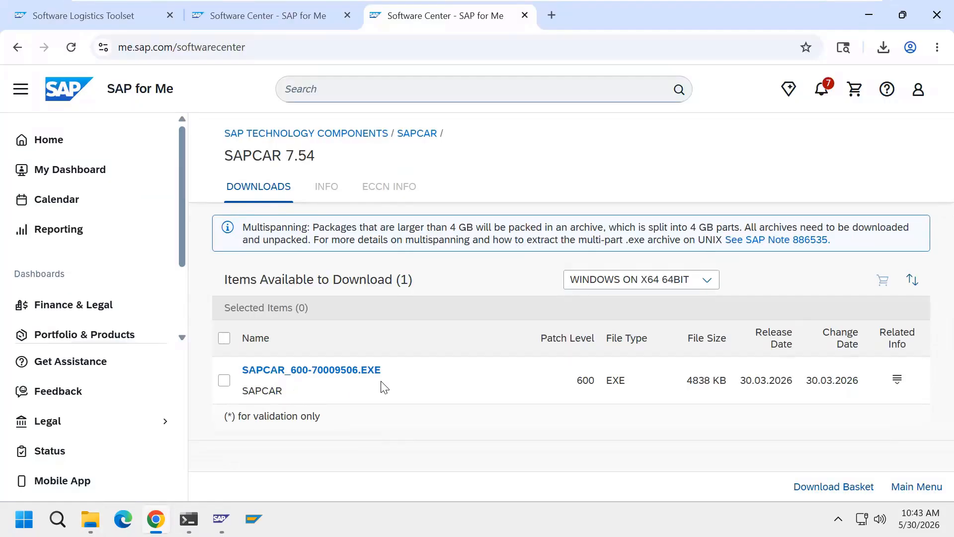
left_click(91, 519)
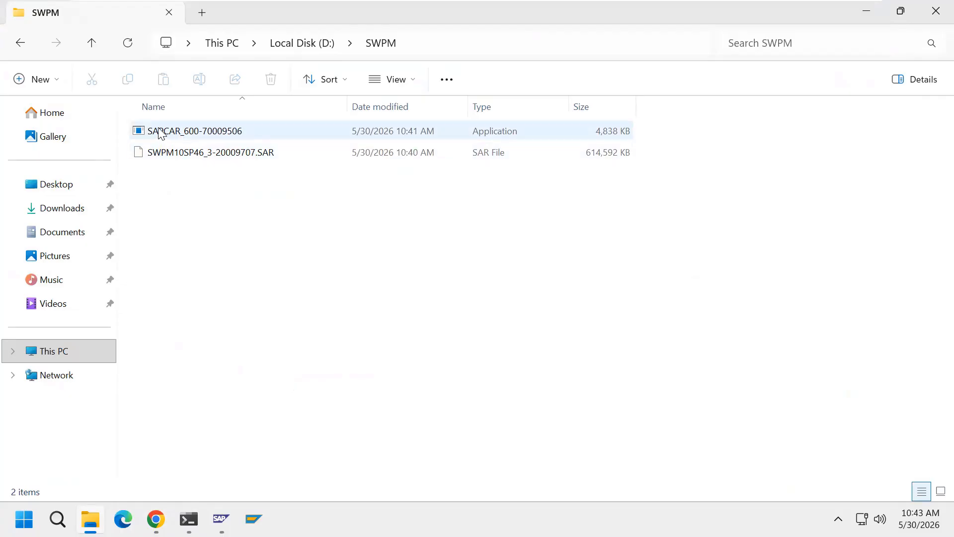
key("alt+Tab")
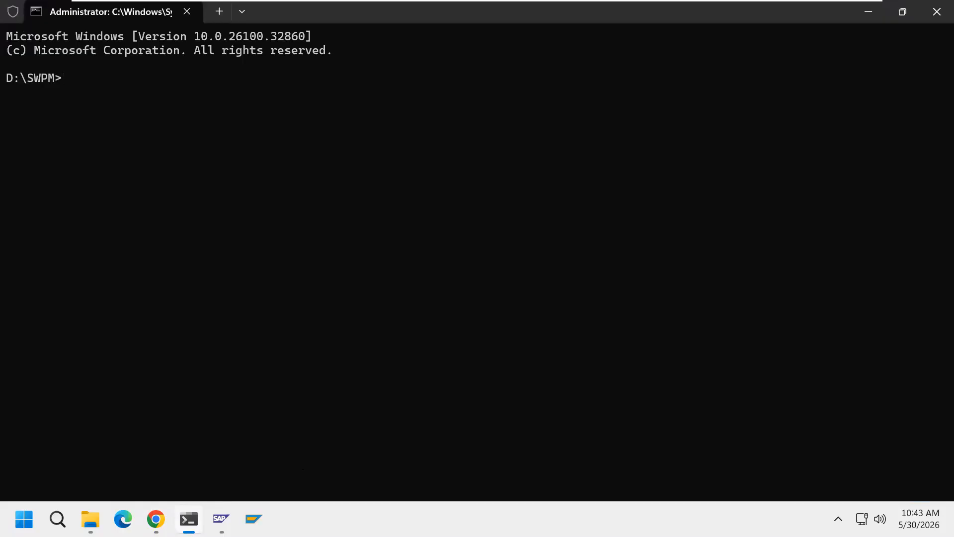
Enter the command SAPCAR_600-70009506.EXE -vxf SWPM10SP46_3-20009707.SAR at the D:\SWPM prompt, using Tab completion
type("SA")
key("Tab")
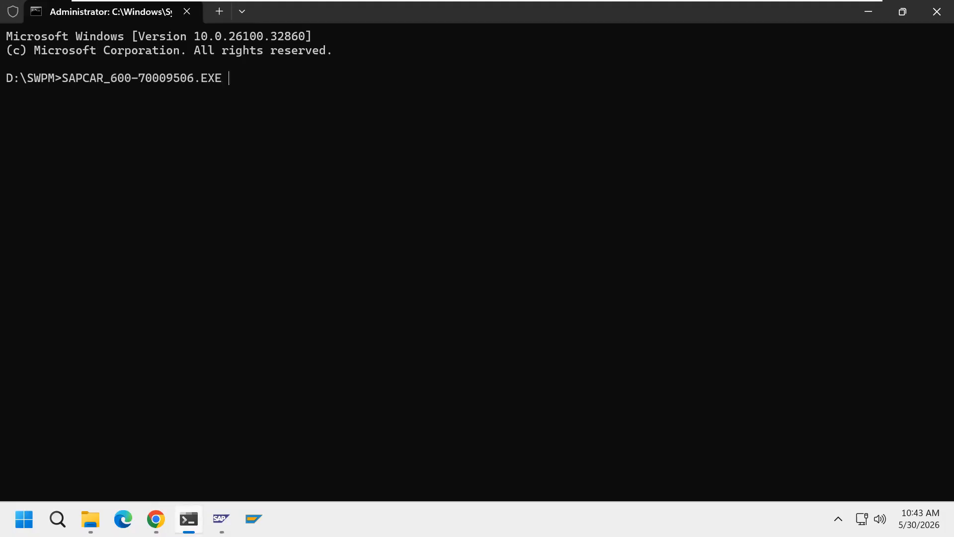
type("-vxf")
left_click(156, 519)
left_click(301, 14)
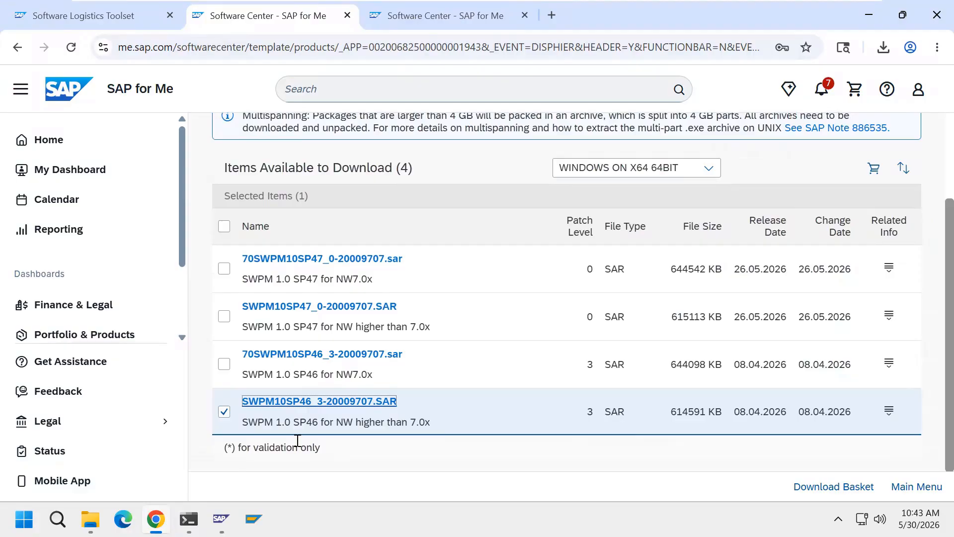
left_click(91, 519)
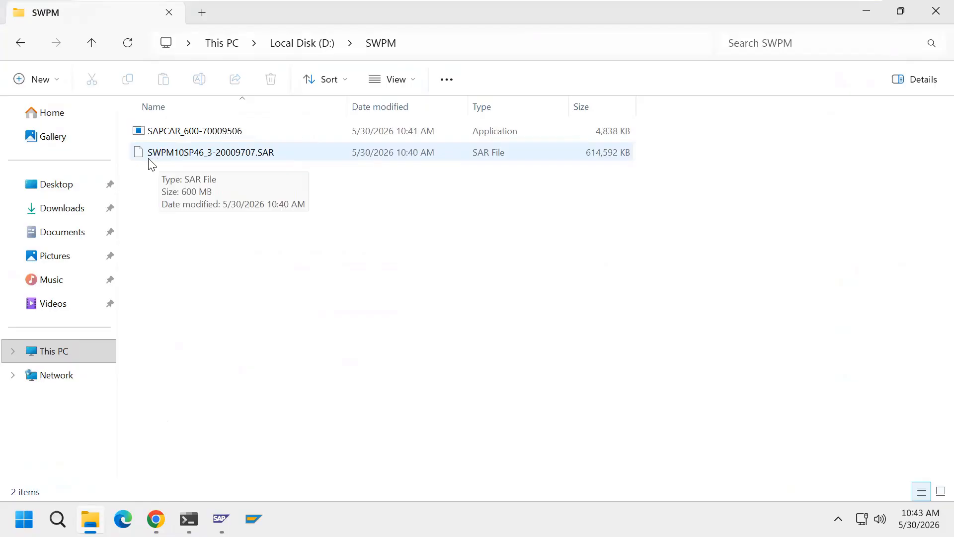
left_click(189, 519)
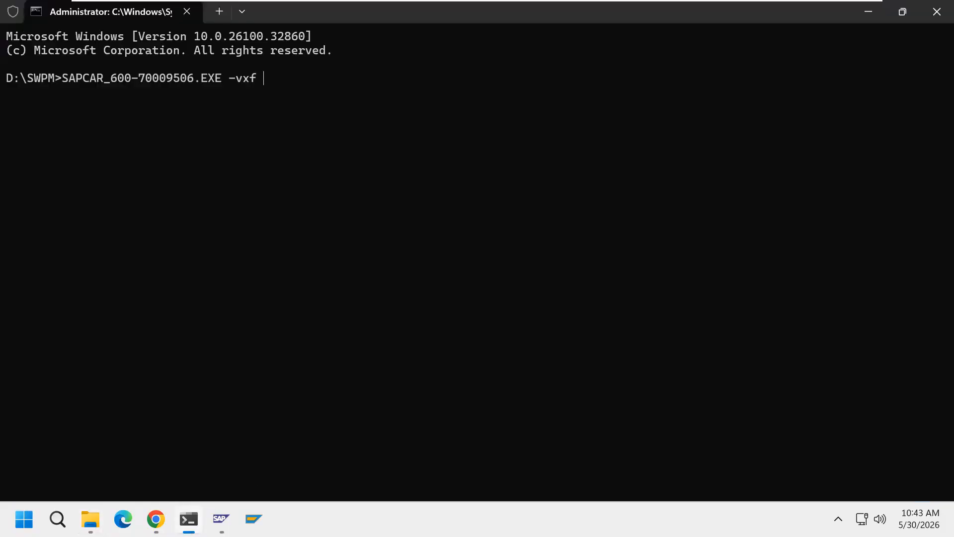
type("SW")
key("Tab")
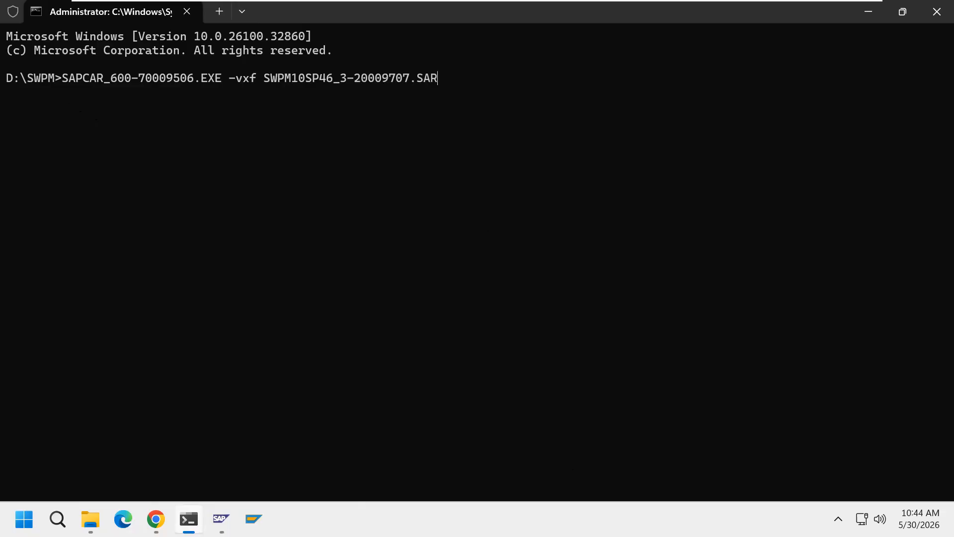
Run the SAPCAR extraction to unpack all 904 files, then type exit
key("Return")
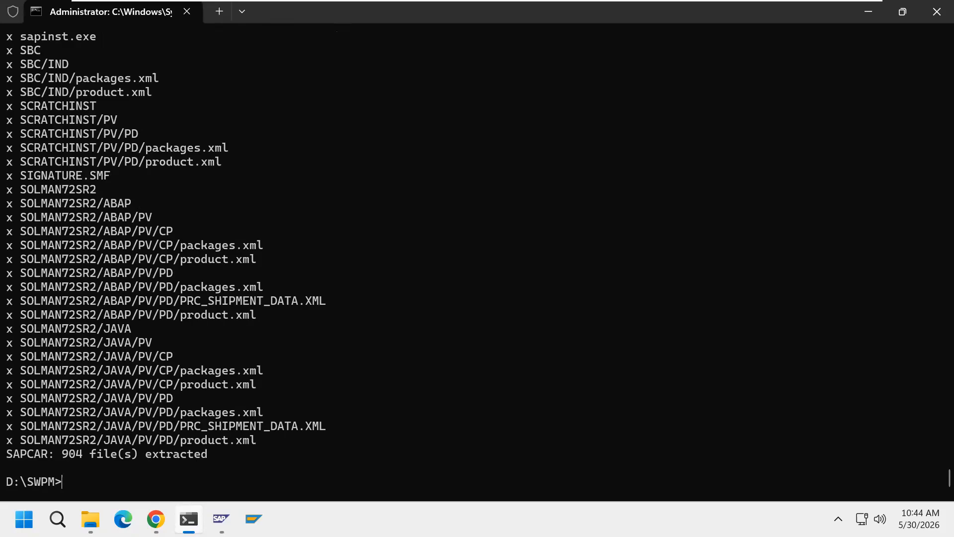
type("exit")
Close the Command Prompt window and the Chrome browser
key("Return")
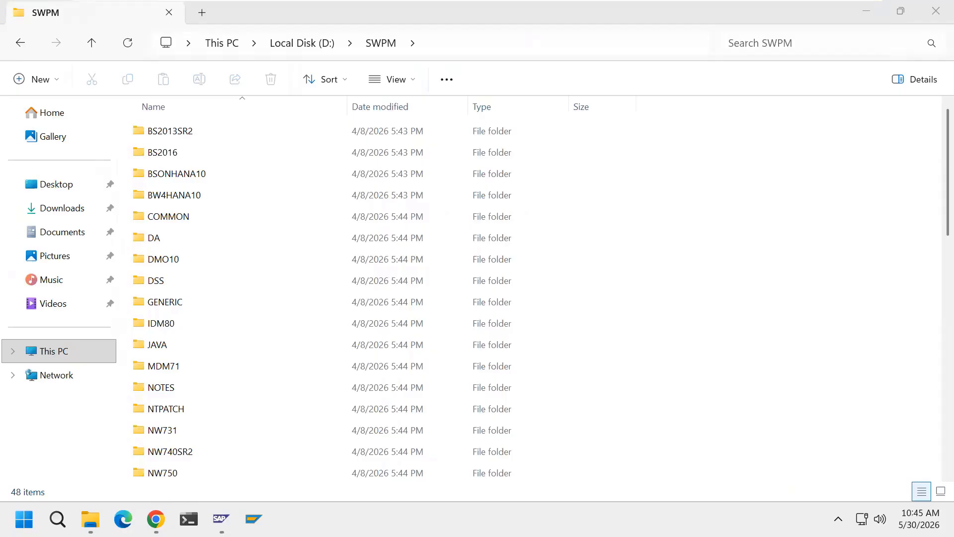
left_click(156, 518)
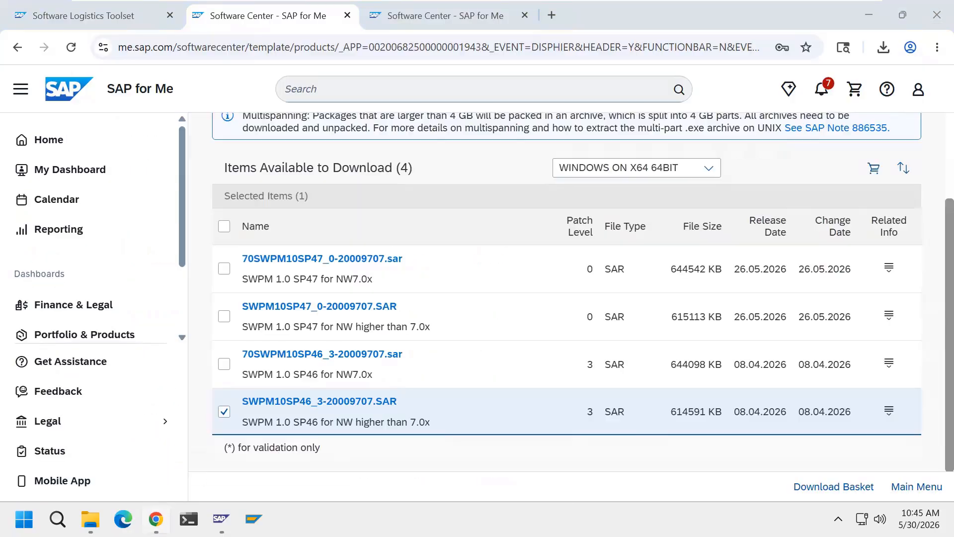
left_click(937, 14)
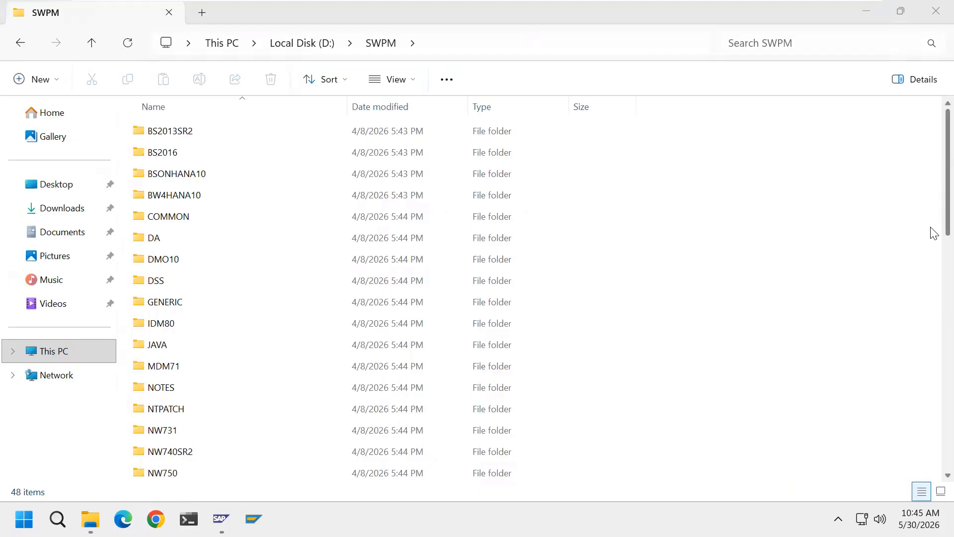
Scroll the D:\SWPM folder and select the sapinst application
scroll(933, 307, "down", 1)
scroll(933, 307, "down", 10)
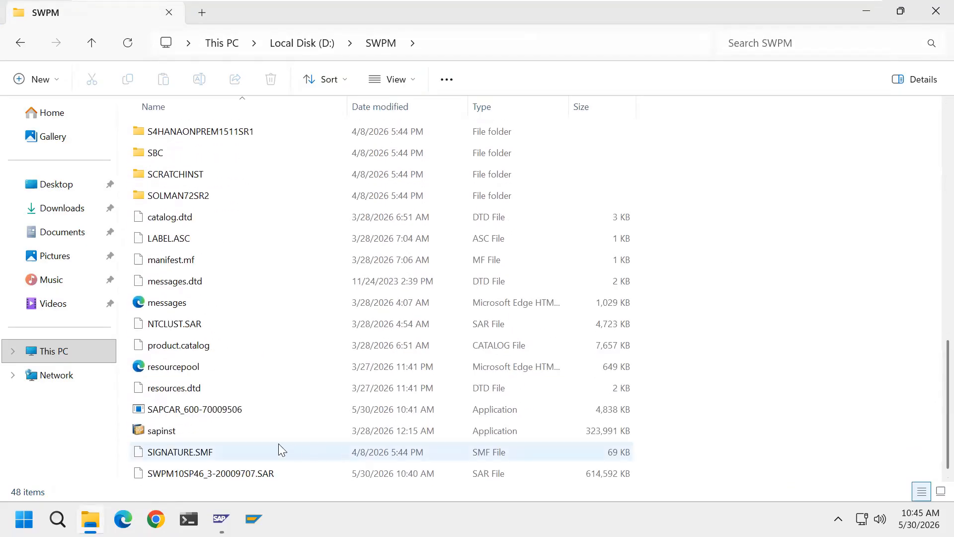
left_click(186, 436)
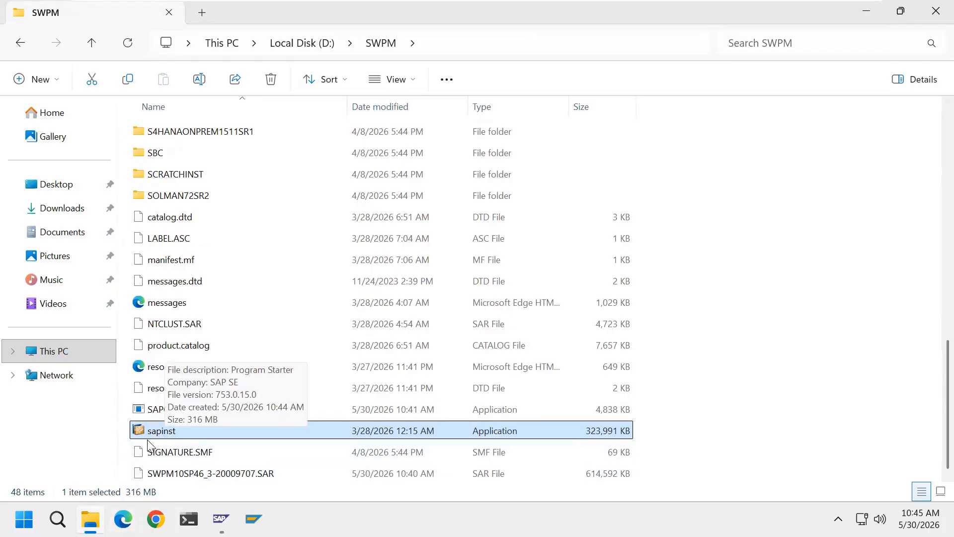
left_click(24, 519)
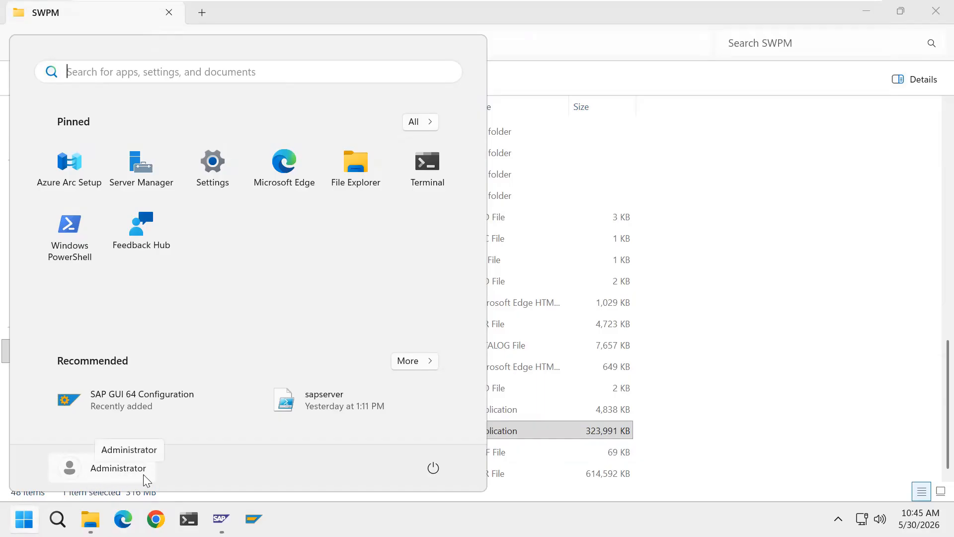
key("super")
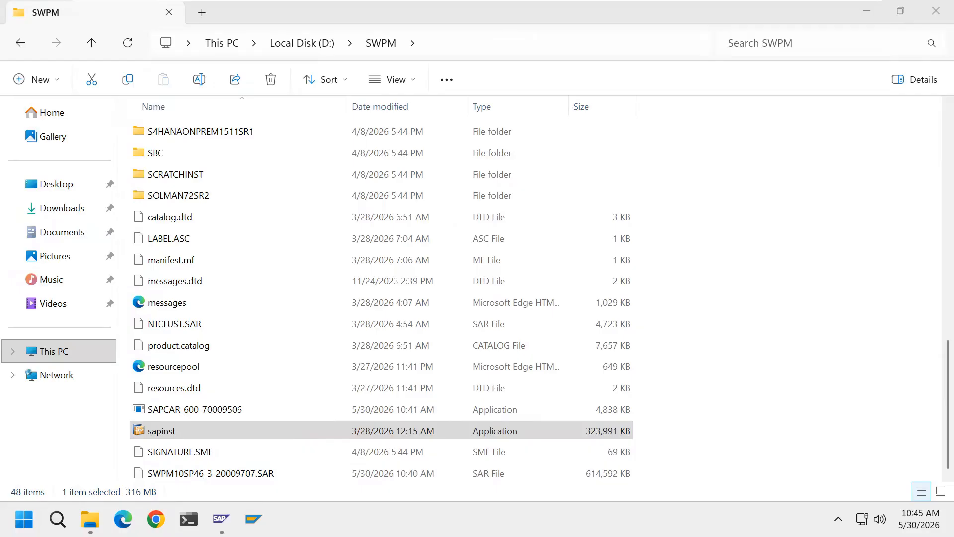
left_click(168, 434)
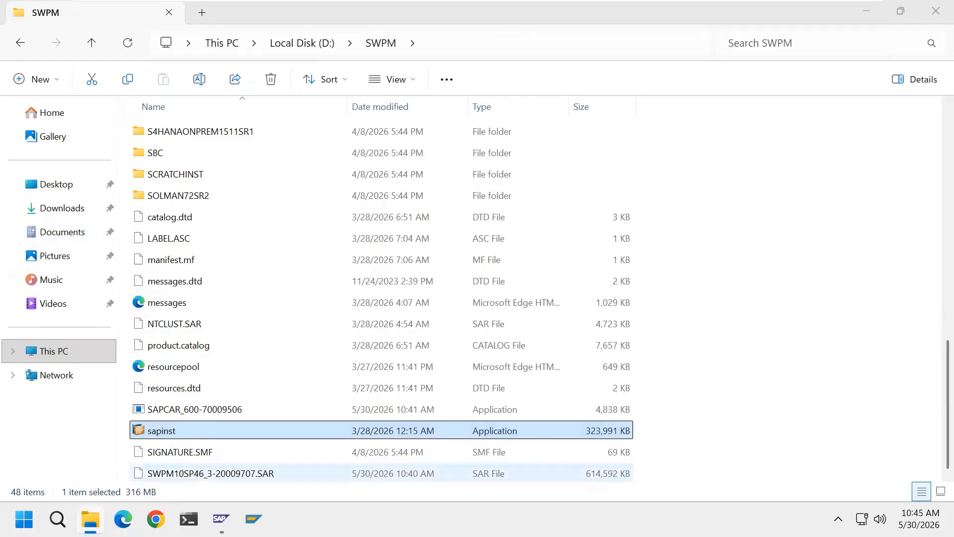
Launch sapinst and answer Yes to its Security Warning
left_click(936, 11)
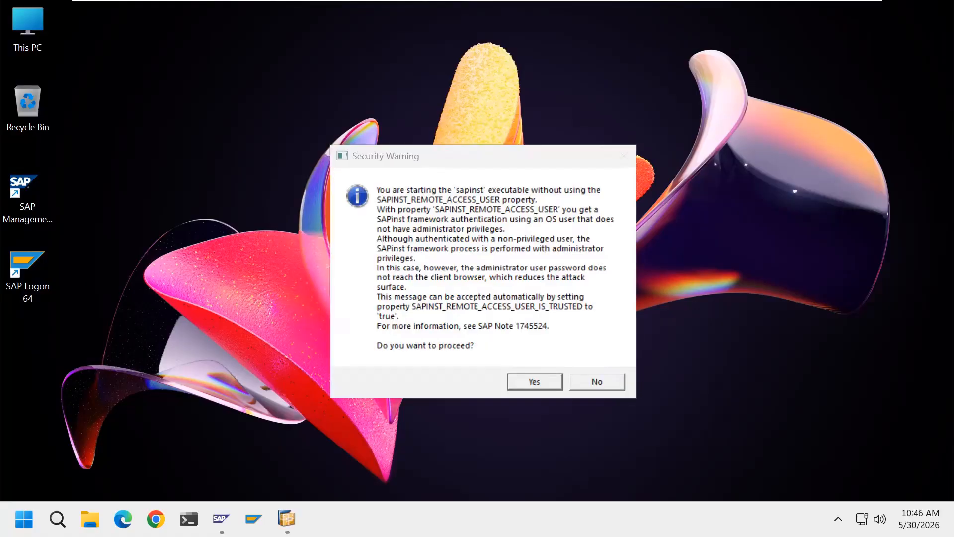
left_click(530, 384)
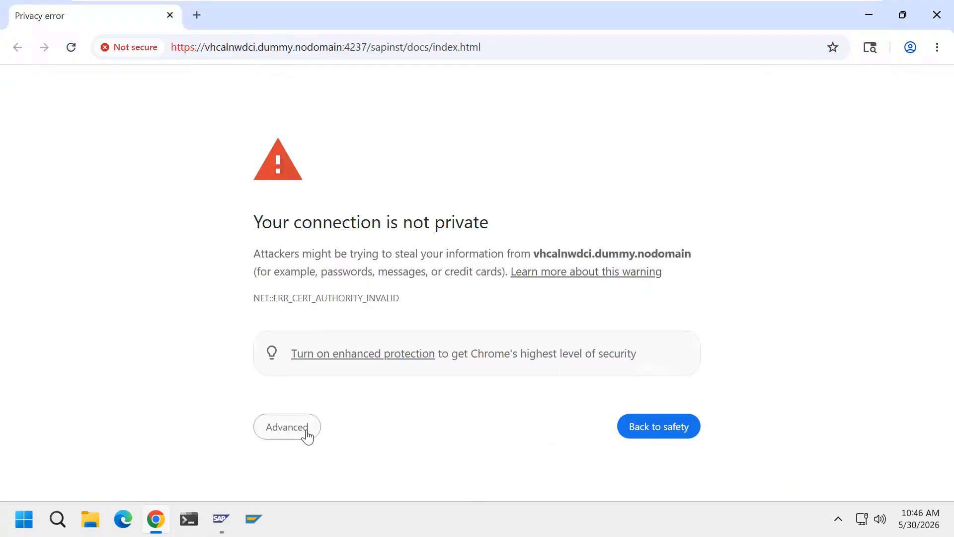
Proceed past Chrome's certificate warning to the unsafe sapinst site
left_click(306, 432)
scroll(493, 458, "down", 2)
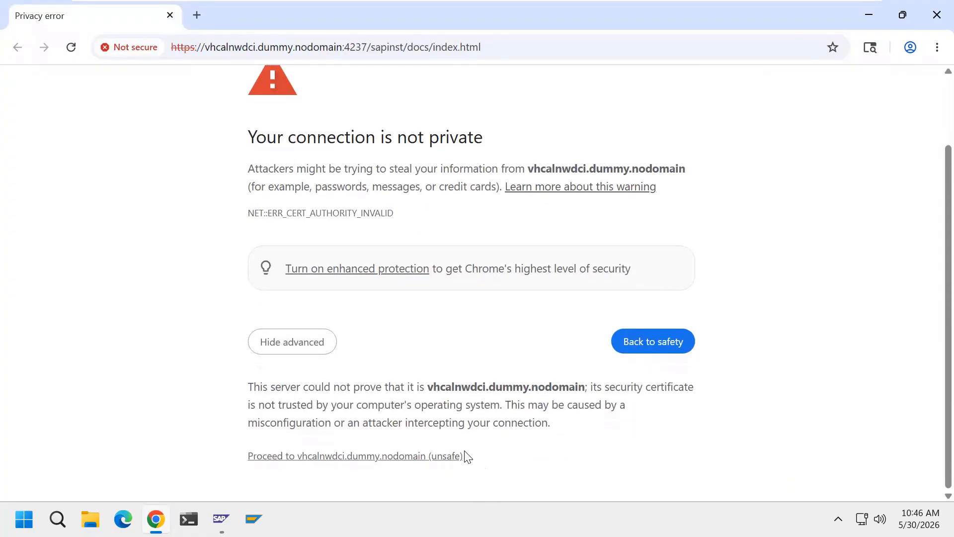
left_click(445, 456)
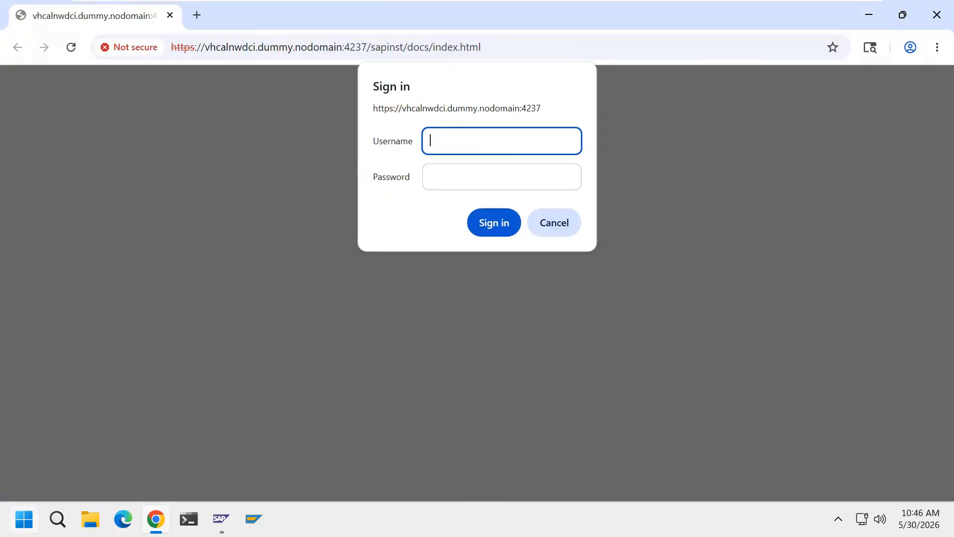
Sign in to the installer as Administrator with the account password
left_click(24, 519)
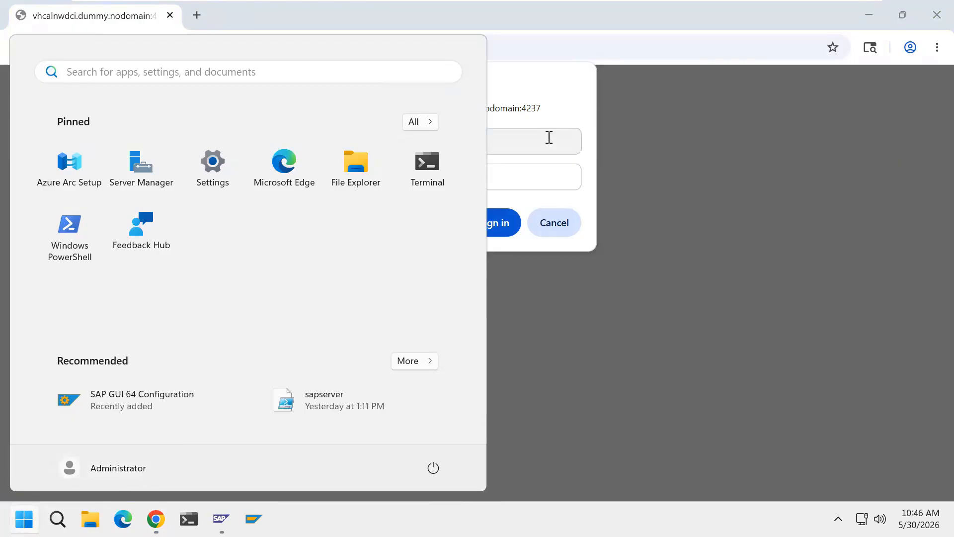
left_click(550, 137)
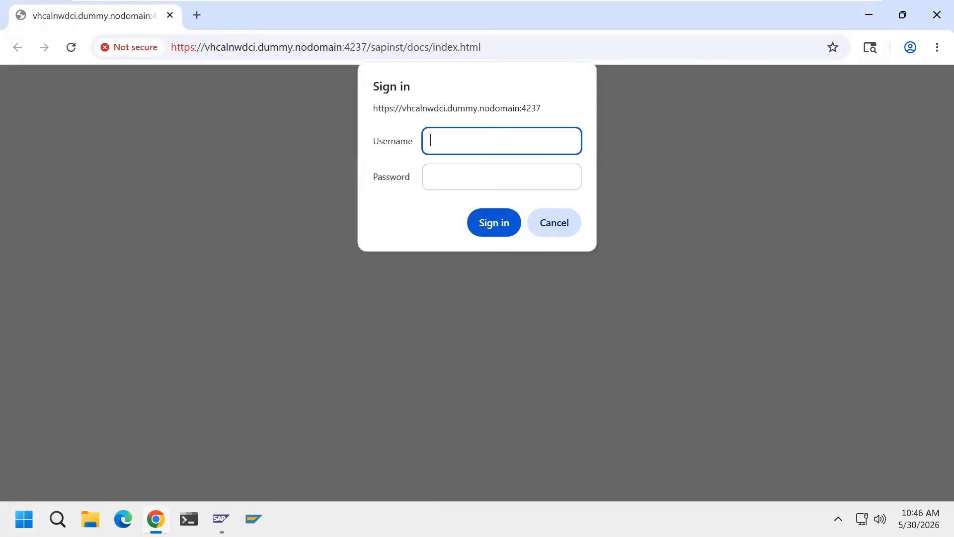
type("Administrator")
left_click(490, 177)
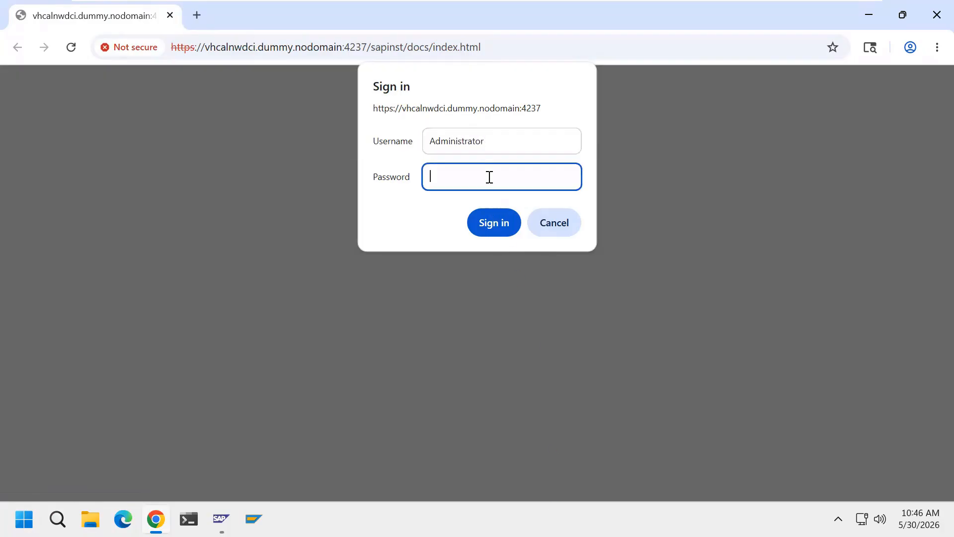
type("•••••••••")
left_click(502, 230)
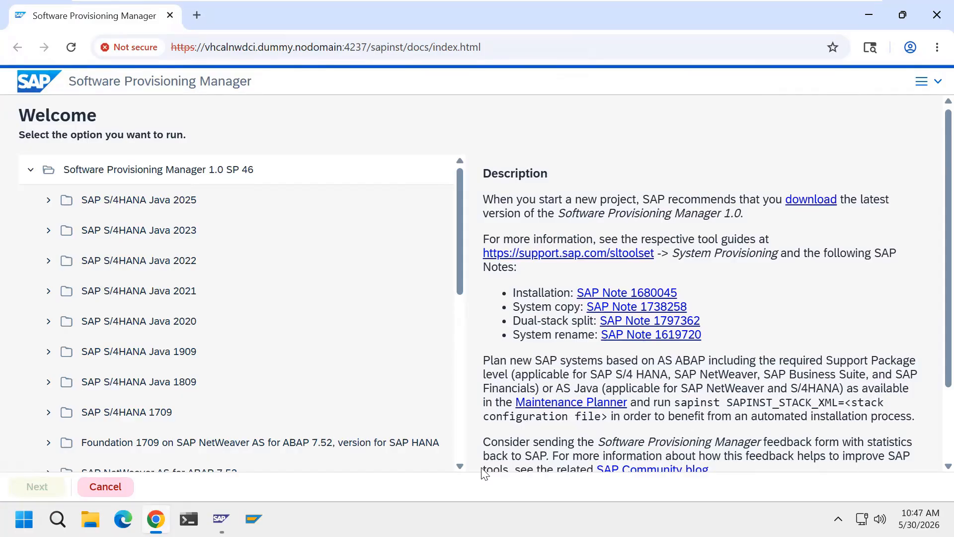
Expand AS ABAP 7.52 > Oracle > System Copy > Source System > Based on AS ABAP
left_click_drag(460, 294, 458, 425)
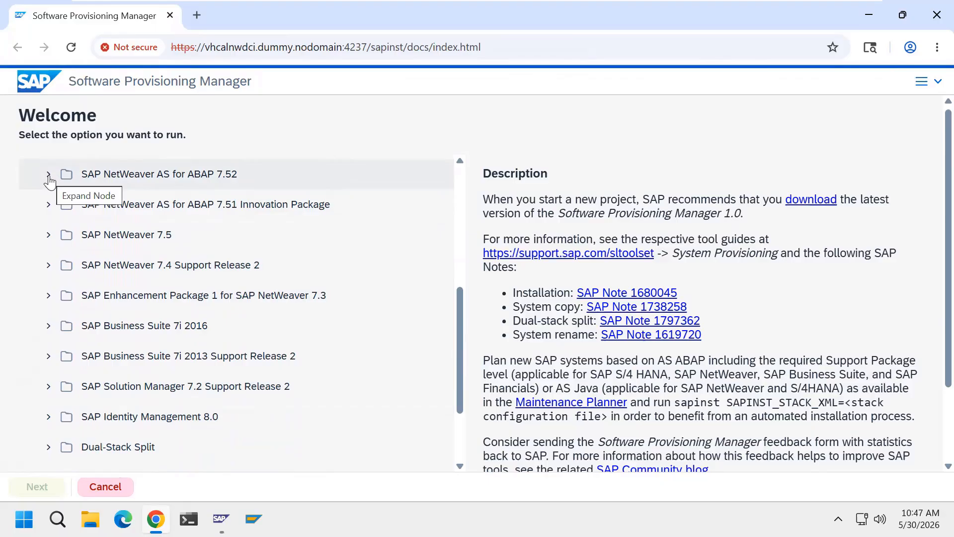
left_click(48, 175)
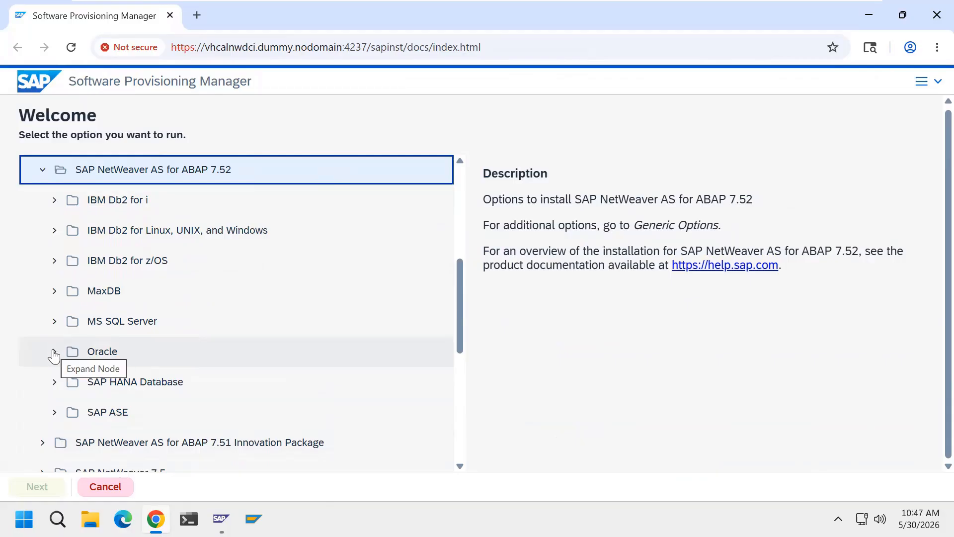
left_click(54, 352)
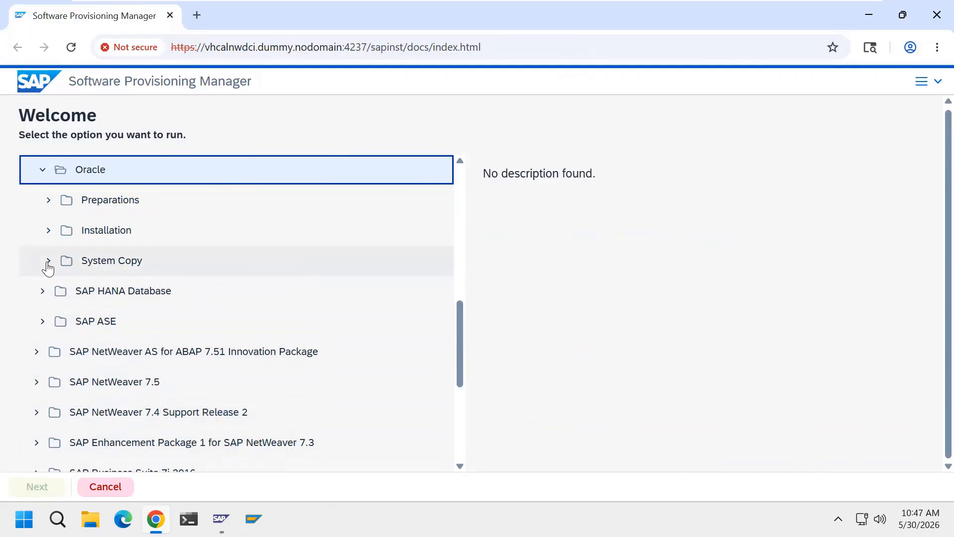
left_click(49, 261)
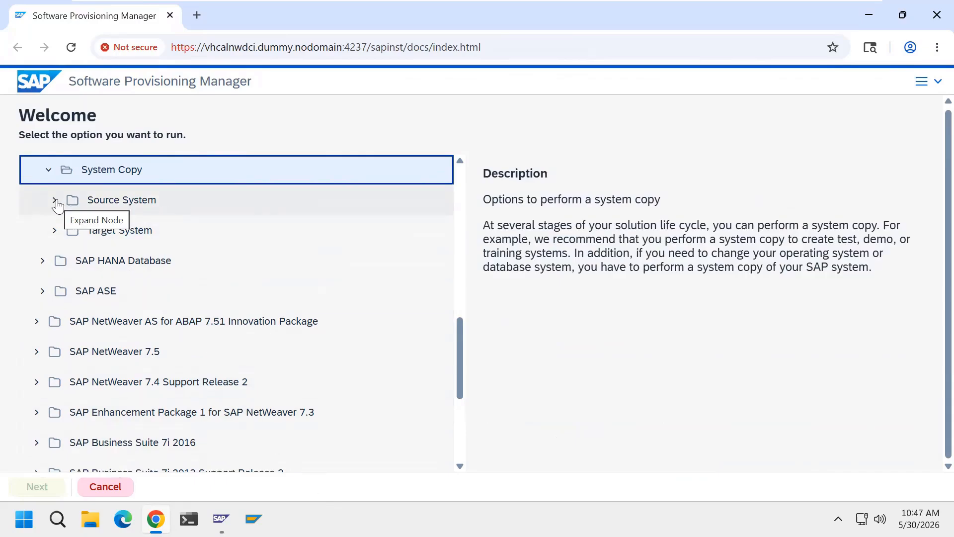
left_click(56, 201)
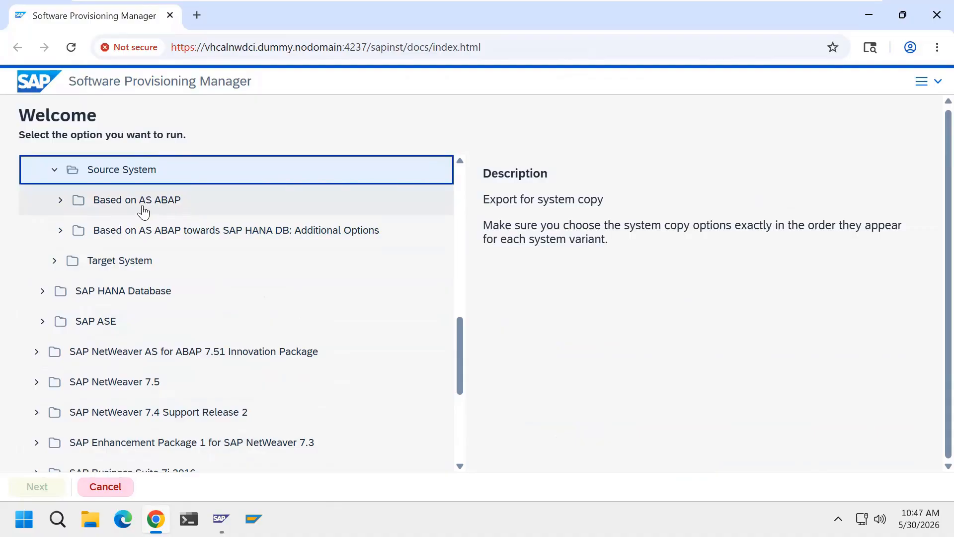
left_click(59, 202)
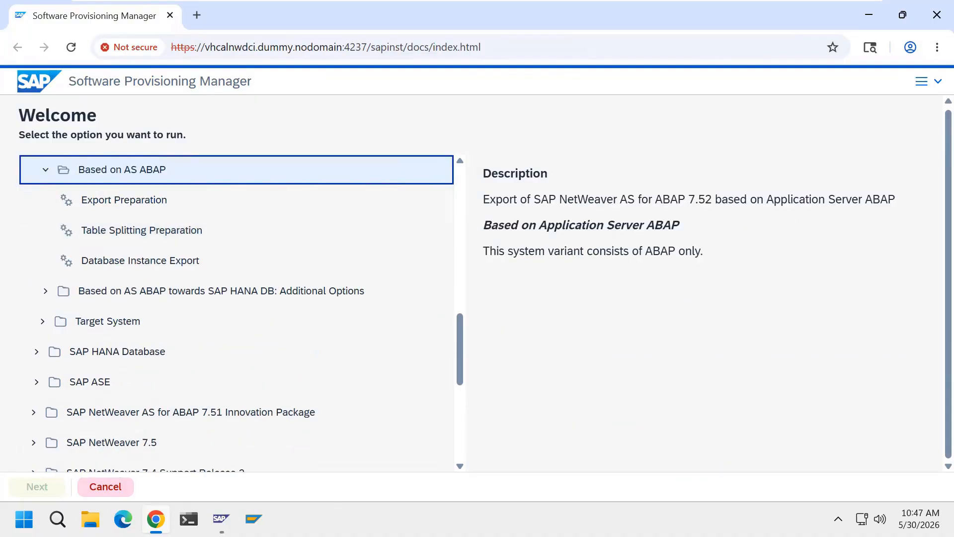
Read the Export Preparation description, then display the Table Splitting Preparation description
left_click(170, 201)
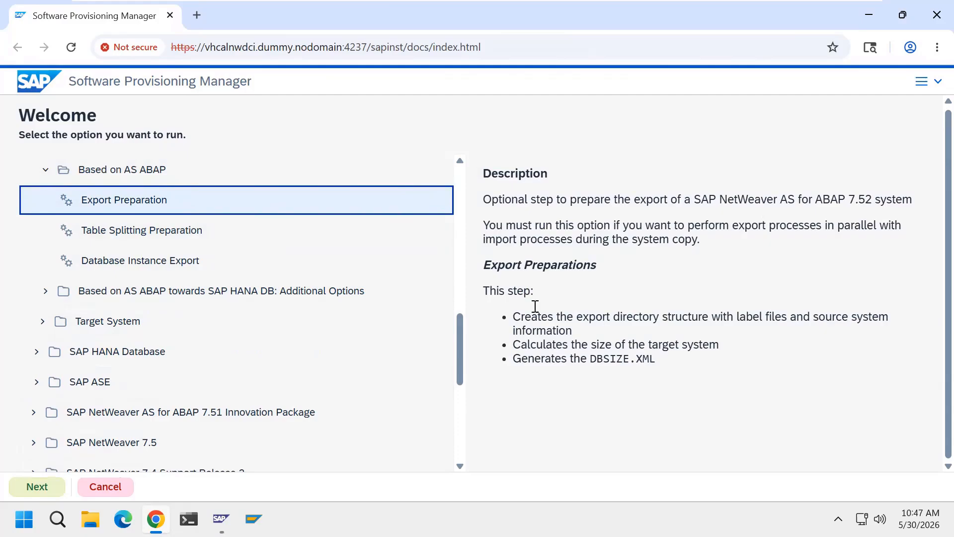
left_click(486, 203)
left_click_drag(502, 203, 554, 204)
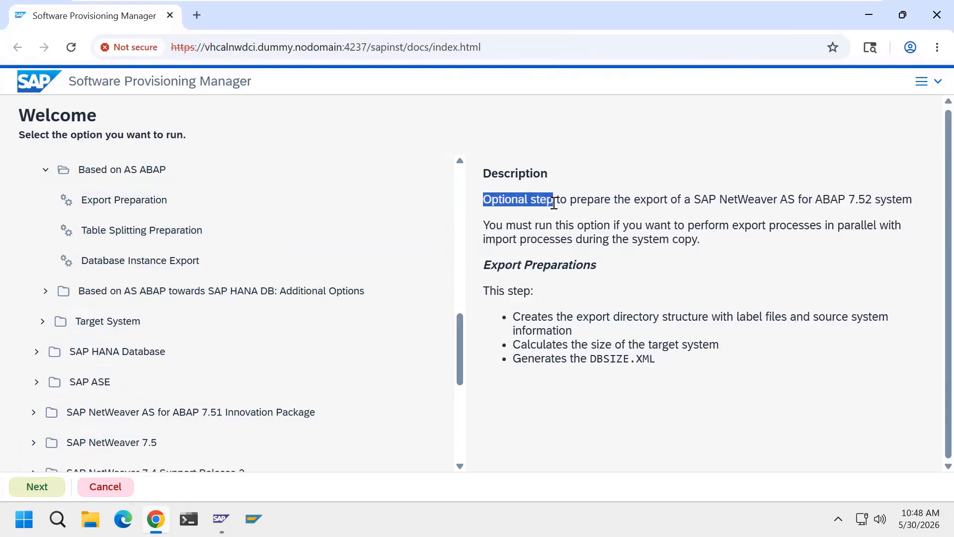
left_click(507, 220)
left_click_drag(484, 204, 555, 200)
left_click(625, 261)
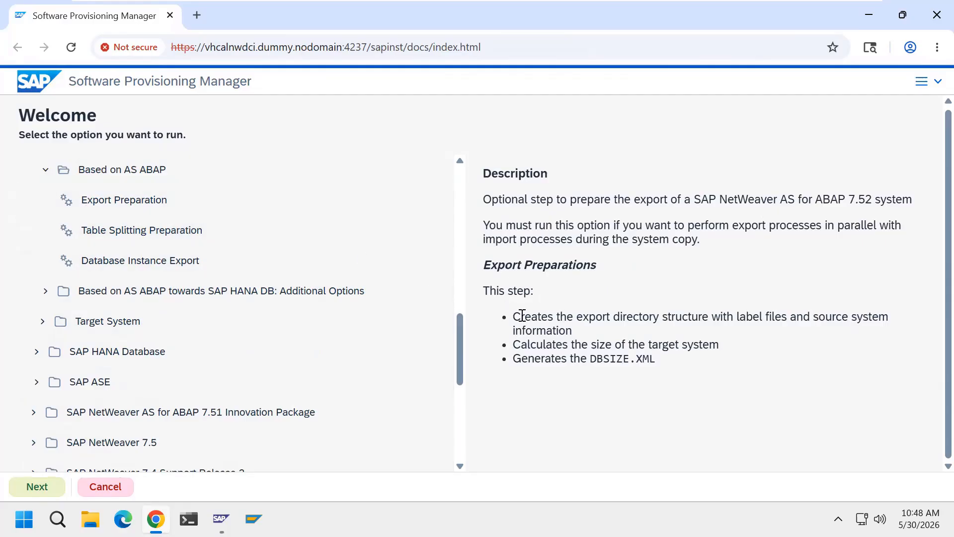
left_click_drag(577, 316, 701, 315)
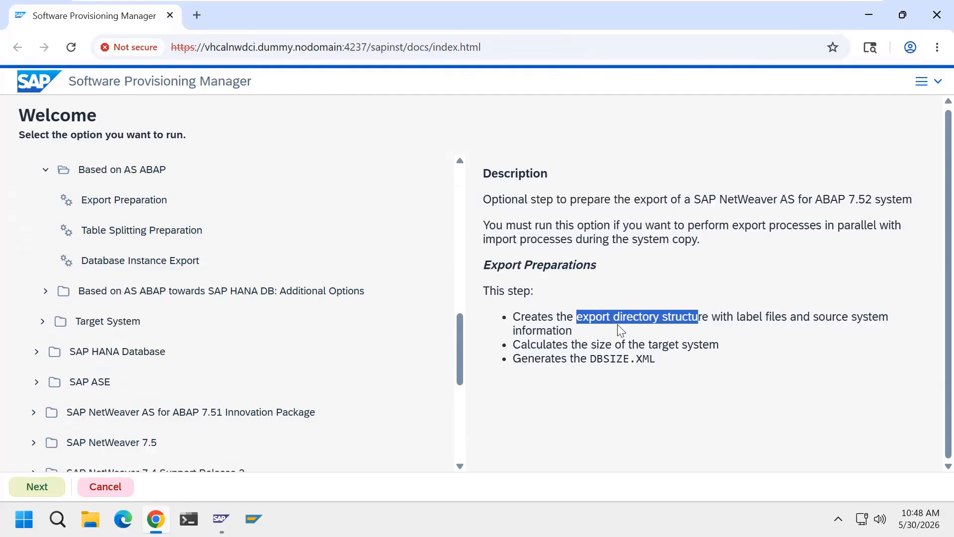
left_click(668, 276)
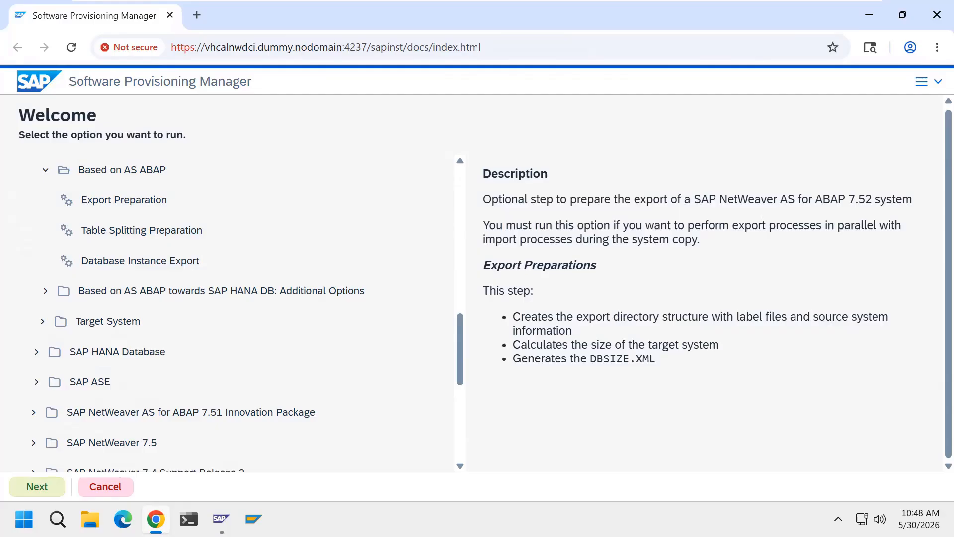
left_click(164, 233)
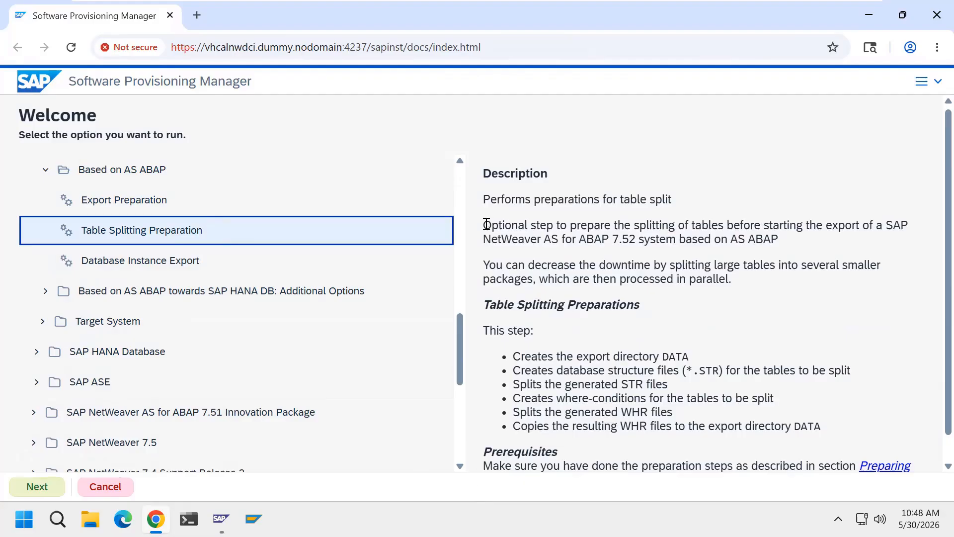
left_click(492, 225)
left_click_drag(491, 224, 553, 225)
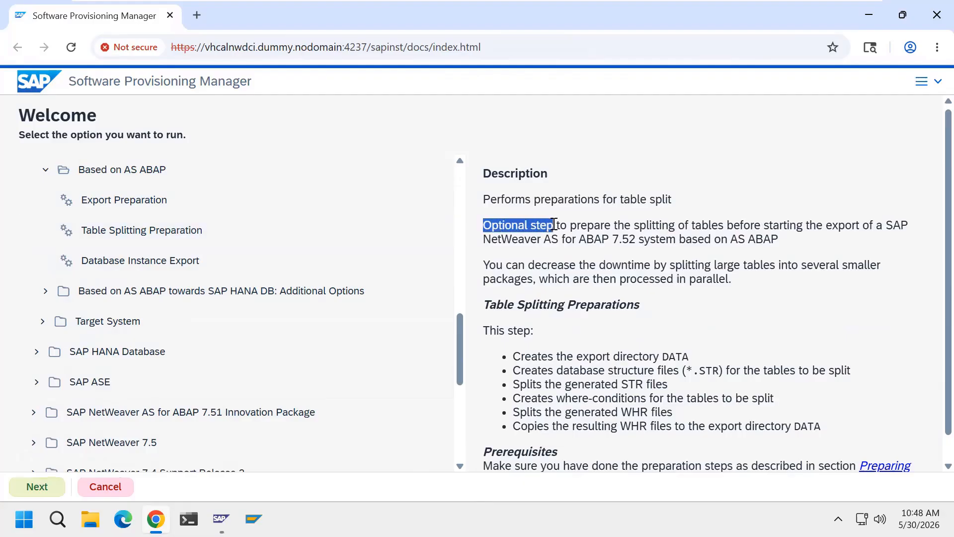
left_click(618, 179)
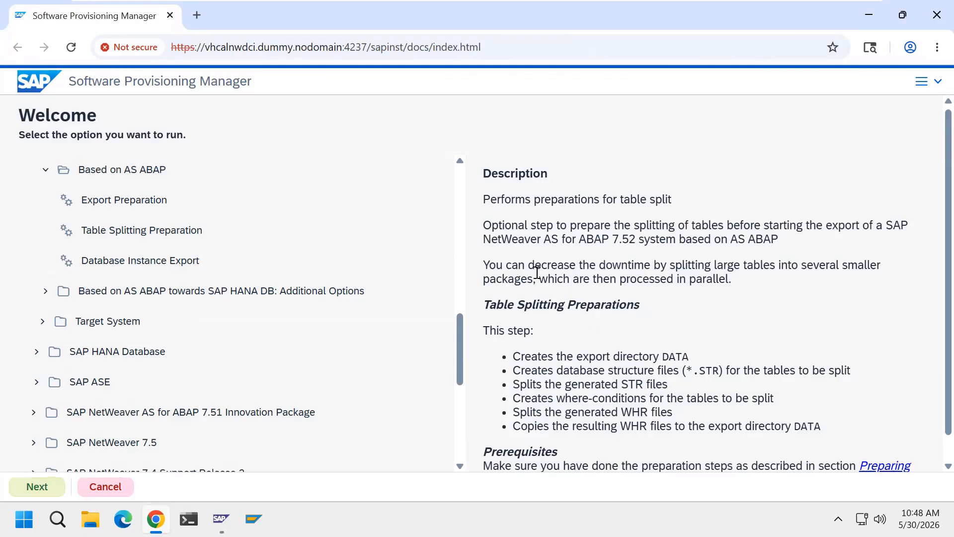
left_click_drag(529, 267, 649, 268)
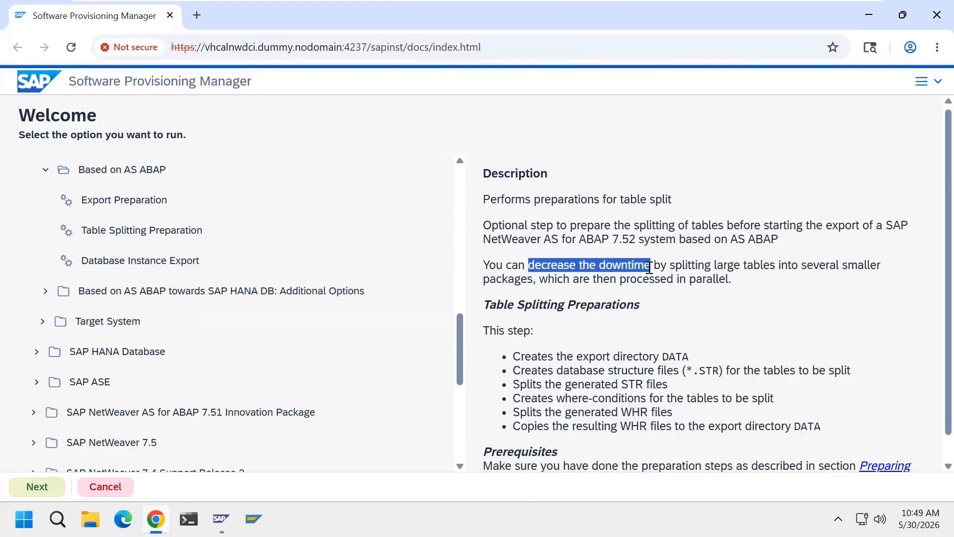
left_click(751, 311)
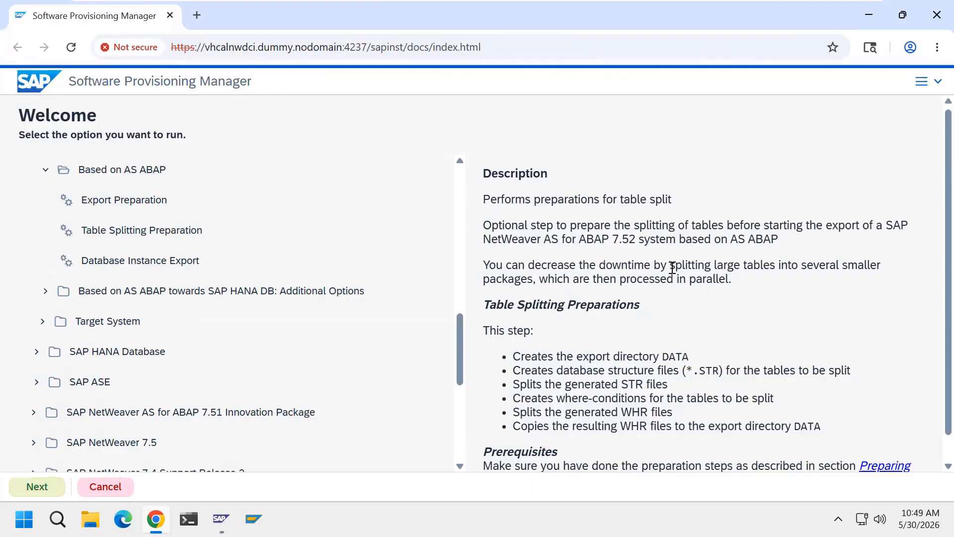
left_click_drag(671, 267, 536, 284)
left_click(737, 337)
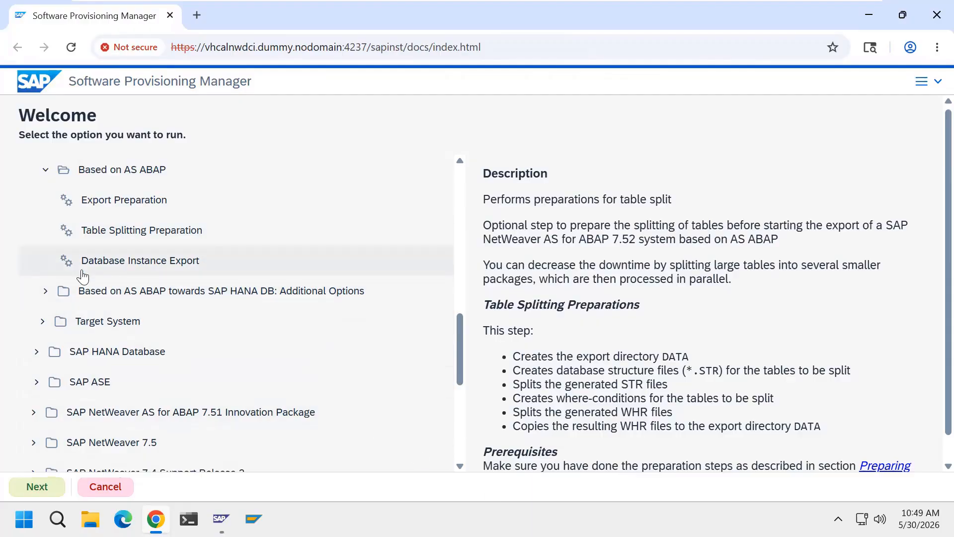
Select Database Instance Export, read its description, and start the wizard
left_click(184, 273)
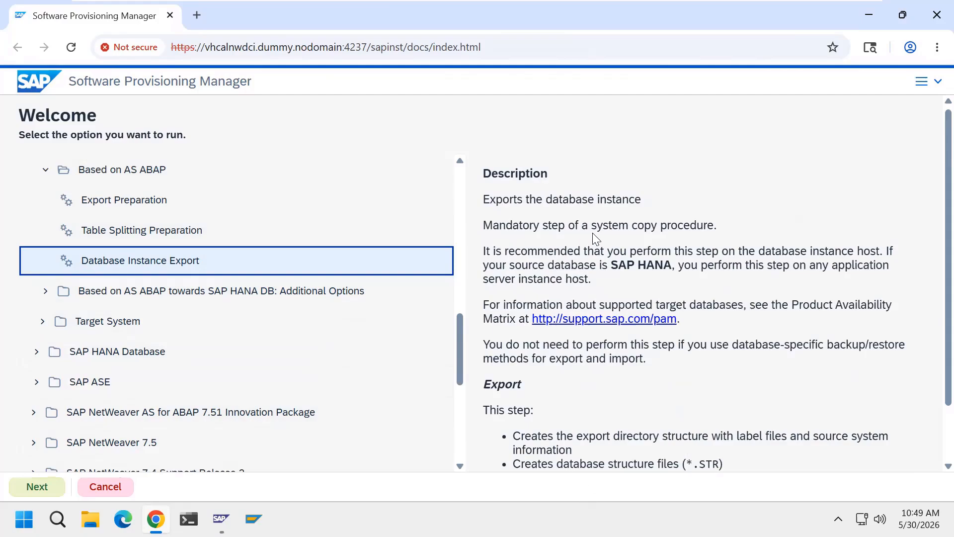
scroll(666, 328, "down", 1)
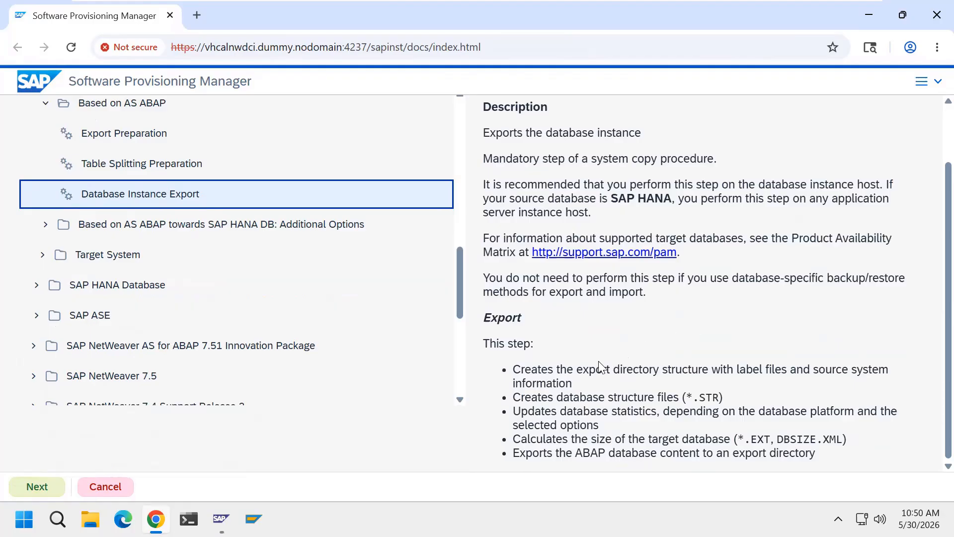
scroll(614, 351, "up", 2)
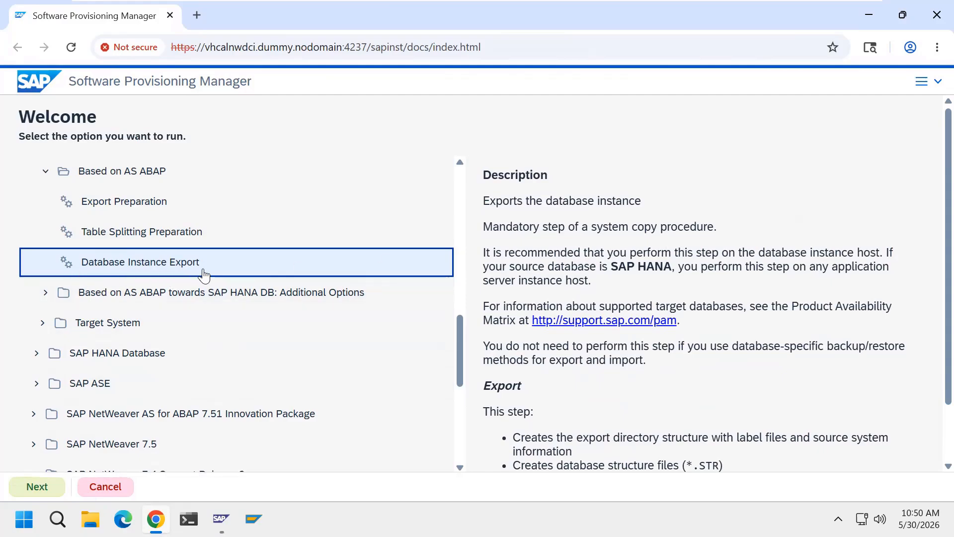
left_click(38, 486)
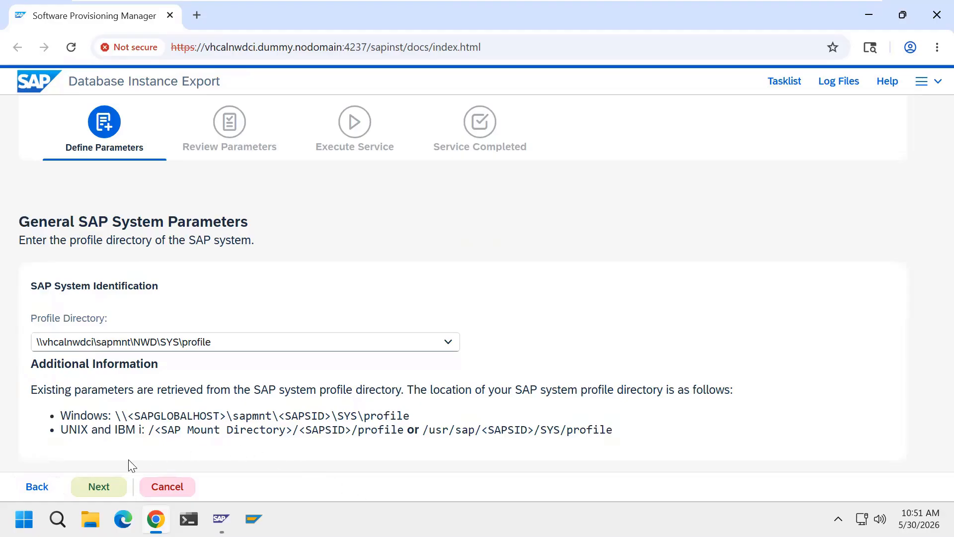
Accept the NWD profile directory and enter the SAP System Administrator password
left_click(101, 487)
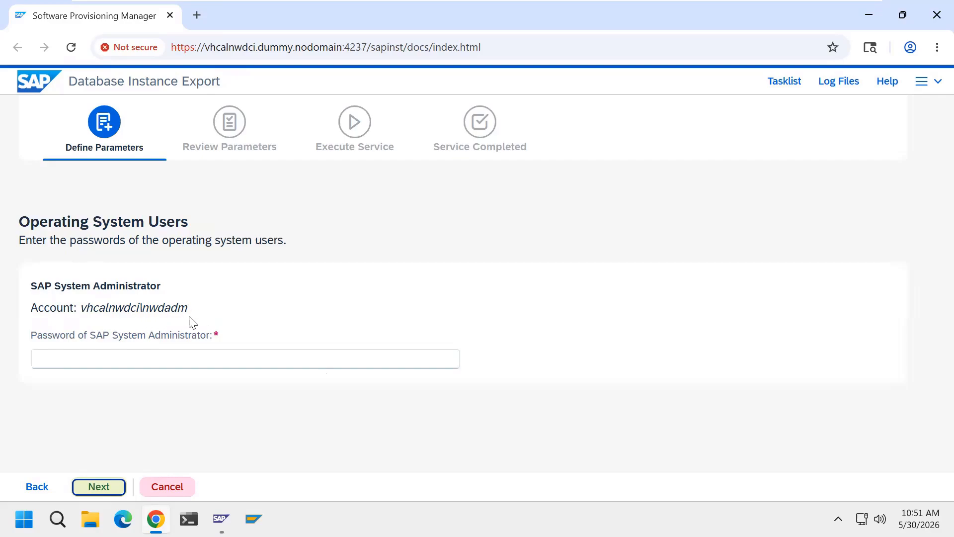
left_click(196, 358)
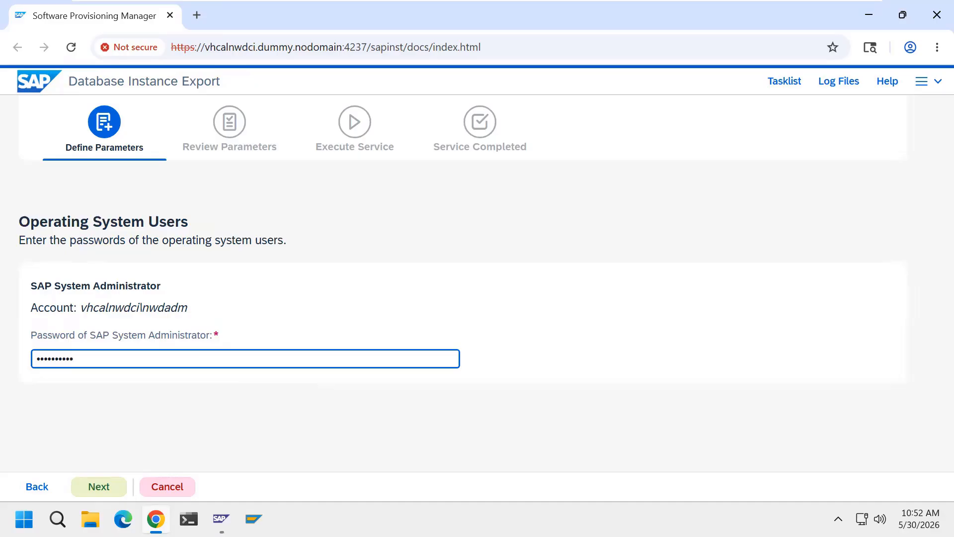
left_click(102, 484)
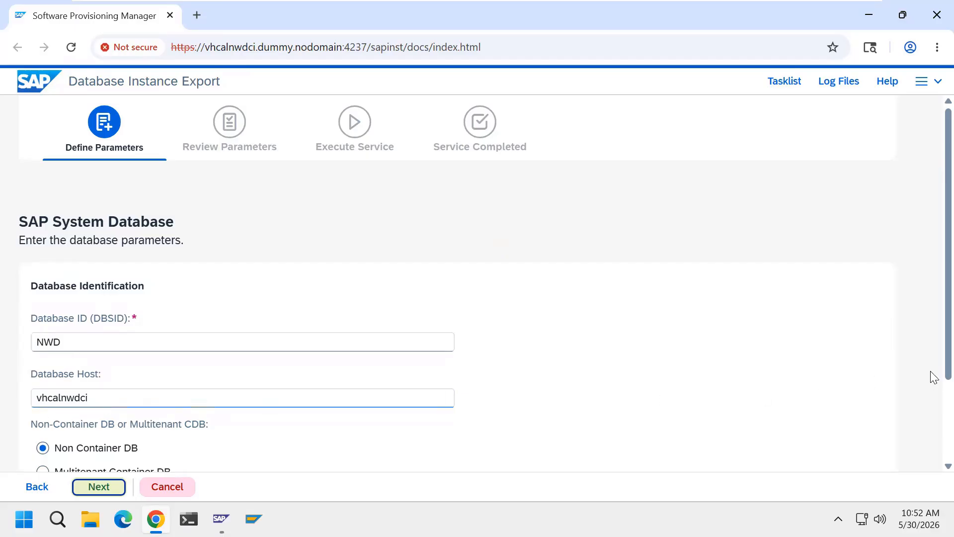
Scroll through the SAP System Database page to check Database ID NWD and Non Container DB
scroll(934, 383, "down", 2)
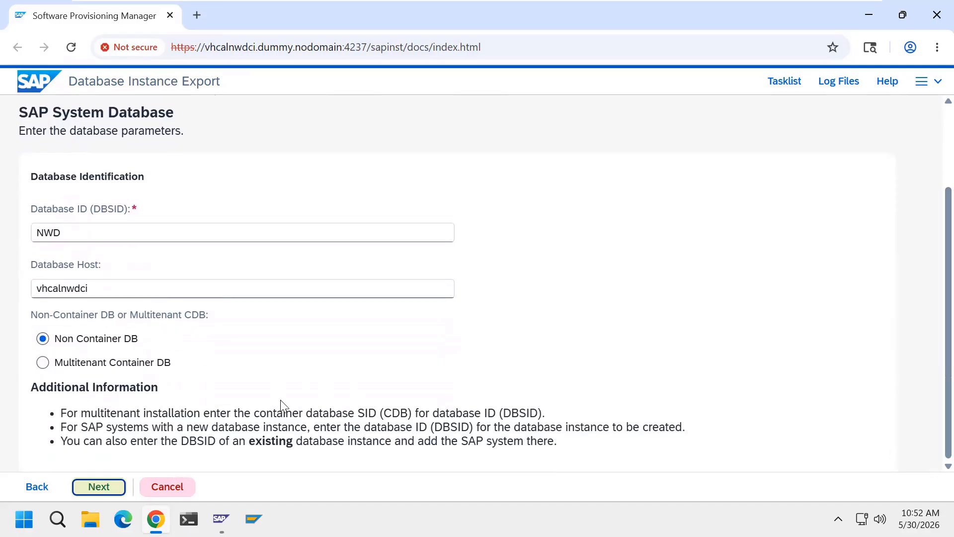
scroll(934, 427, "up", 3)
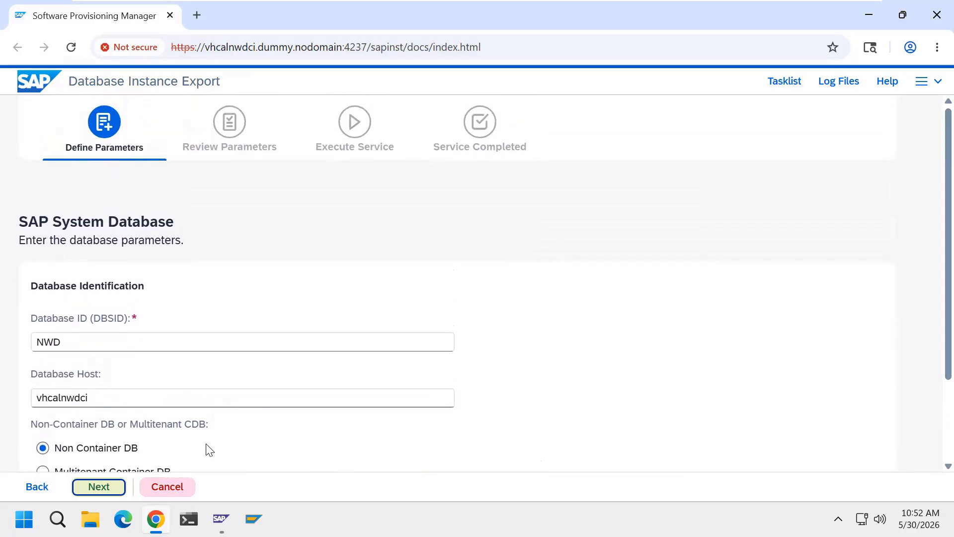
Accept the NWD database parameters and read the Database Export page's additional information
left_click(80, 490)
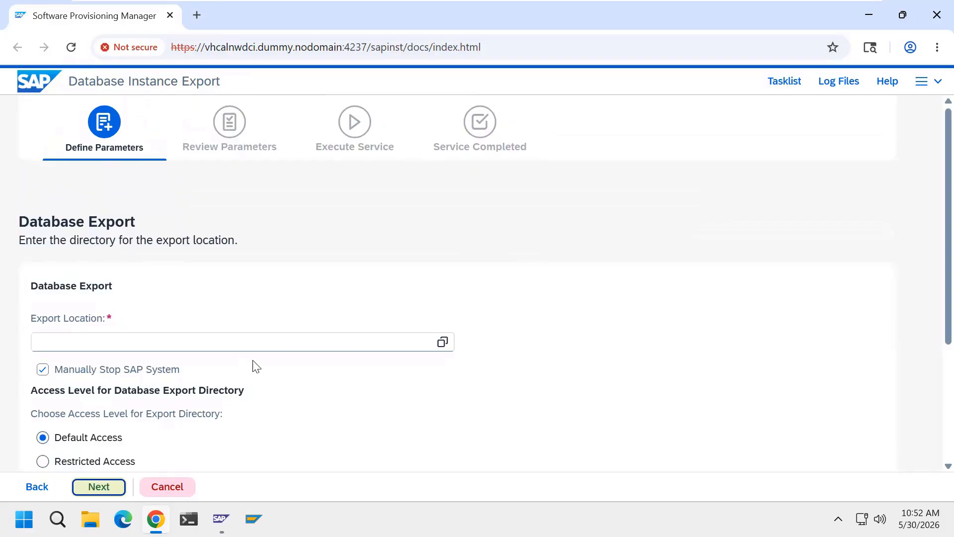
scroll(269, 369, "down", 3)
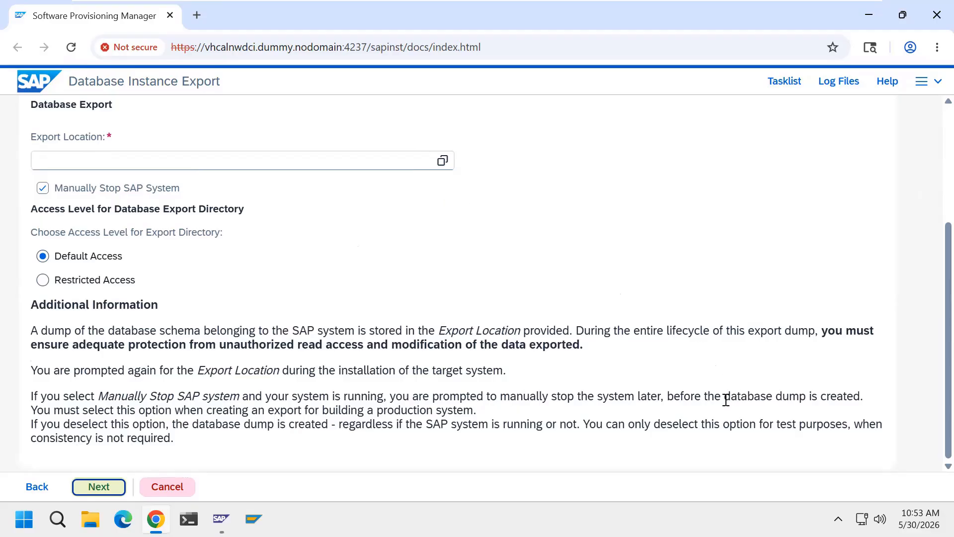
left_click_drag(725, 397, 805, 400)
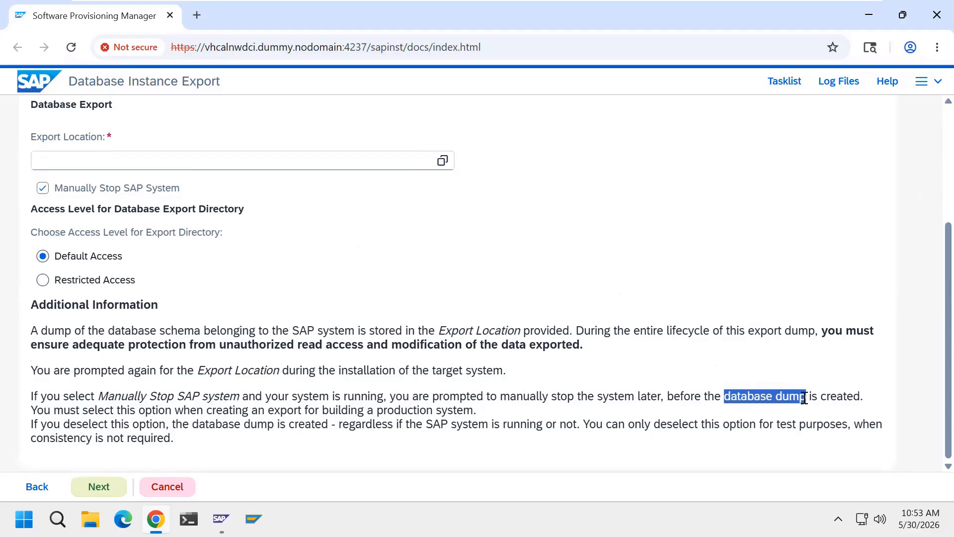
left_click(542, 463)
scroll(554, 432, "up", 4)
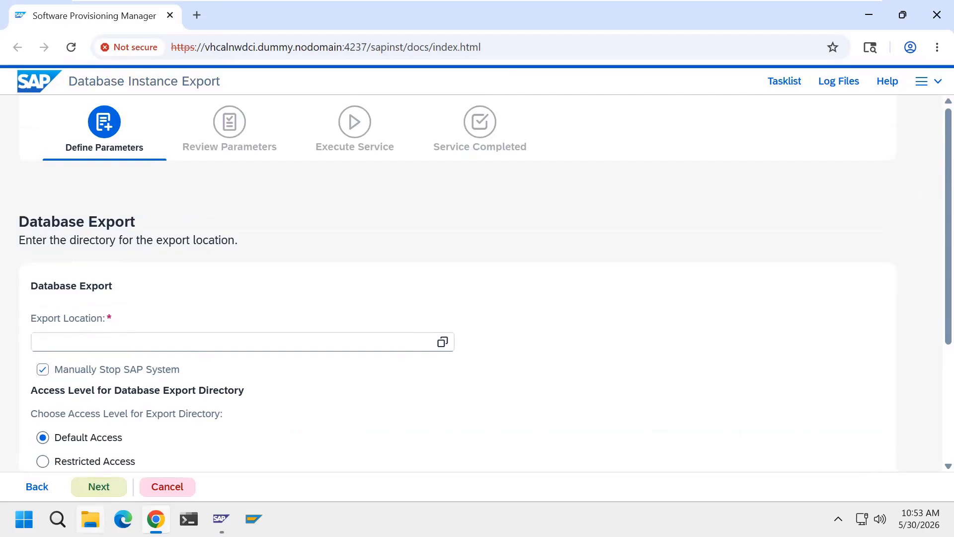
left_click(90, 519)
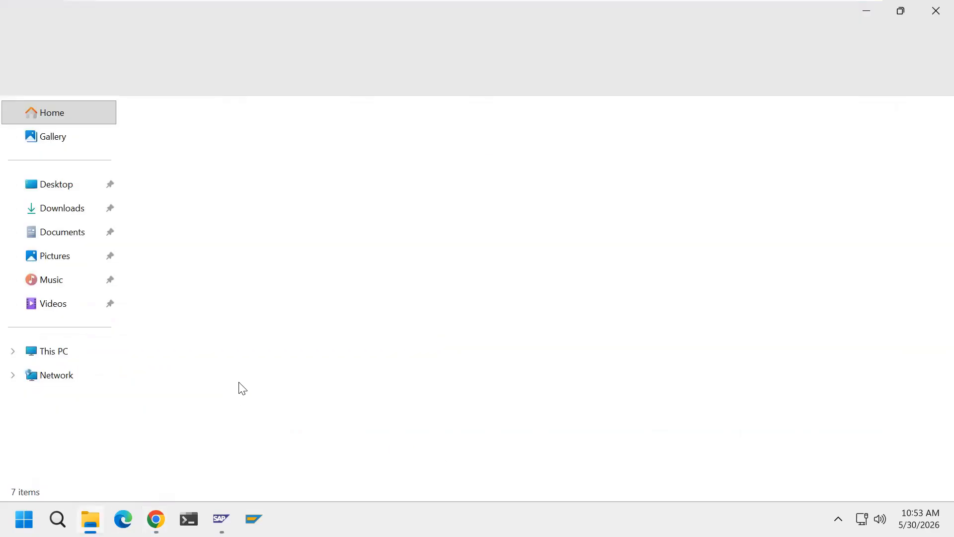
Create a new folder named 'export' on Local Disk (D:) and close the window
left_click(78, 353)
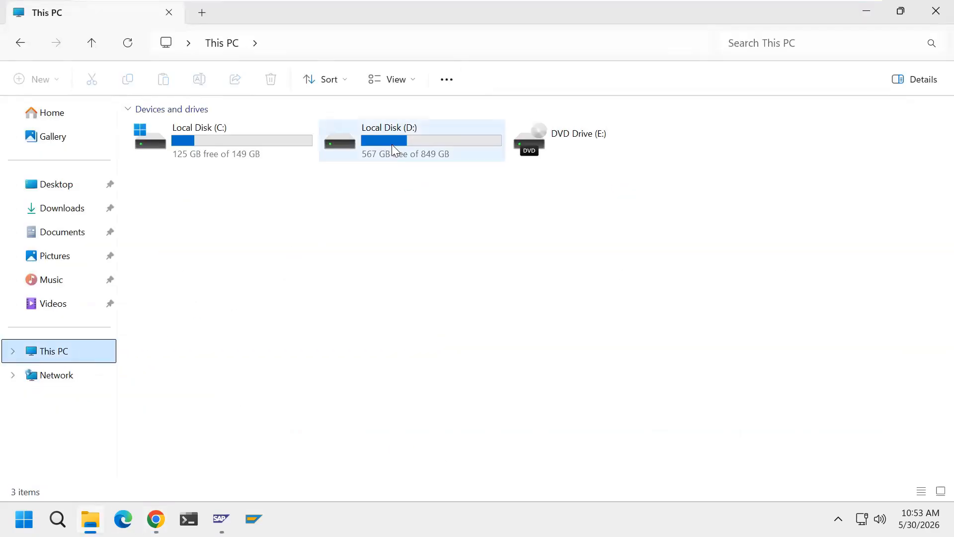
double_click(392, 144)
right_click(319, 265)
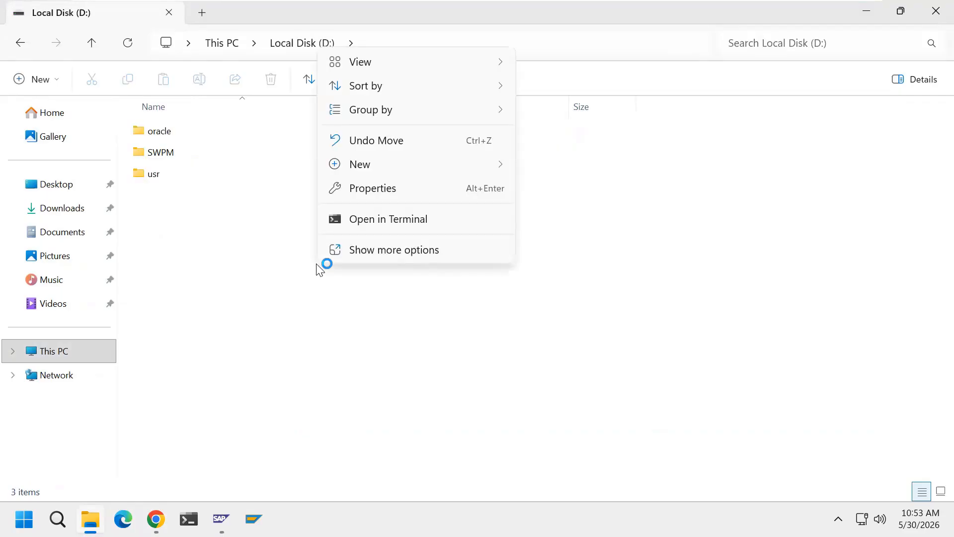
mouse_move(415, 169)
left_click(550, 168)
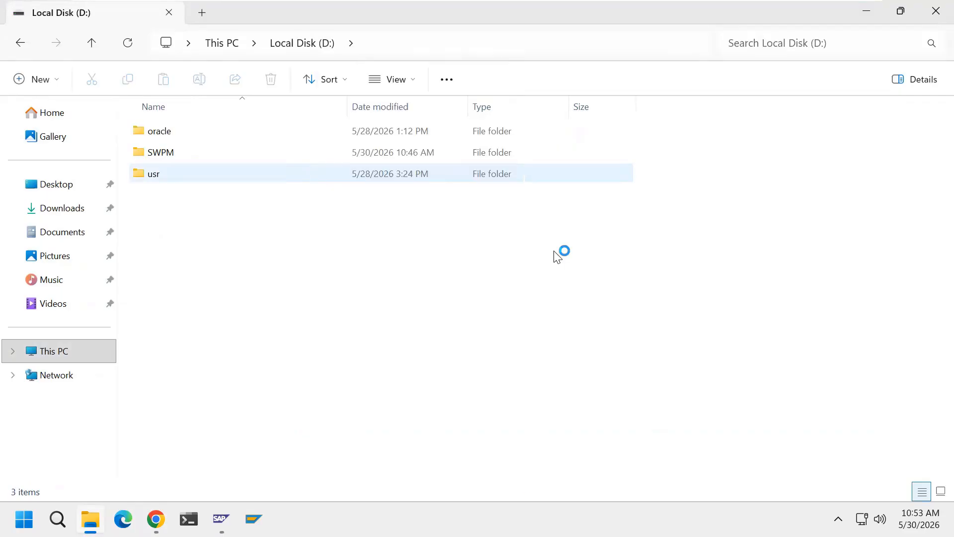
type("export")
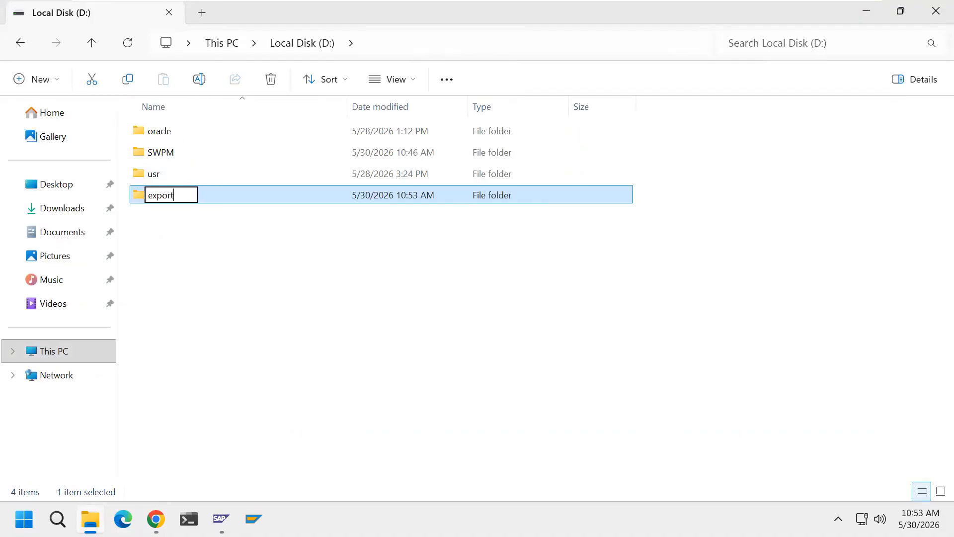
key("Return")
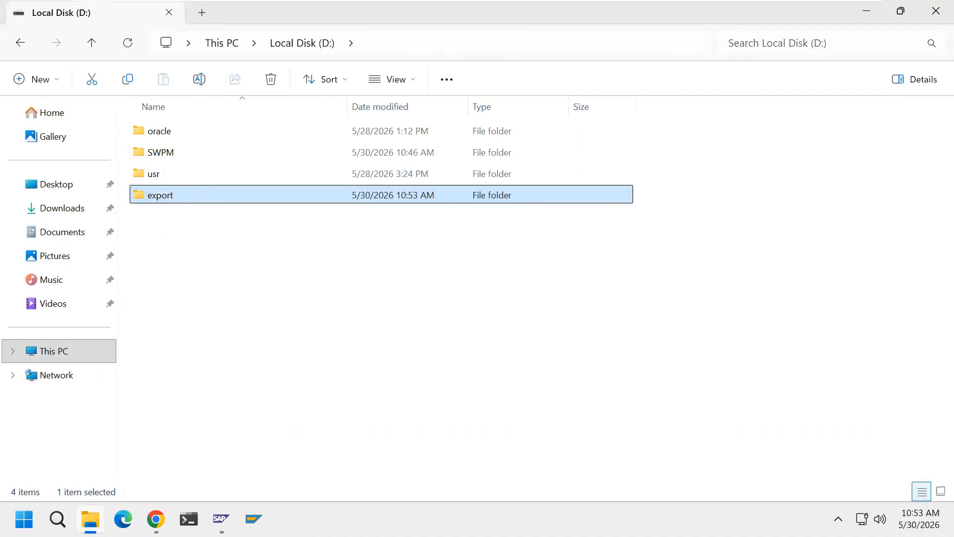
left_click(582, 385)
Set the export location to D:\export and disable Manually Stop SAP System
left_click(936, 11)
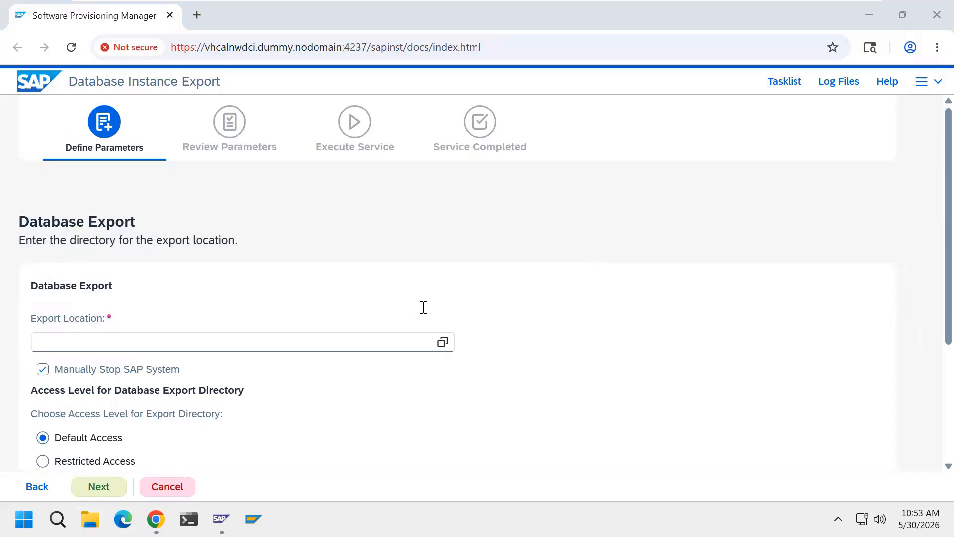
left_click(442, 341)
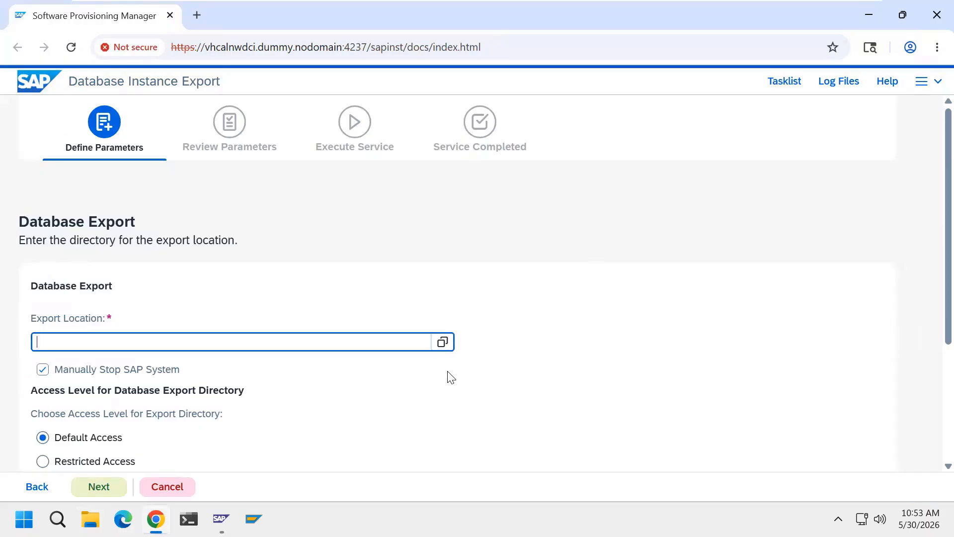
left_click(311, 185)
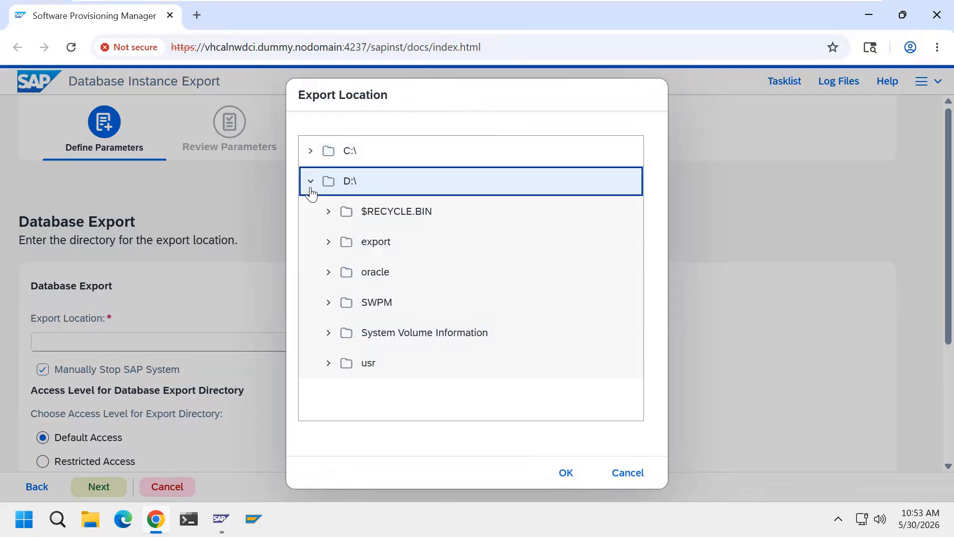
left_click(372, 243)
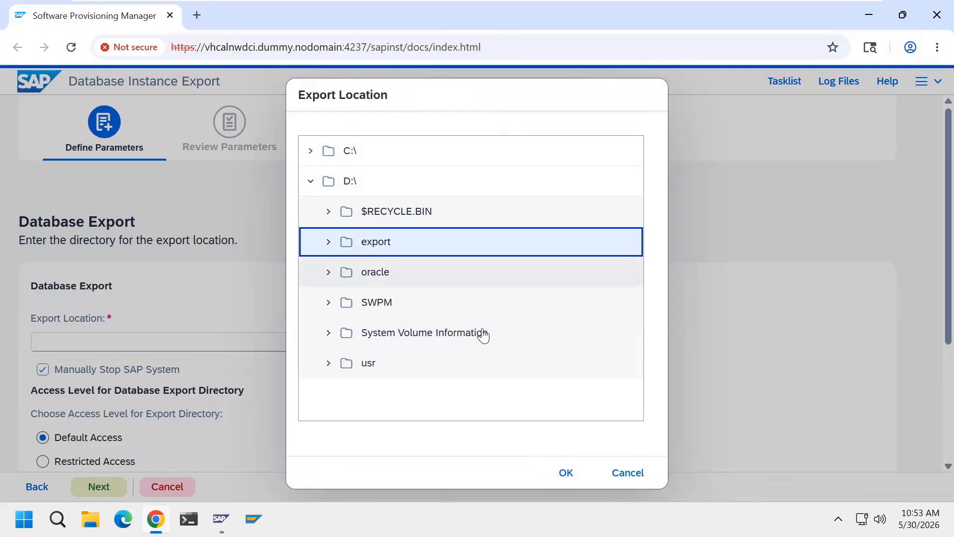
left_click(565, 473)
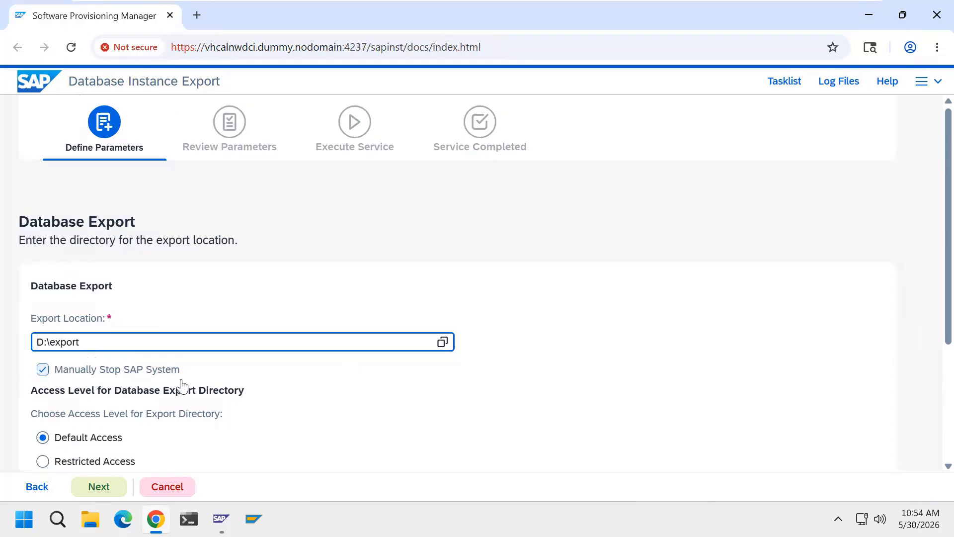
left_click(43, 369)
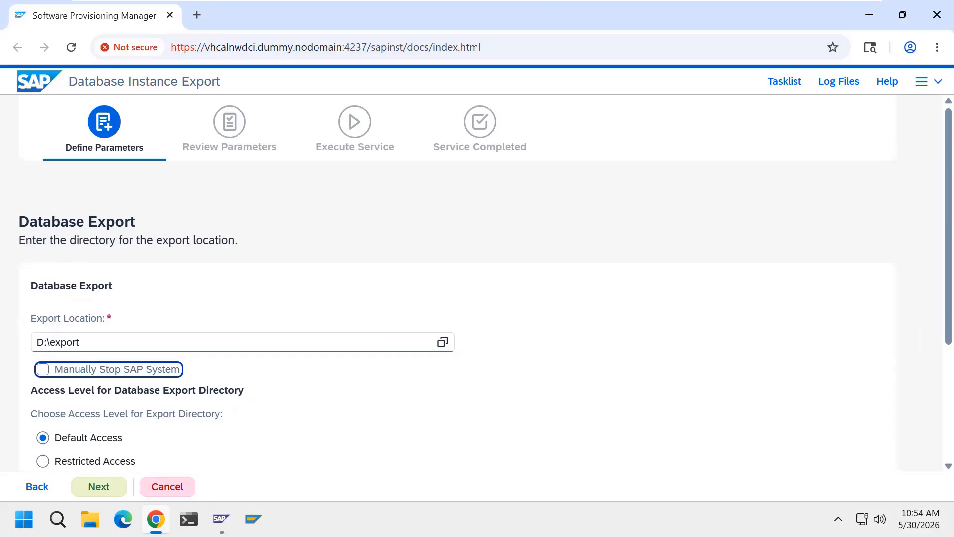
left_click(222, 518)
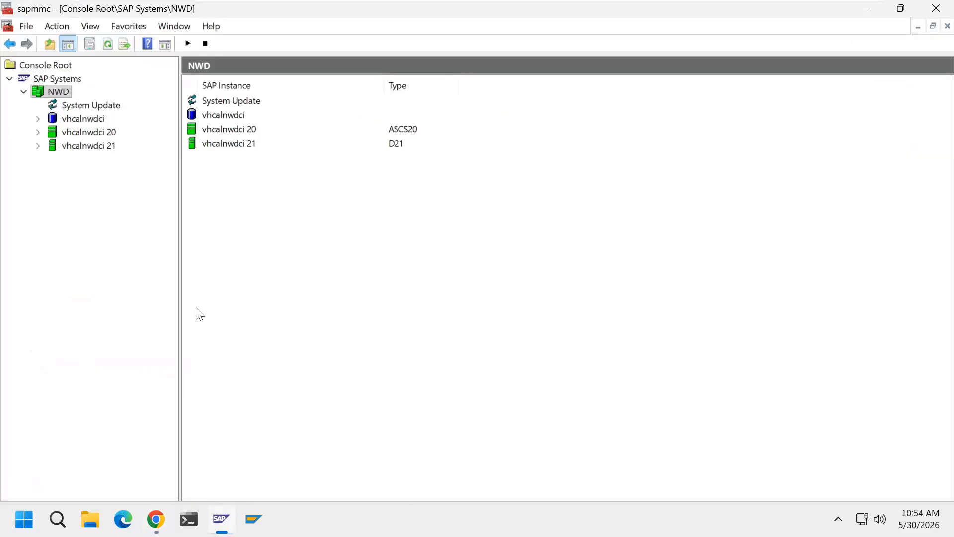
Leave SAP Management Console after reviewing the NWD instances and return to the Database Export page
left_click(221, 517)
key("Tab")
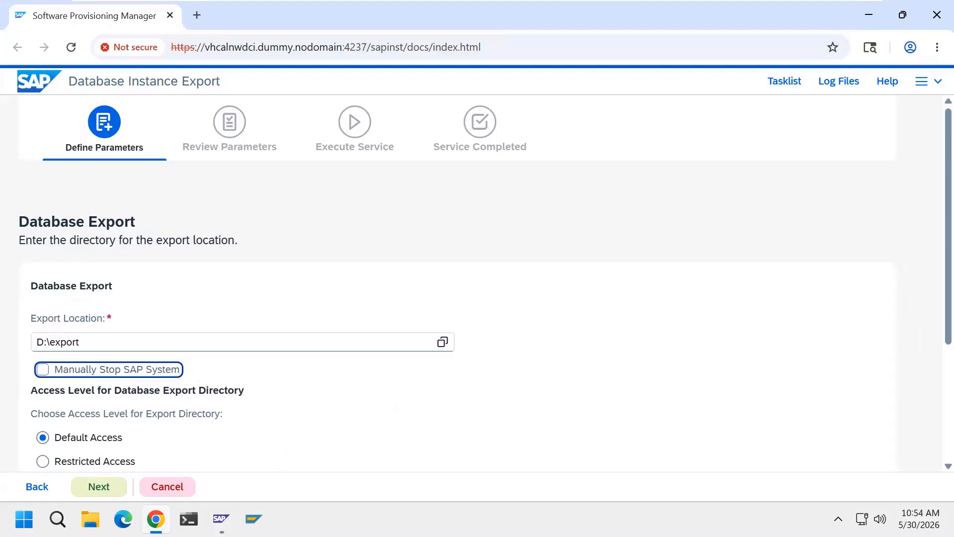
Accept the D:\export location and choose Oracle as the target database type
left_click(107, 487)
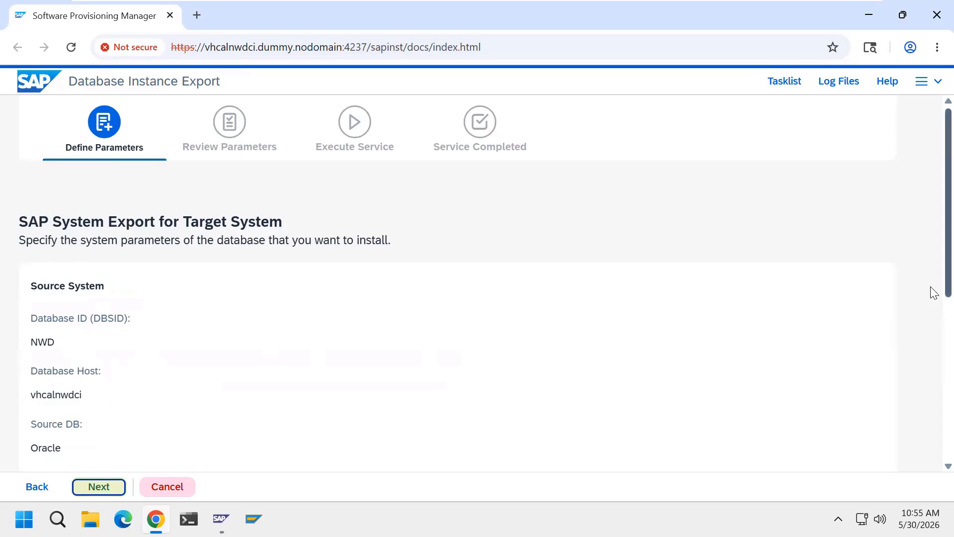
scroll(934, 299, "down", 3)
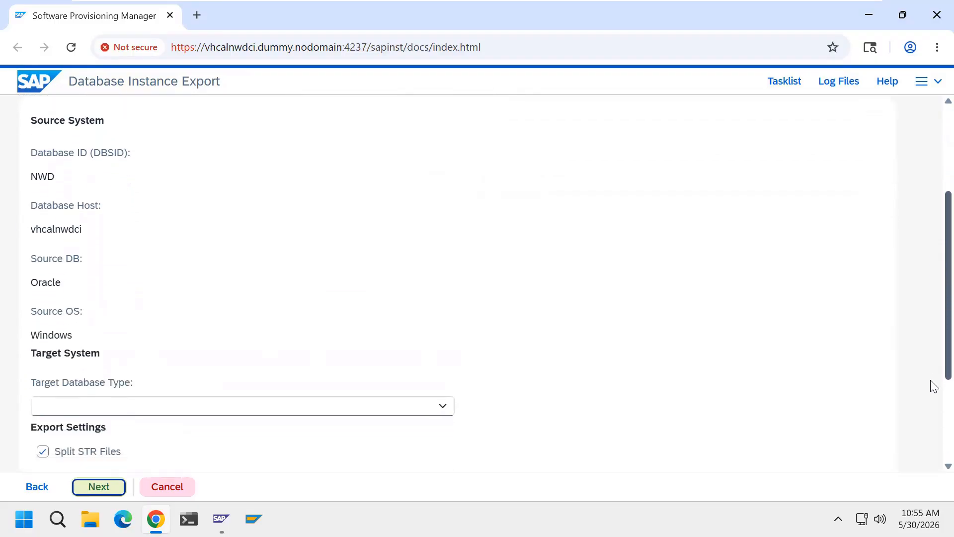
scroll(932, 413, "down", 3)
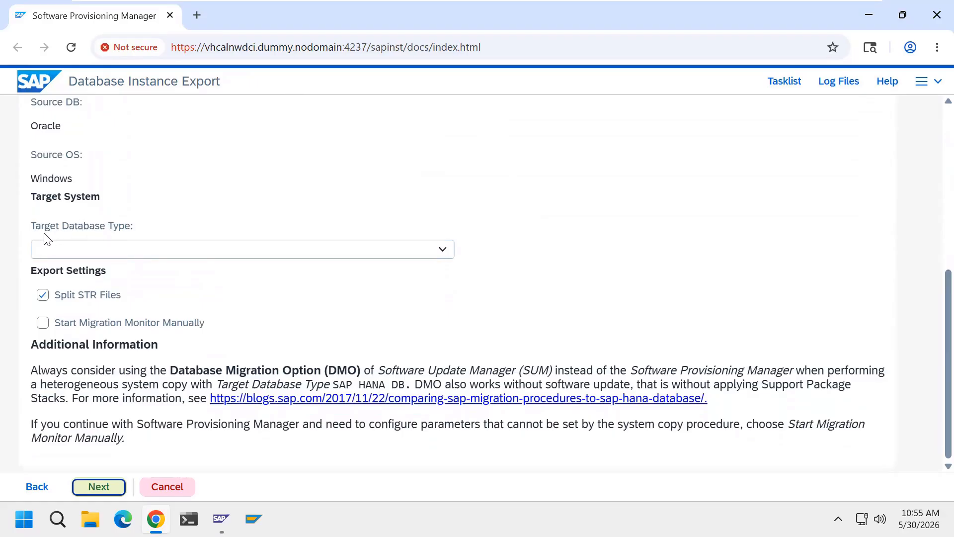
left_click(448, 254)
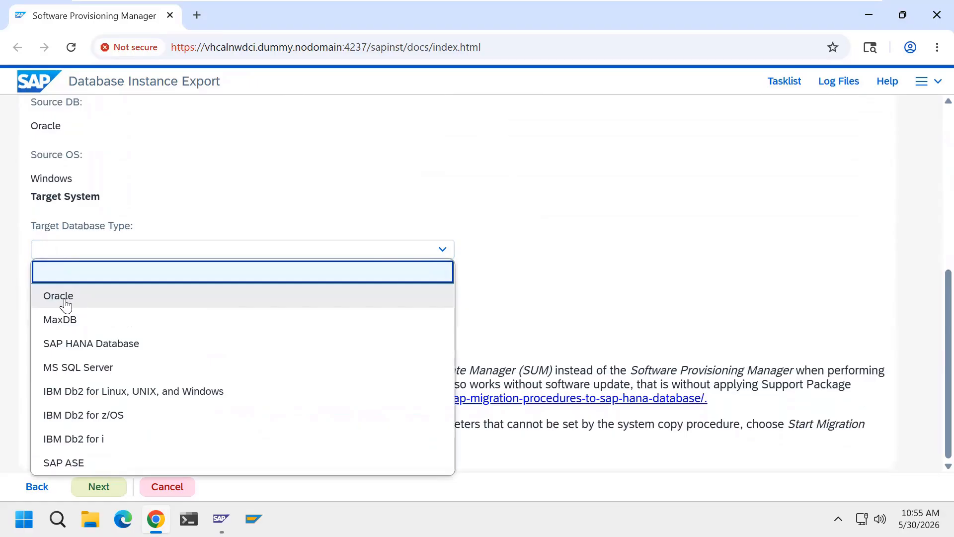
left_click(65, 302)
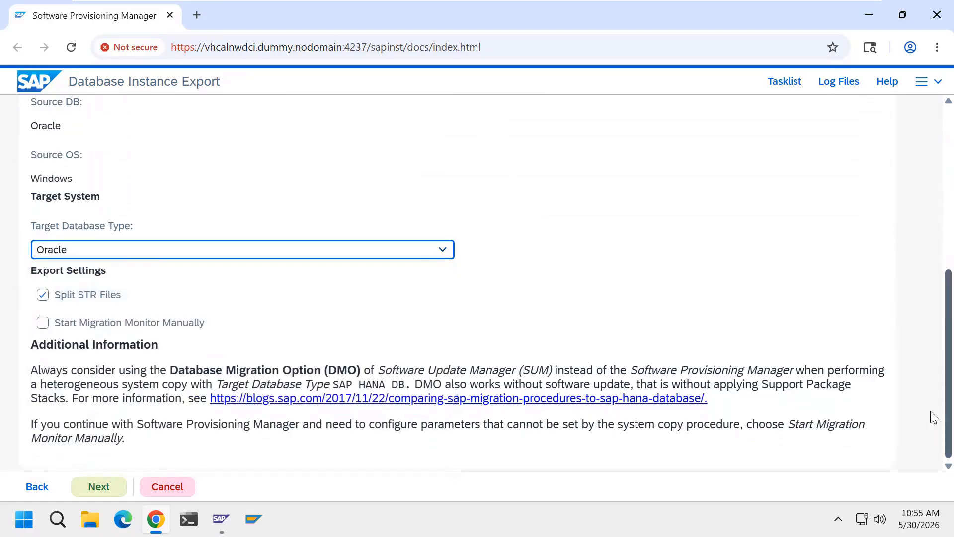
scroll(931, 417, "up", 5)
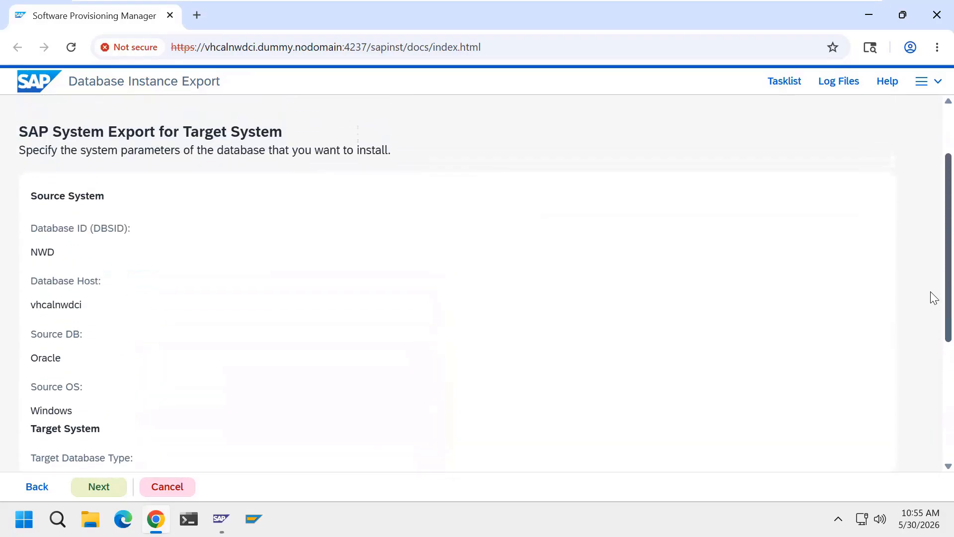
scroll(934, 297, "up", 2)
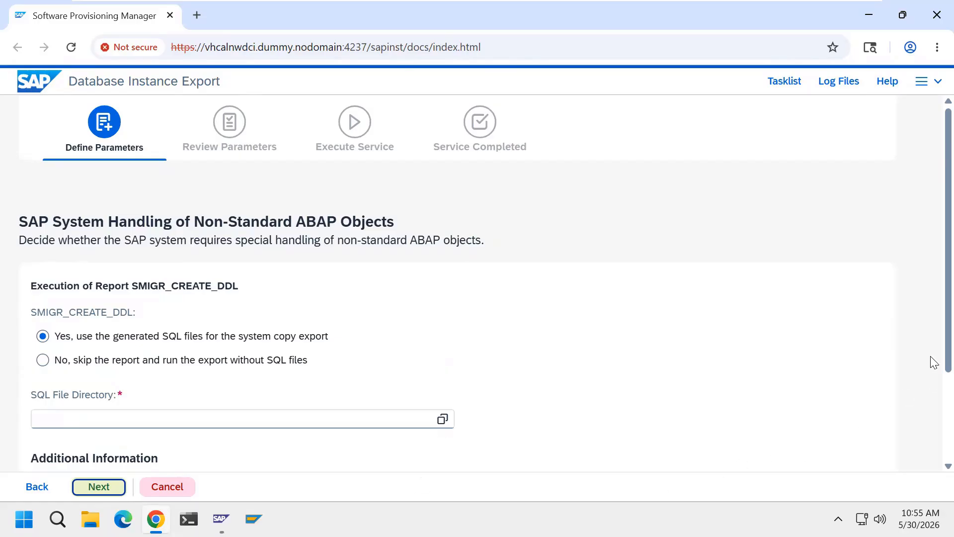
Select 'No, skip the report and run the export without SQL files' and continue
scroll(933, 392, "down", 1)
scroll(933, 403, "down", 2)
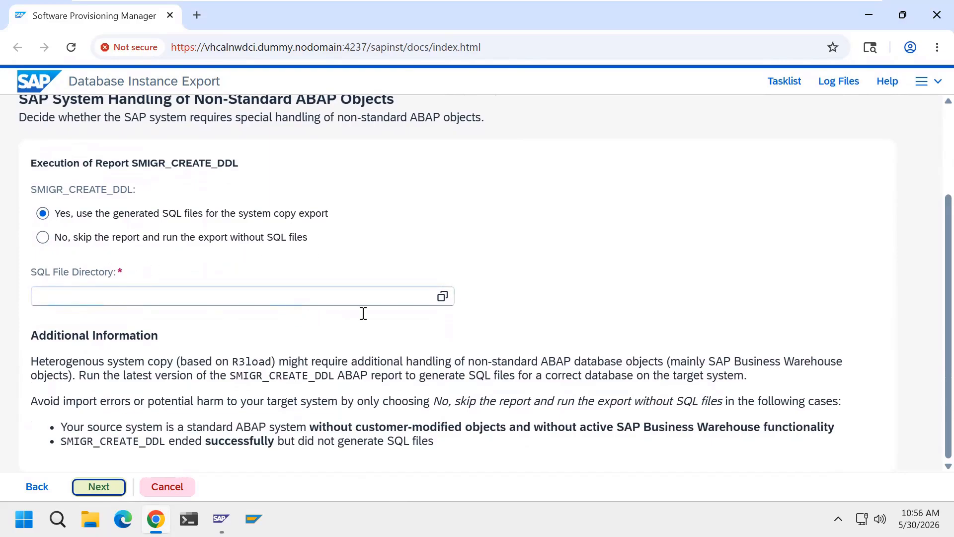
left_click(43, 237)
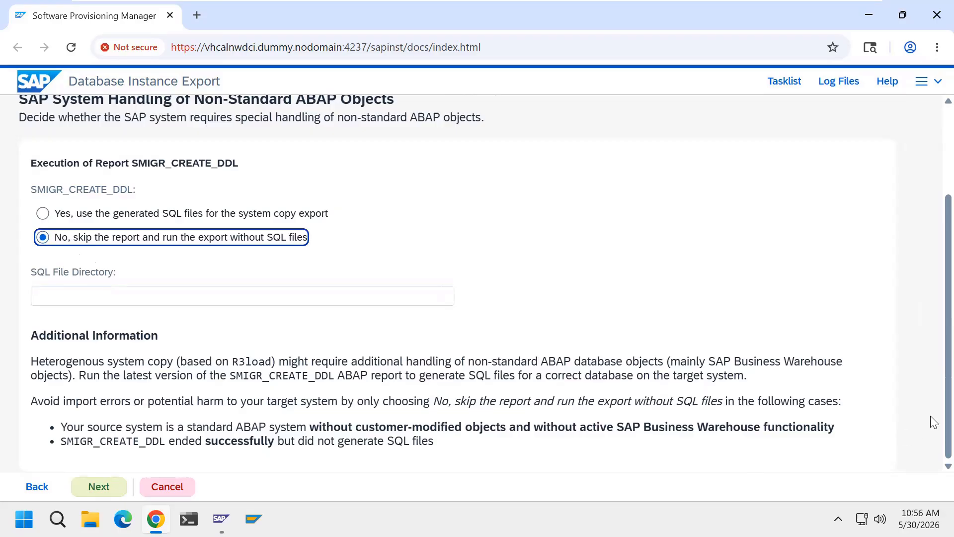
scroll(932, 373, "up", 3)
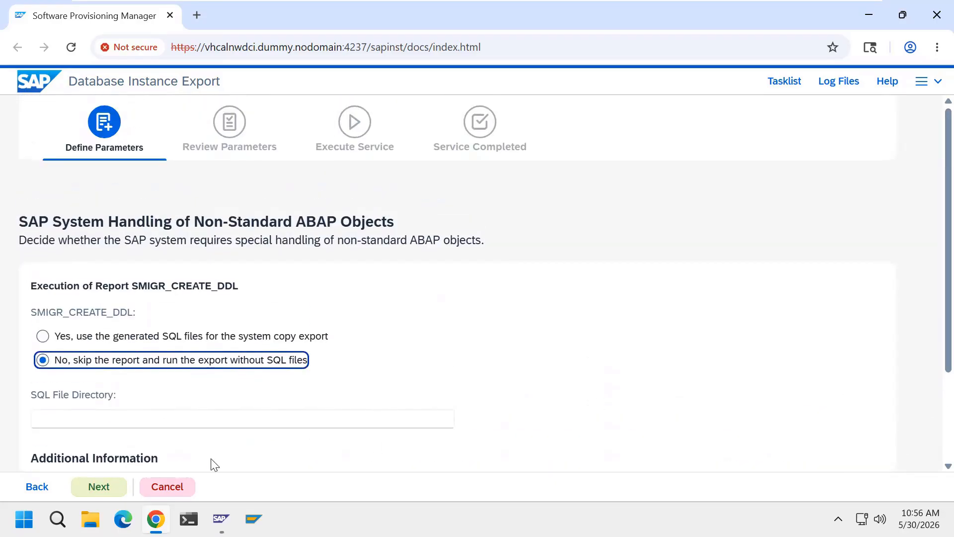
left_click(99, 486)
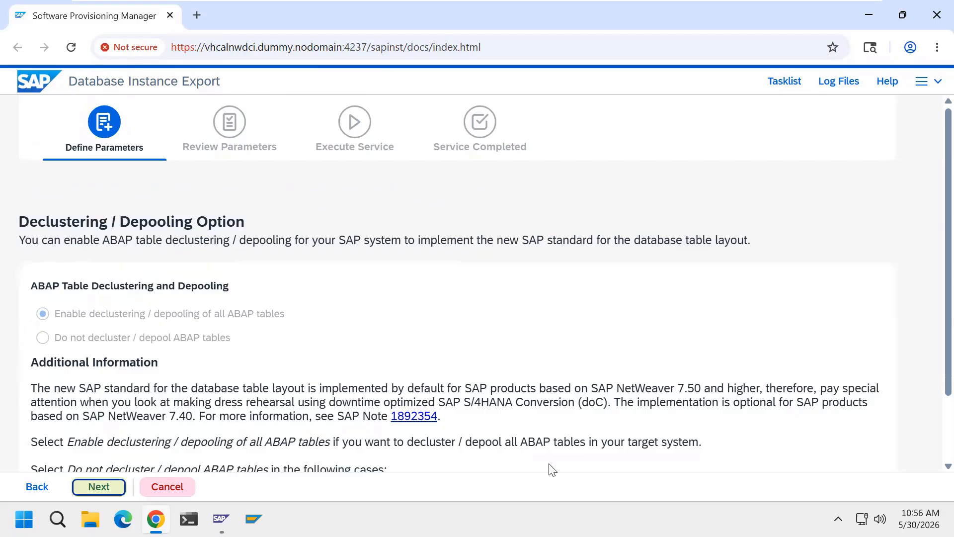
Leave 'Enable declustering / depooling of all ABAP tables' selected and proceed
scroll(931, 393, "down", 2)
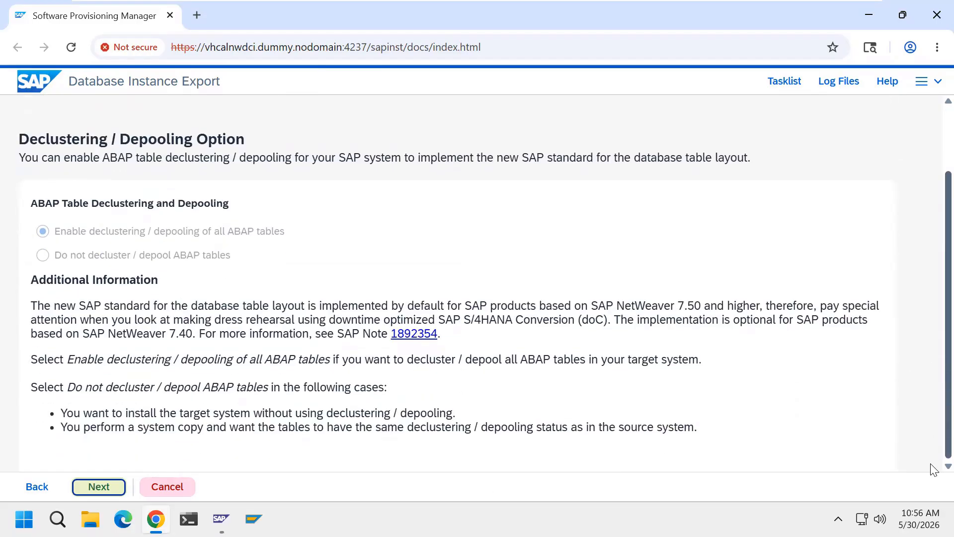
scroll(930, 383, "up", 2)
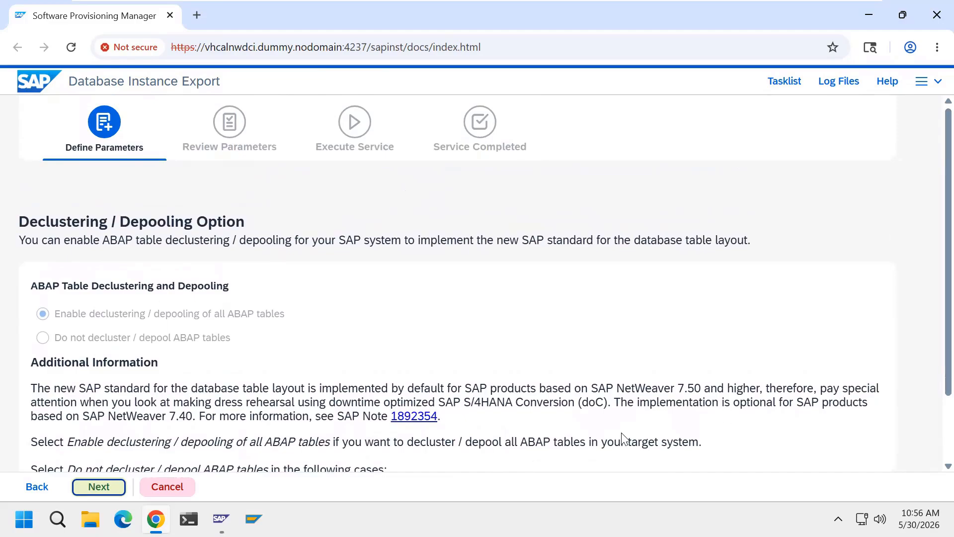
left_click(99, 486)
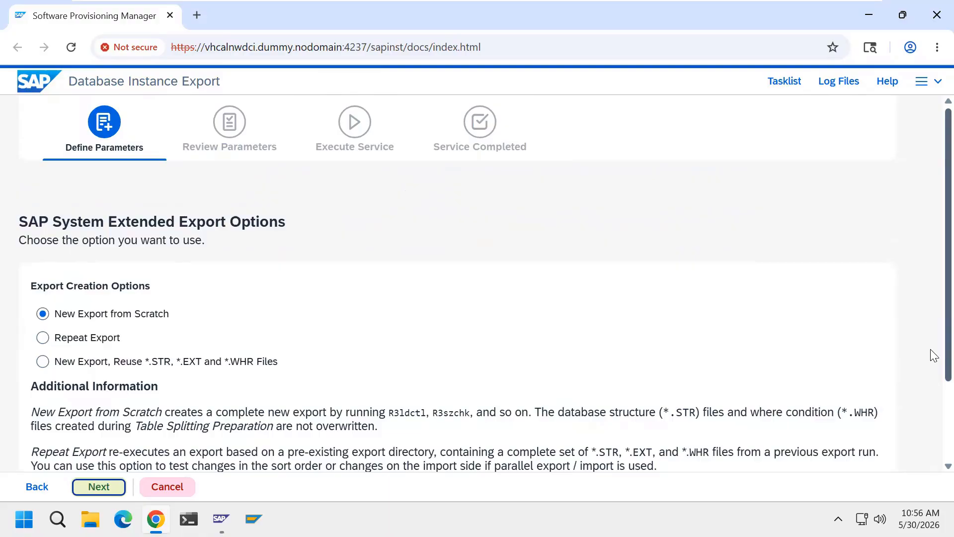
Keep New Export from Scratch and the '-s DB' size determination, advancing past both pages
scroll(932, 354, "down", 3)
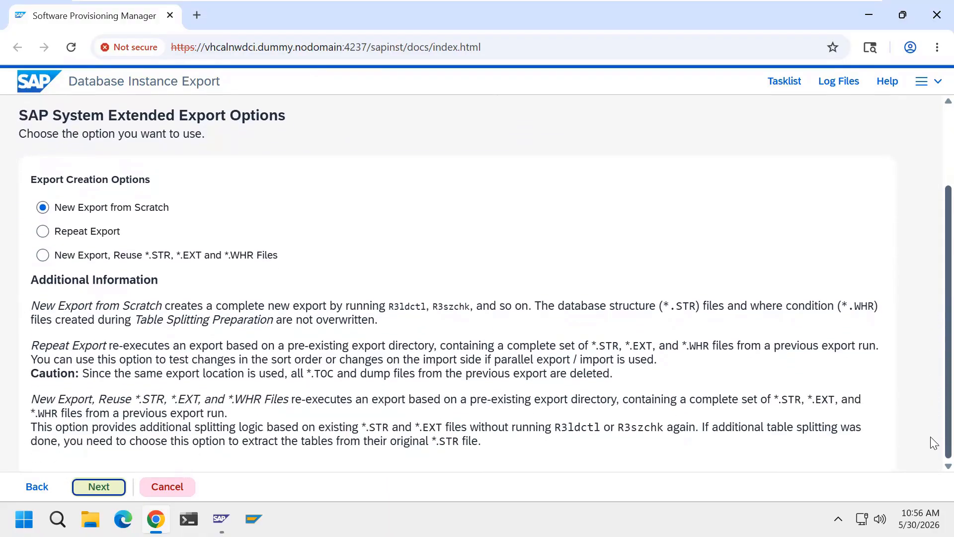
scroll(930, 428, "up", 3)
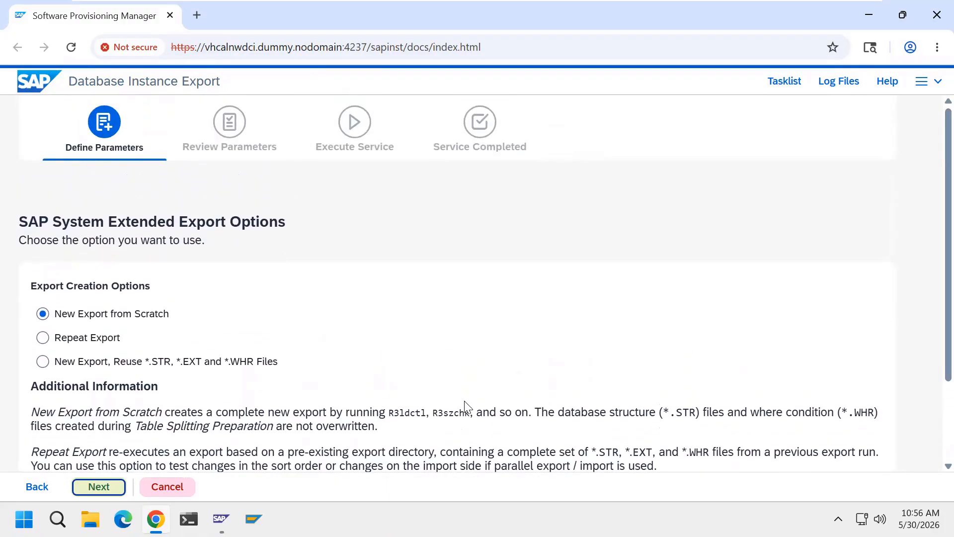
left_click(98, 487)
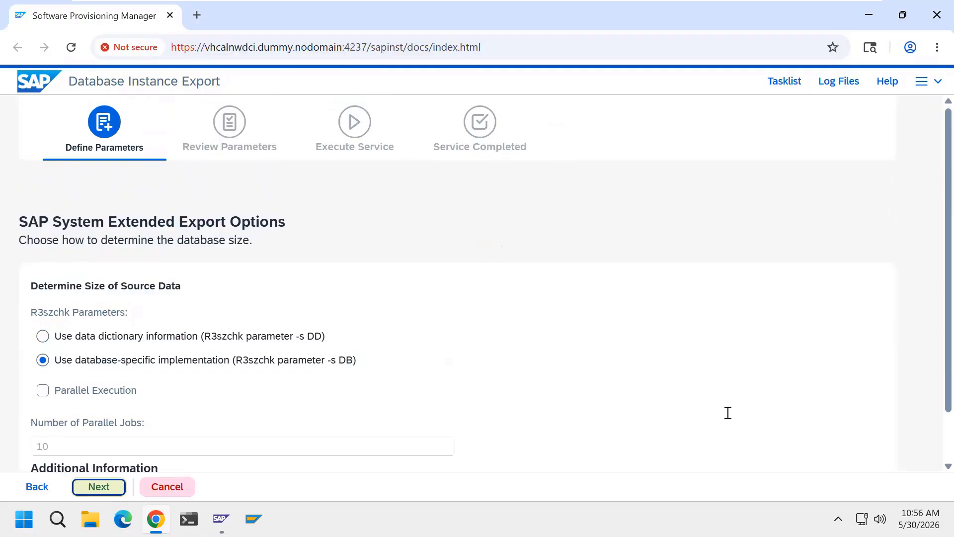
scroll(934, 413, "down", 1)
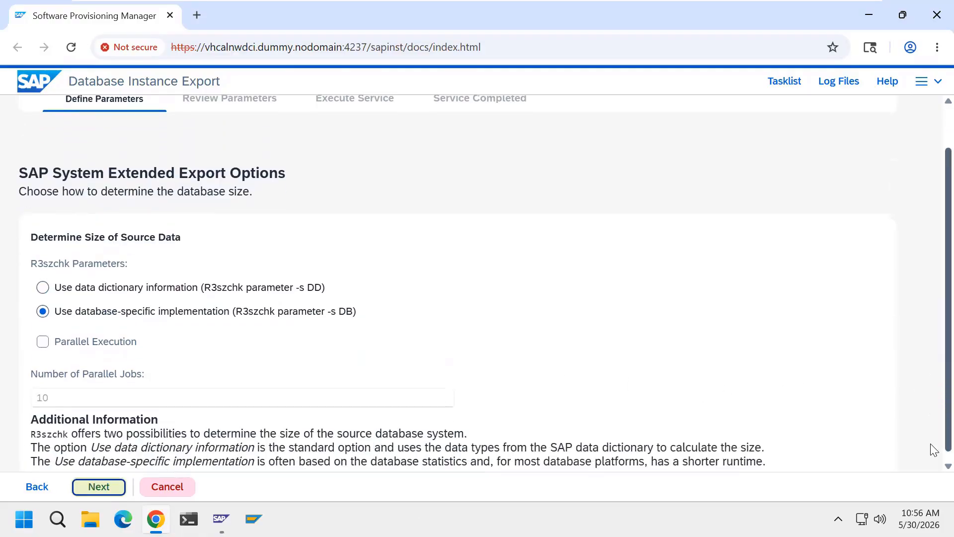
scroll(934, 429, "up", 1)
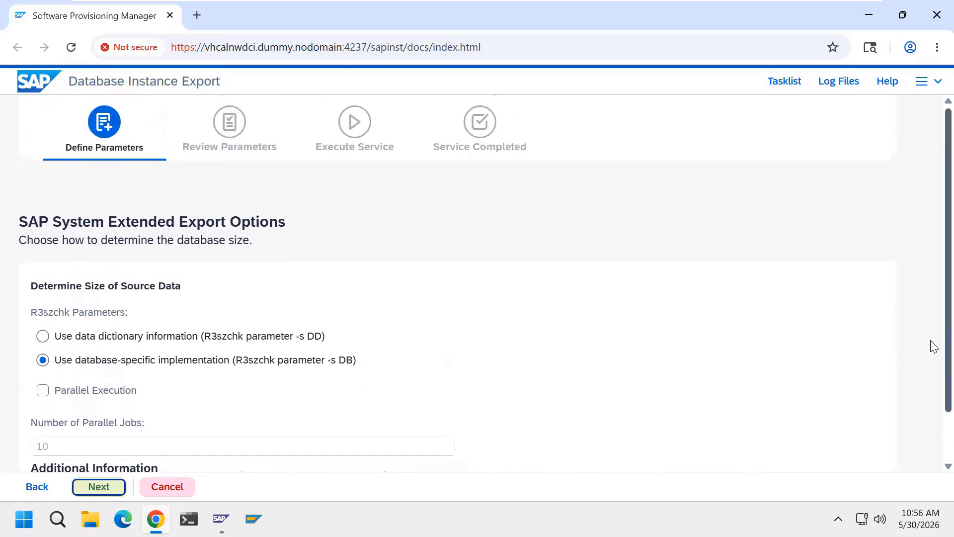
left_click(99, 487)
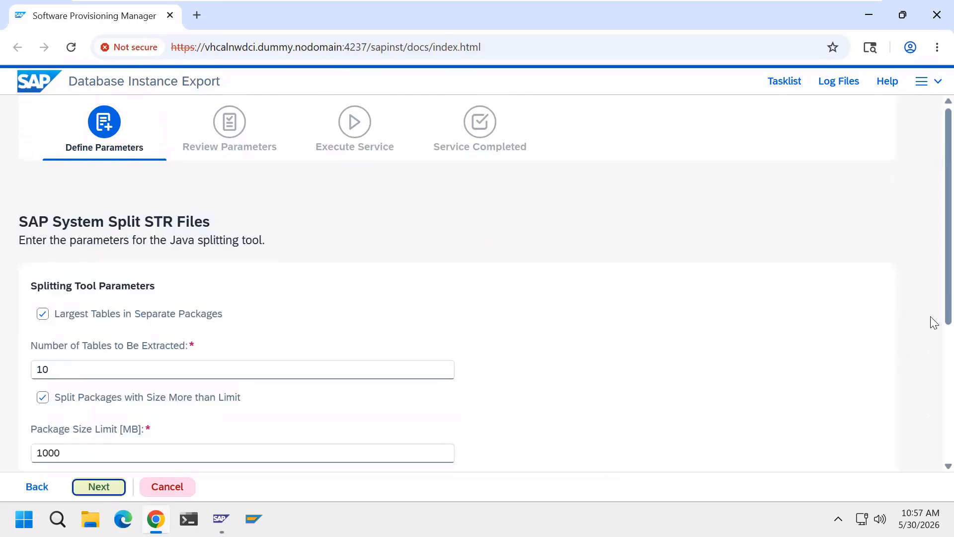
Accept the Split STR Files defaults and review Little-Endian, 3 parallel jobs and unsorted unload
scroll(935, 371, "down", 1)
scroll(932, 427, "down", 4)
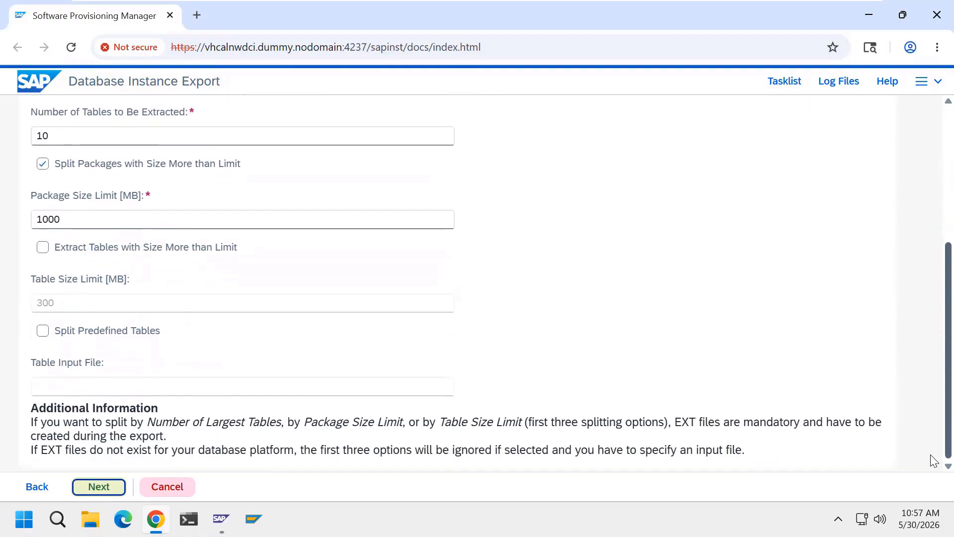
scroll(932, 397, "up", 5)
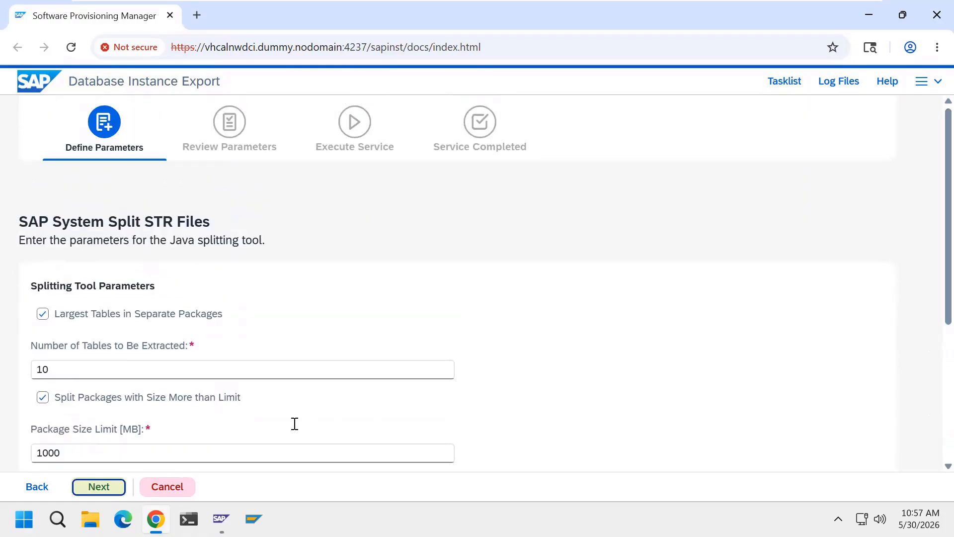
left_click(114, 487)
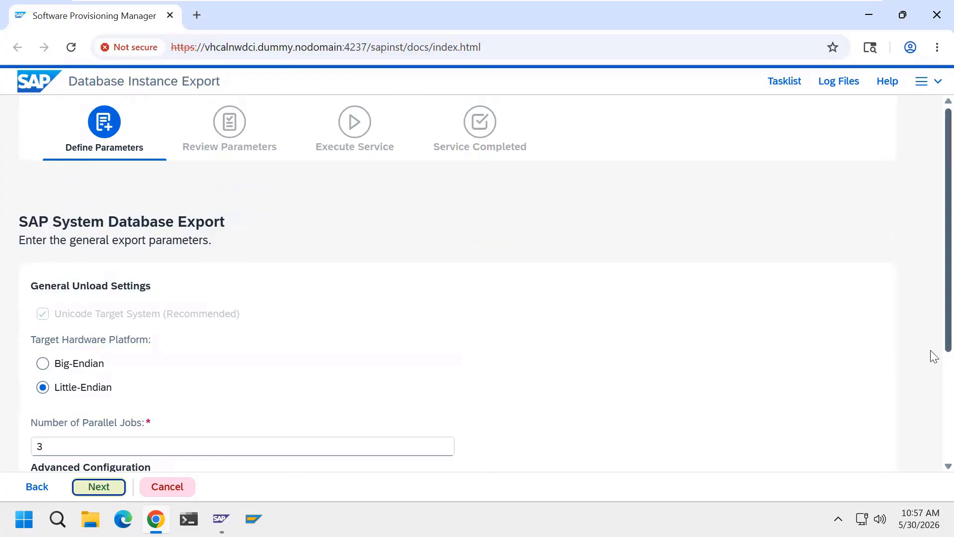
left_click_drag(933, 351, 933, 472)
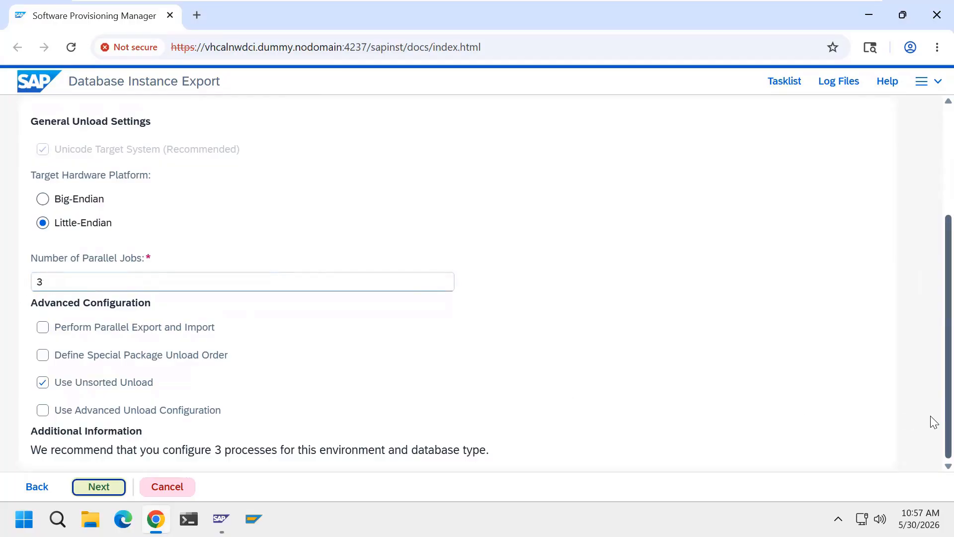
scroll(932, 398, "up", 1)
scroll(932, 386, "up", 4)
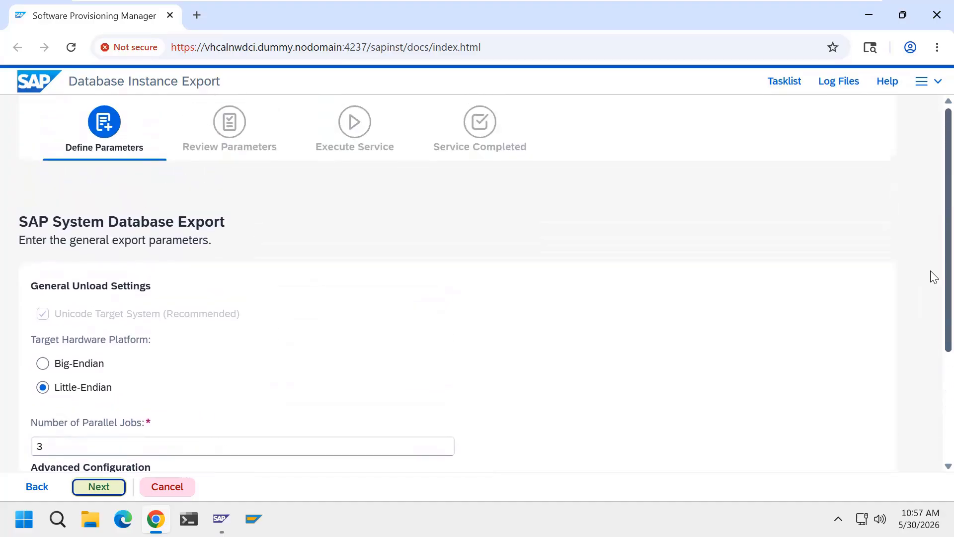
Accept the export parameters, Update Statistics = Yes with brconnect.exe, and encryption key cleanup
left_click(95, 487)
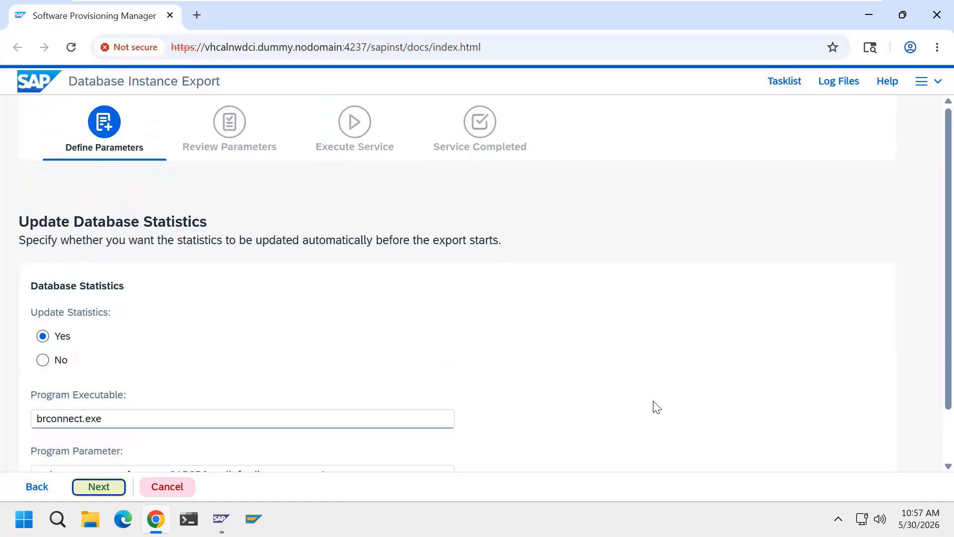
scroll(933, 448, "down", 2)
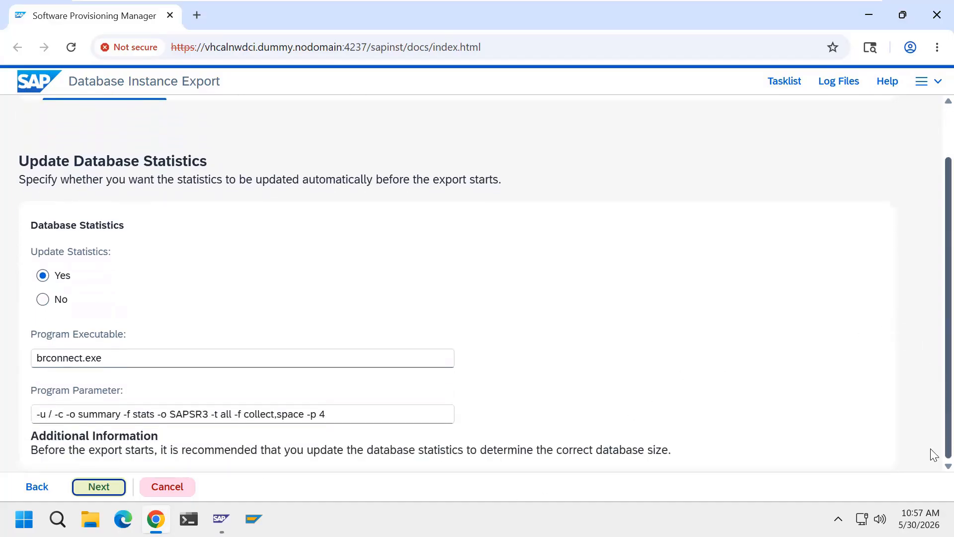
scroll(932, 441, "up", 1)
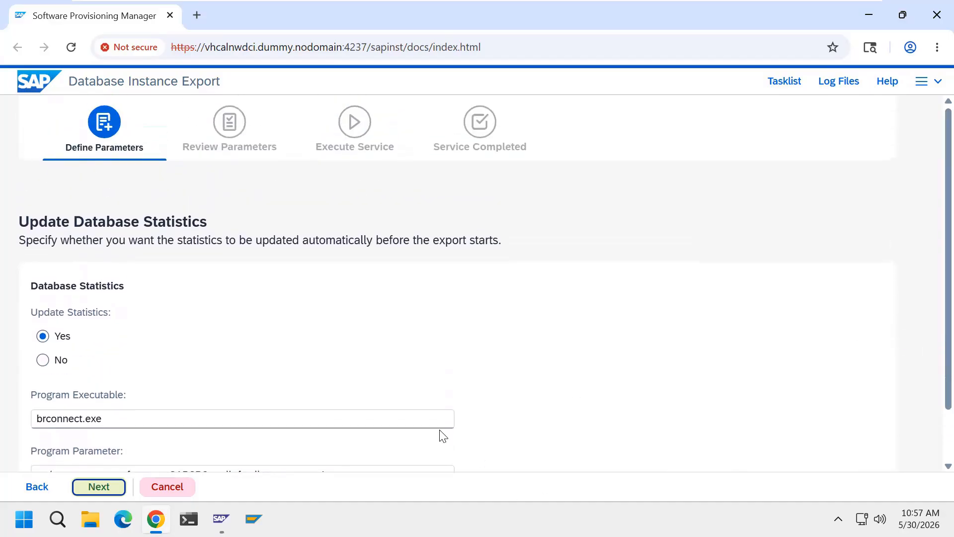
left_click(99, 487)
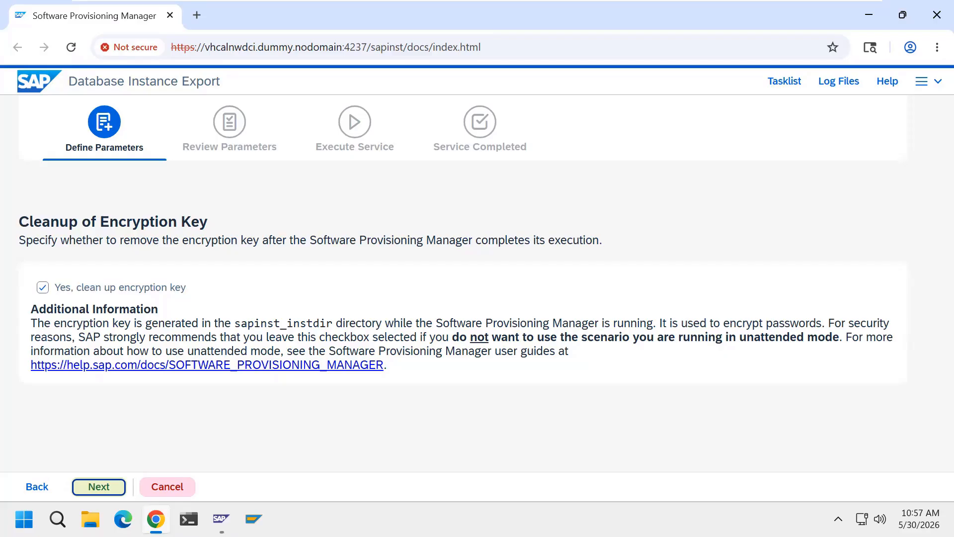
left_click(97, 486)
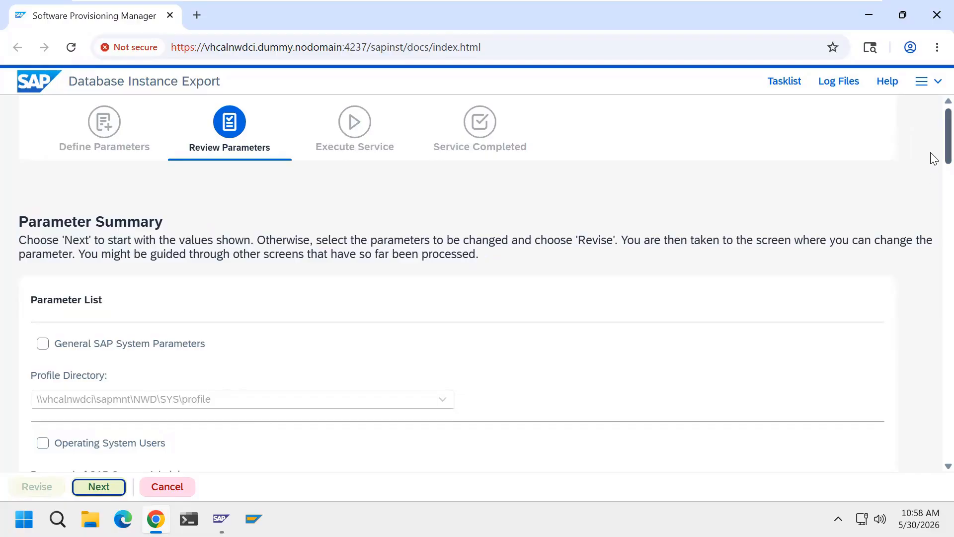
Review the Parameter Summary and run the export to 100%: 33 jobs, none failed
left_click_drag(933, 171, 932, 149)
left_click(99, 487)
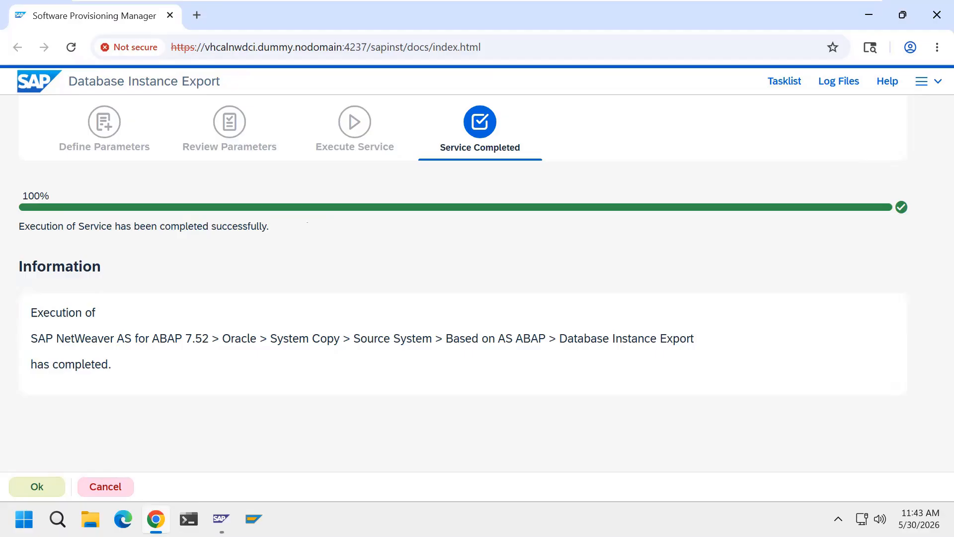
Acknowledge the finished export, dismiss the SAP feedback form, exit the session and close Chrome
left_click(48, 488)
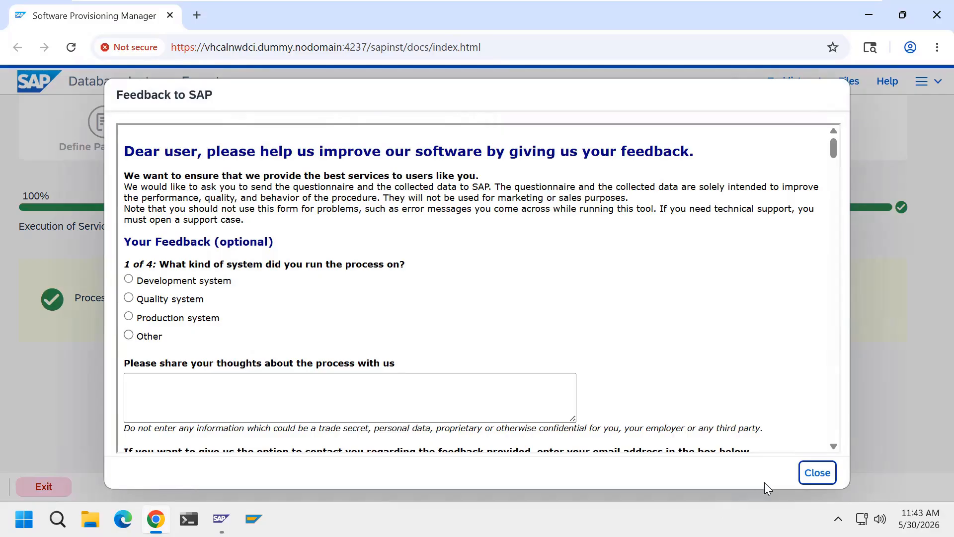
left_click(818, 472)
left_click(42, 487)
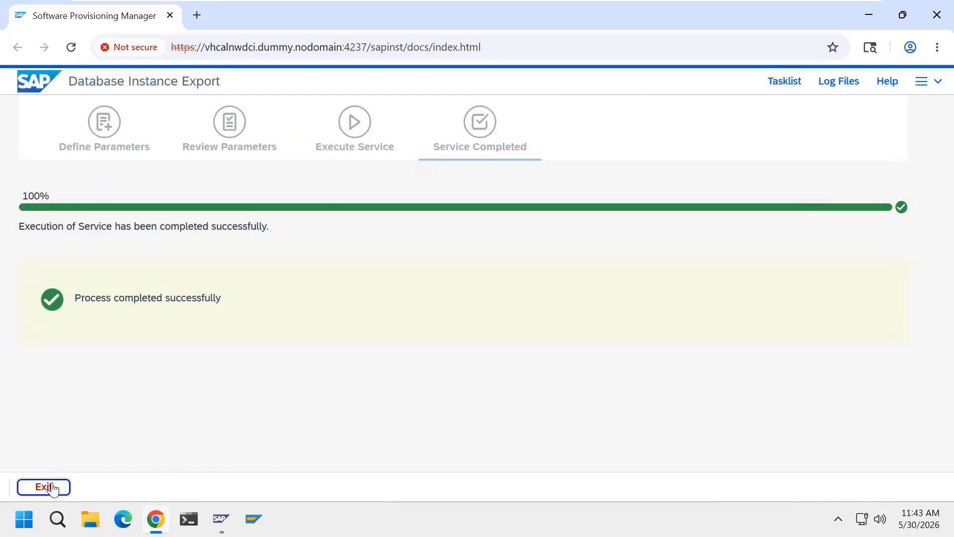
left_click(935, 19)
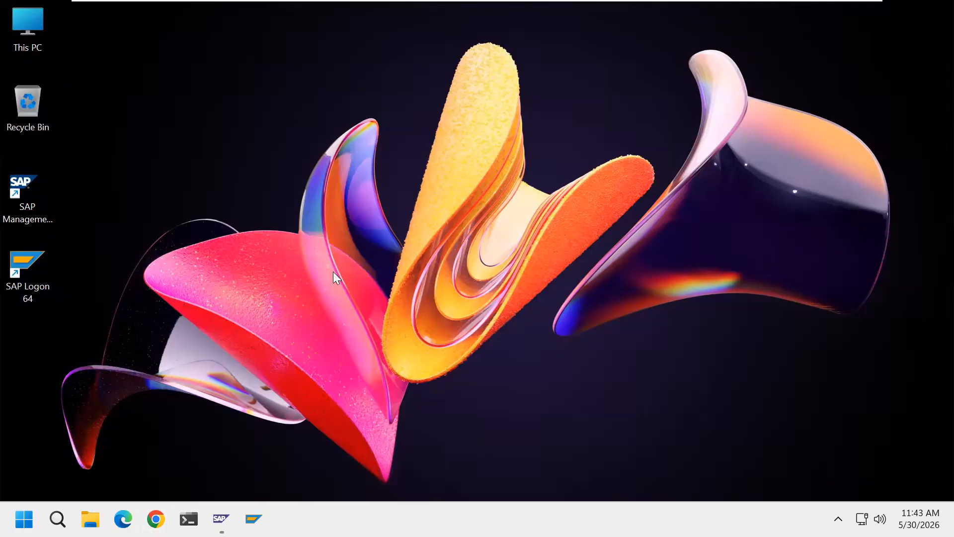
double_click(43, 48)
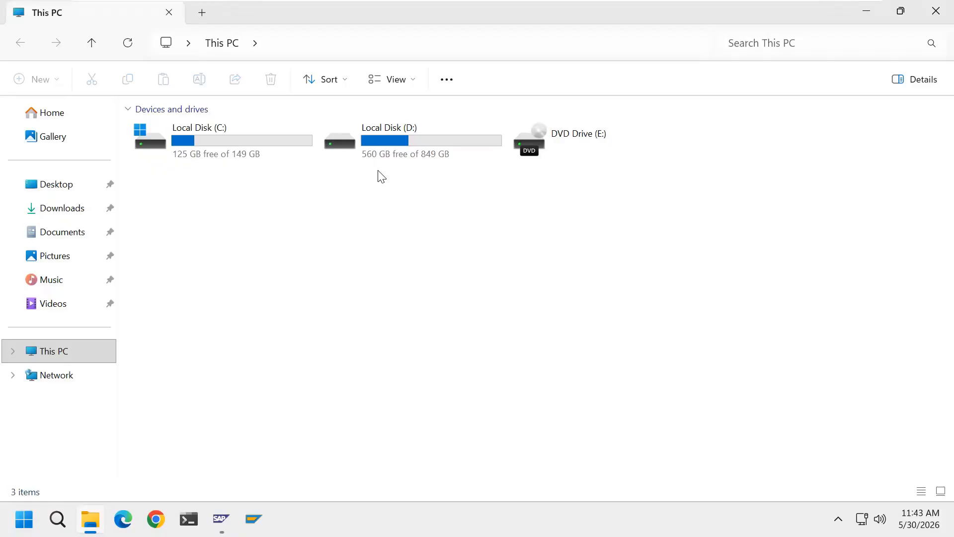
double_click(375, 149)
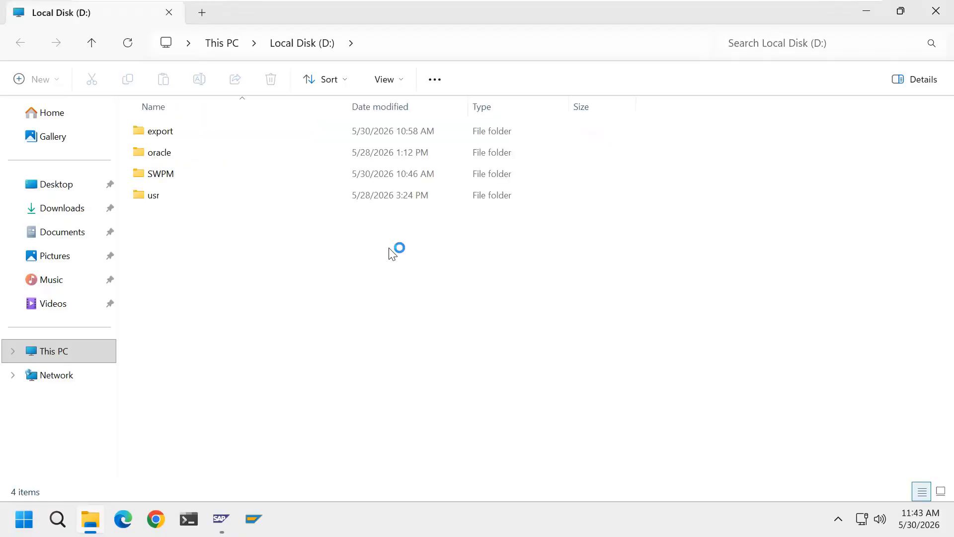
left_click(168, 134)
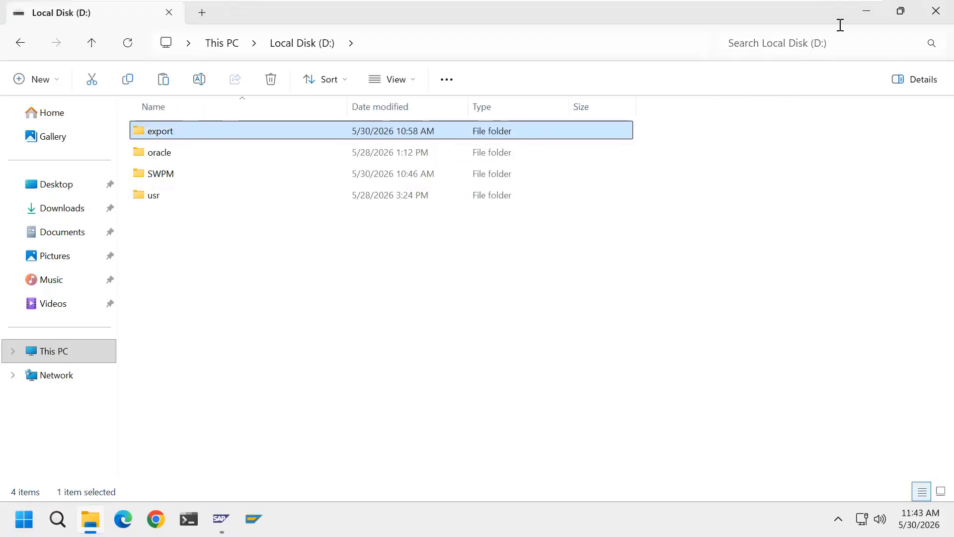
left_click(932, 15)
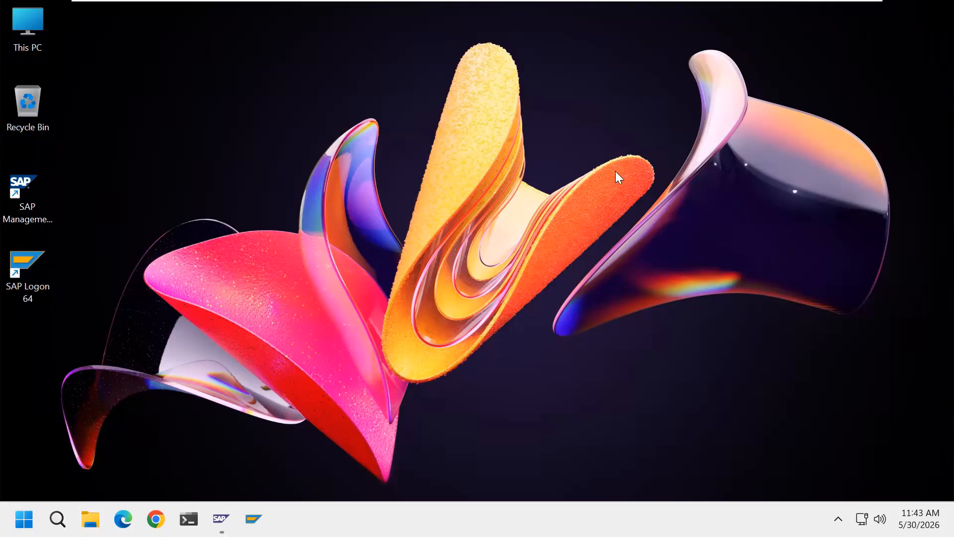
On the host, open This PC > New Volume (F:) as the copy target, then return to the NWD VM
mouse_move(771, 1)
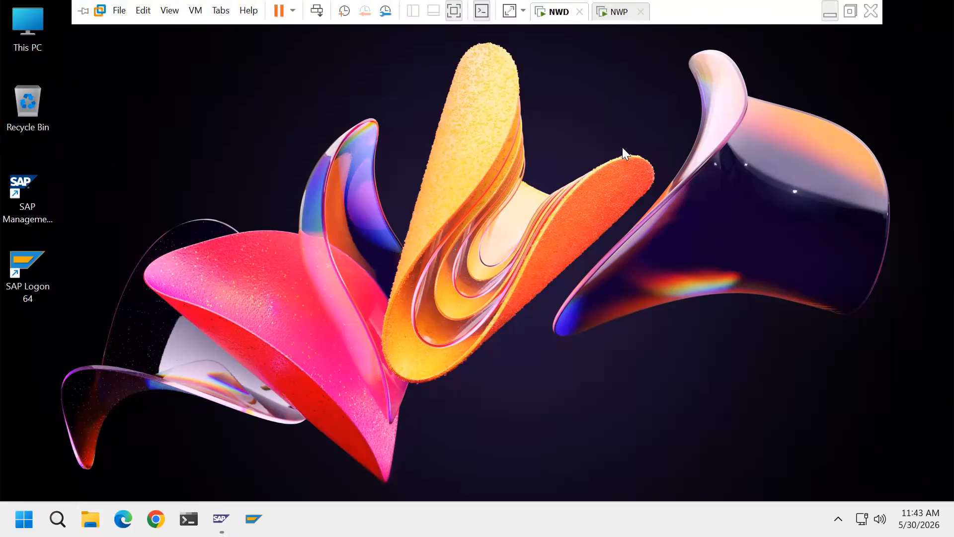
left_click(831, 11)
double_click(36, 40)
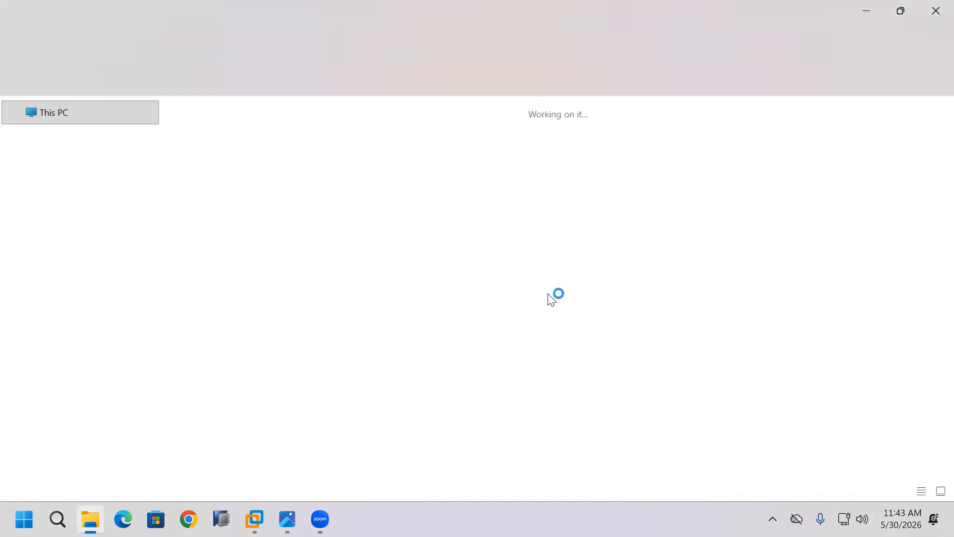
double_click(786, 153)
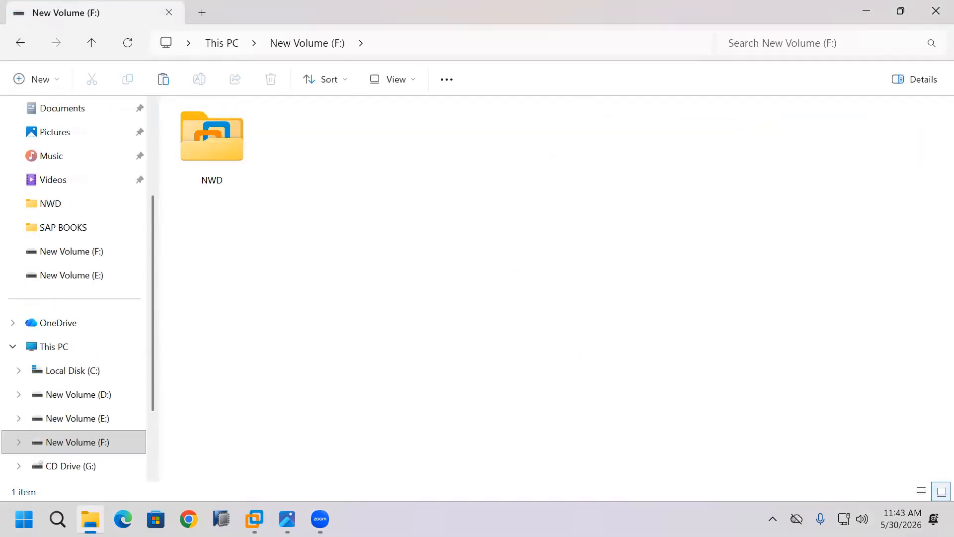
mouse_move(254, 519)
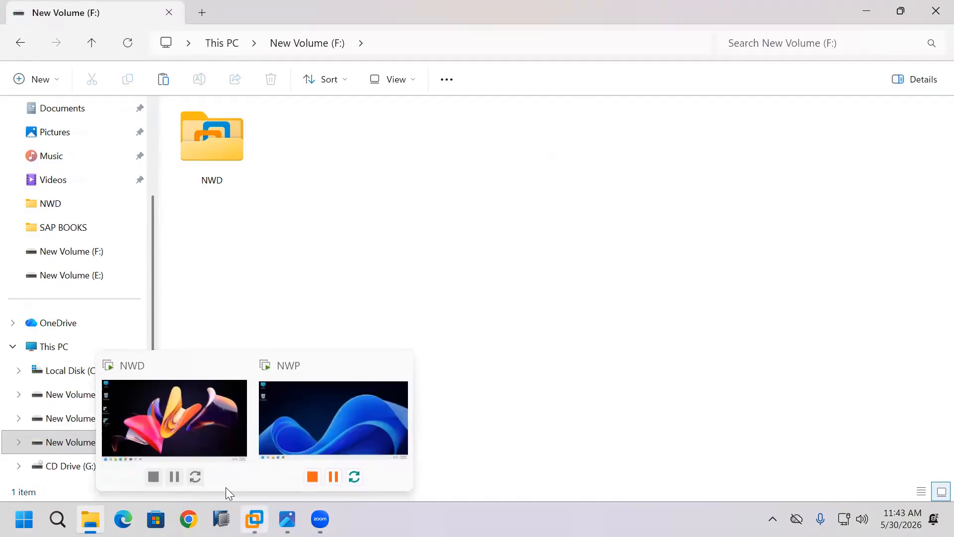
left_click(197, 455)
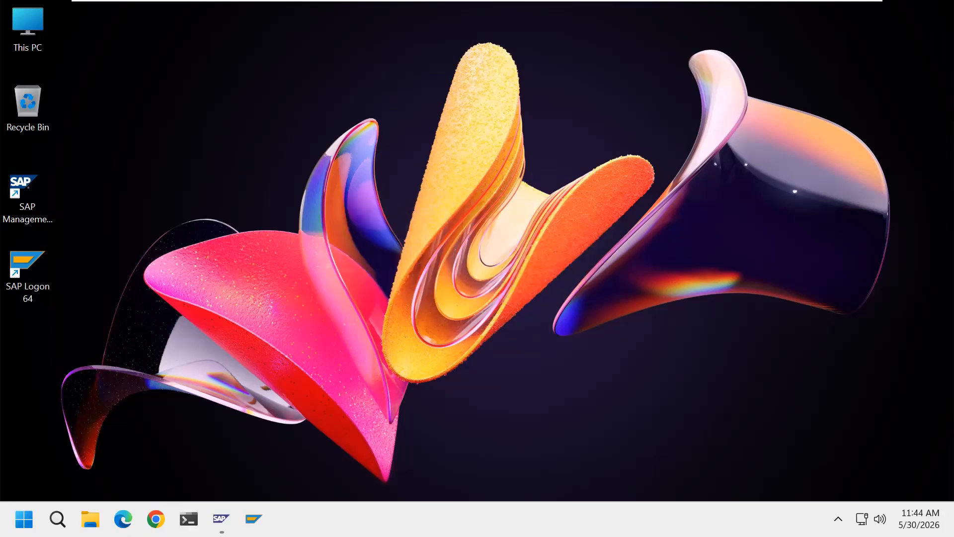
Check the copied export folder's properties on F: (5.41 GB, 188 files)
mouse_move(865, 1)
left_click(831, 12)
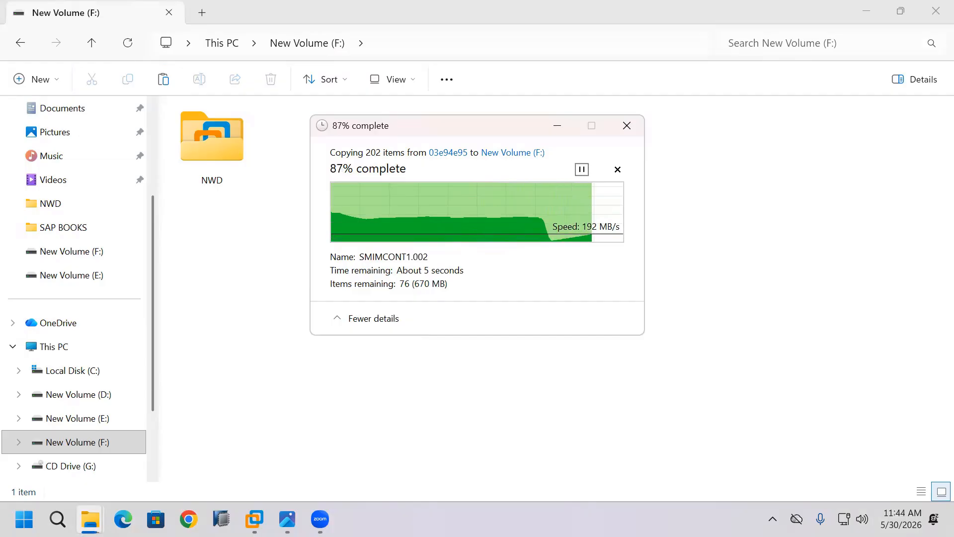
left_click(453, 399)
left_click(321, 184)
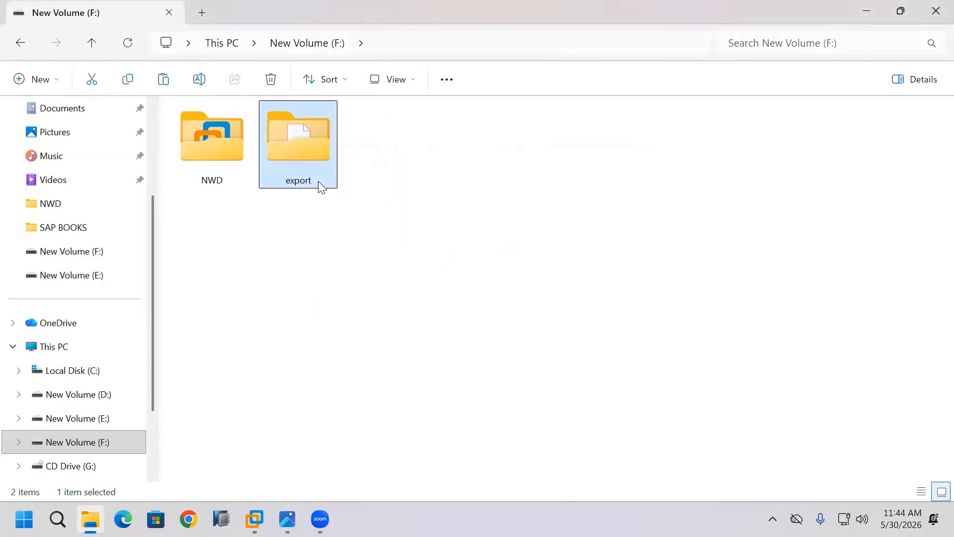
right_click(319, 183)
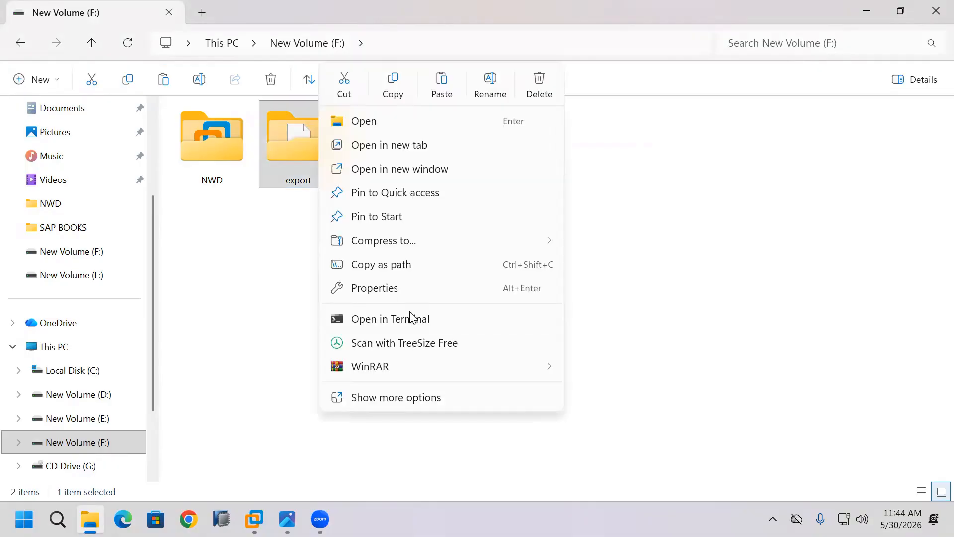
left_click(392, 289)
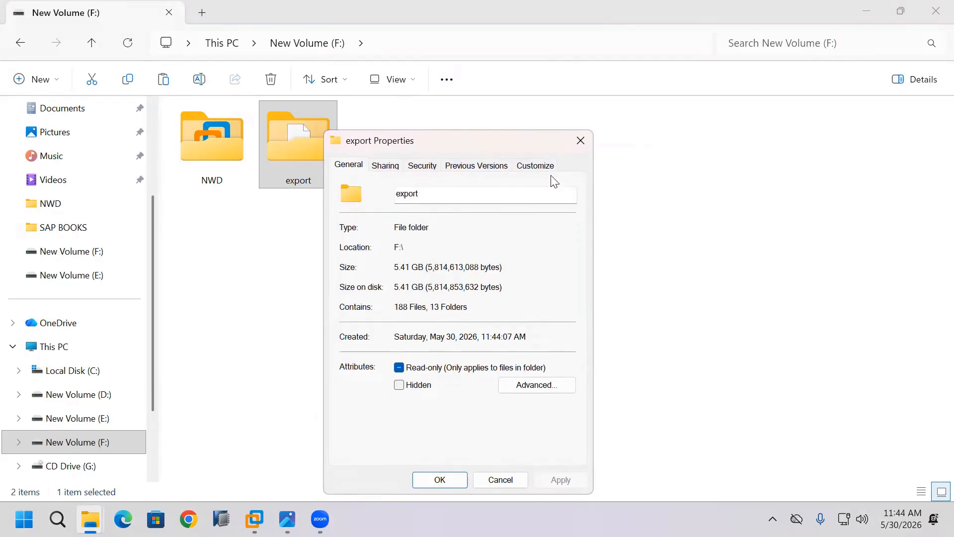
left_click(581, 144)
Confirm export > ABAP holds DATA and DB, then close File Explorer
double_click(313, 172)
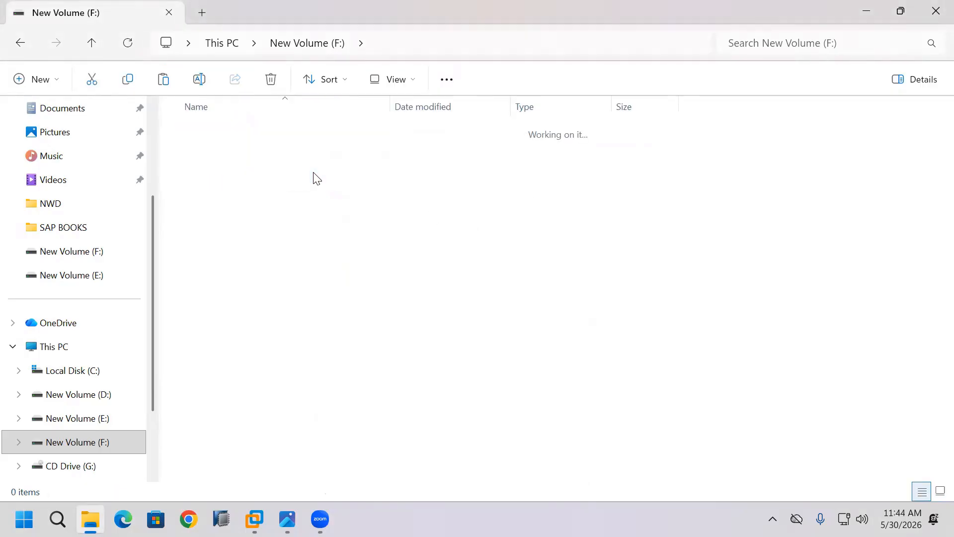
double_click(235, 136)
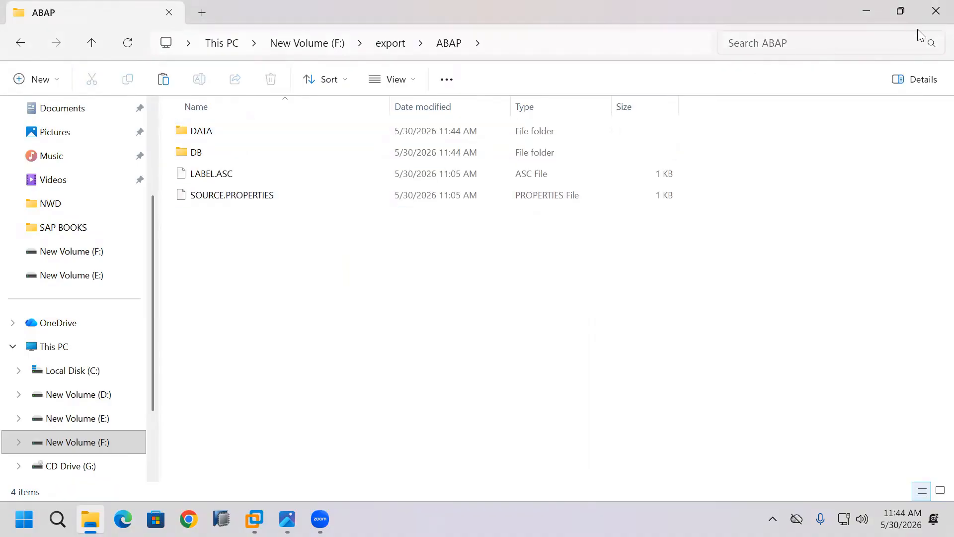
left_click(935, 12)
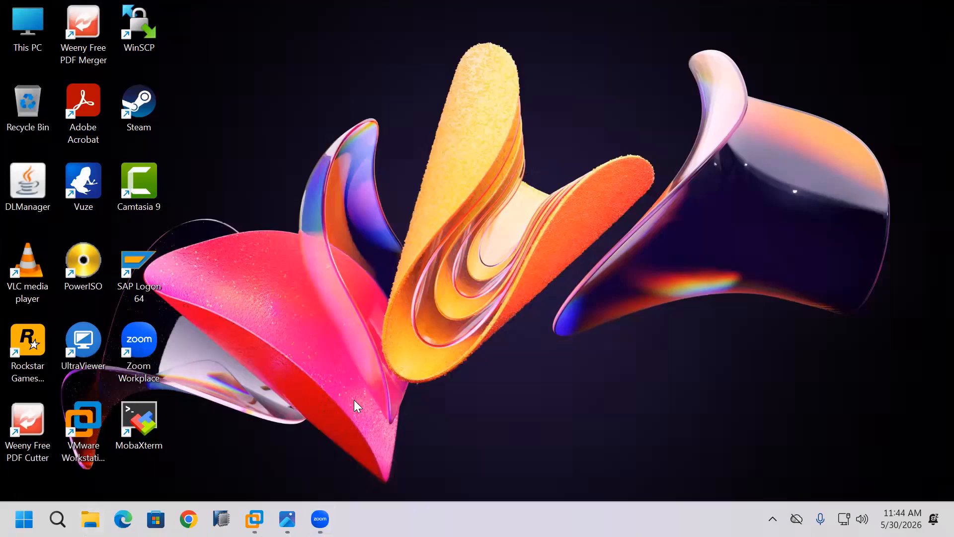